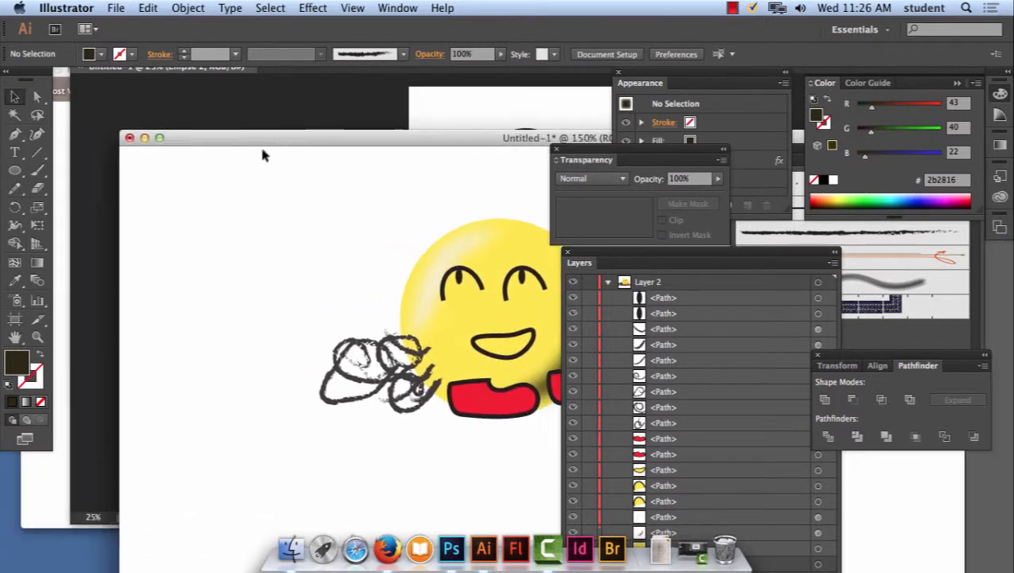
Save the smiley drawing as emoji.ai in Downloads in Adobe Illustrator format and close it
click(130, 138)
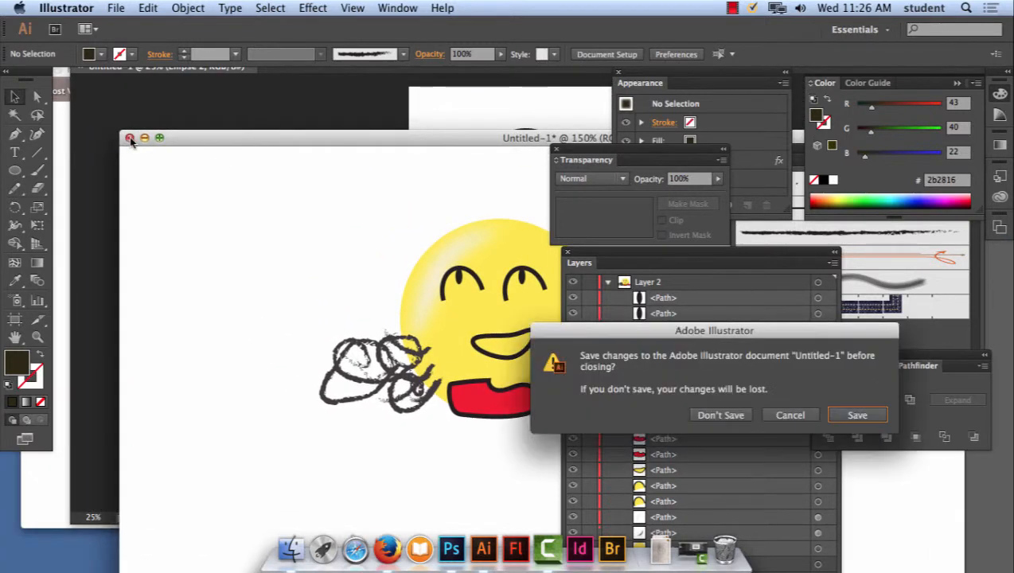
click(874, 414)
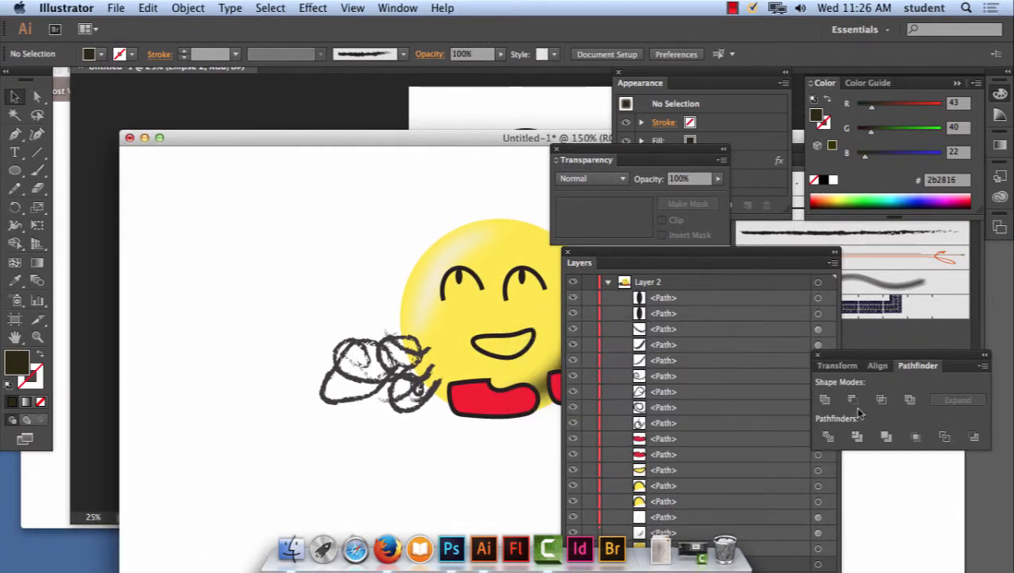
text(emoji.ai)
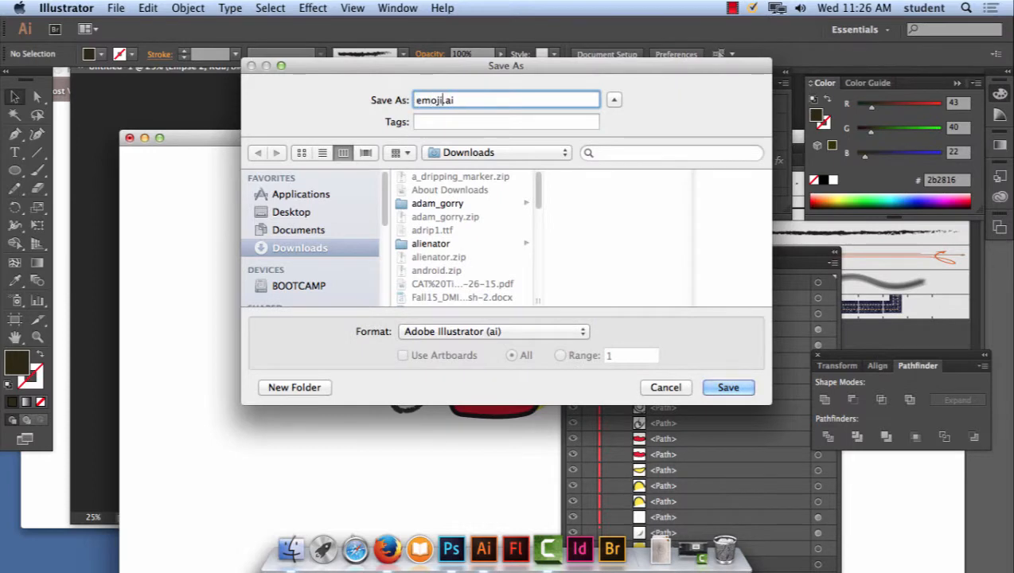
click(726, 388)
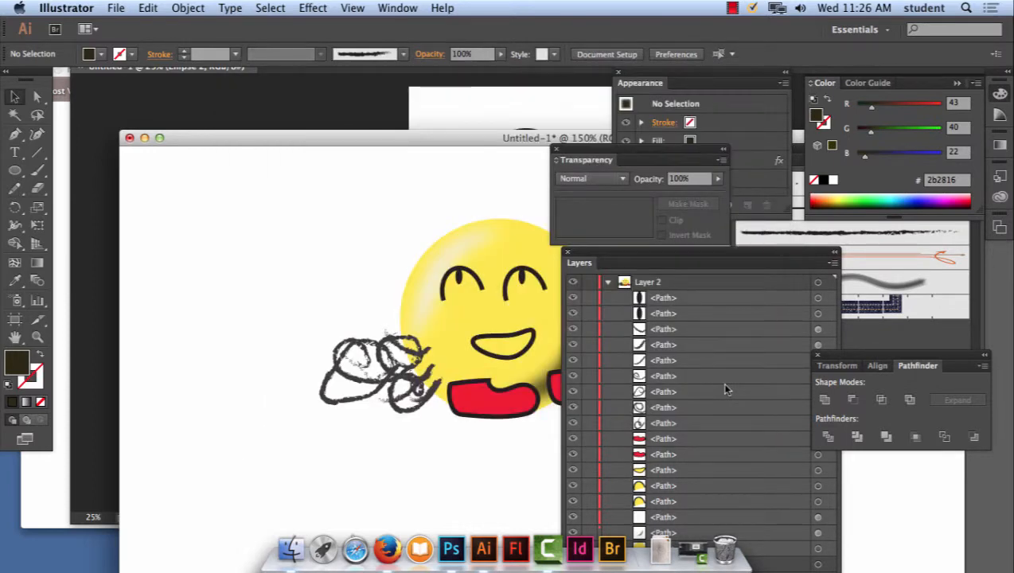
click(647, 497)
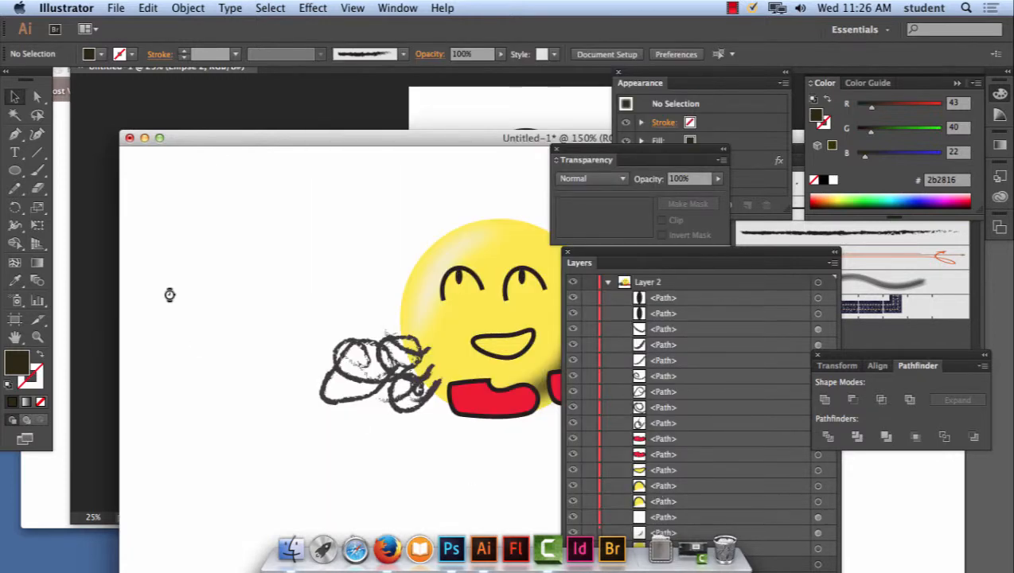
key(super+w)
Switch to Photoshop and close its untitled document with the black and yellow circles
click(241, 133)
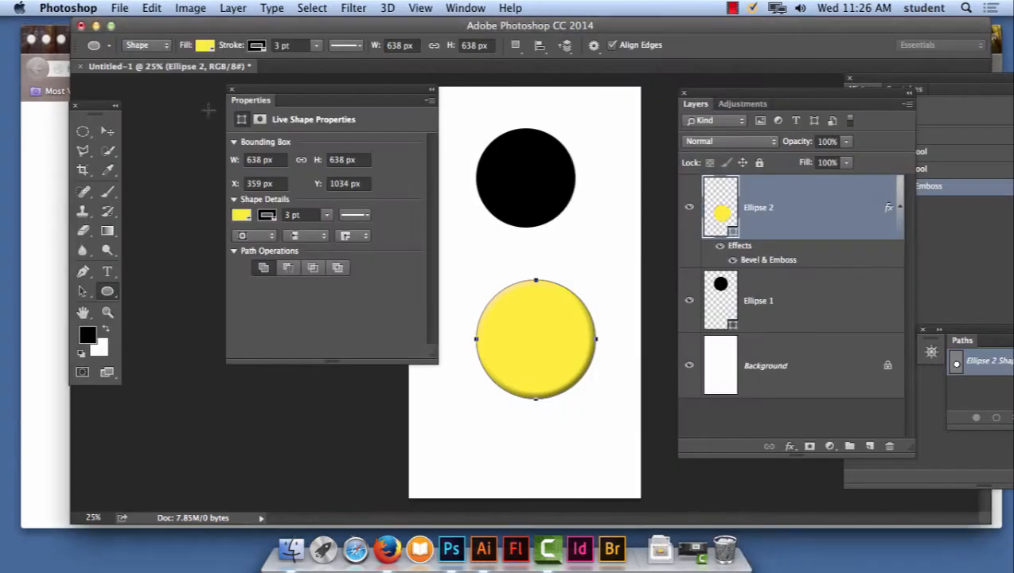
click(80, 7)
click(64, 180)
click(456, 209)
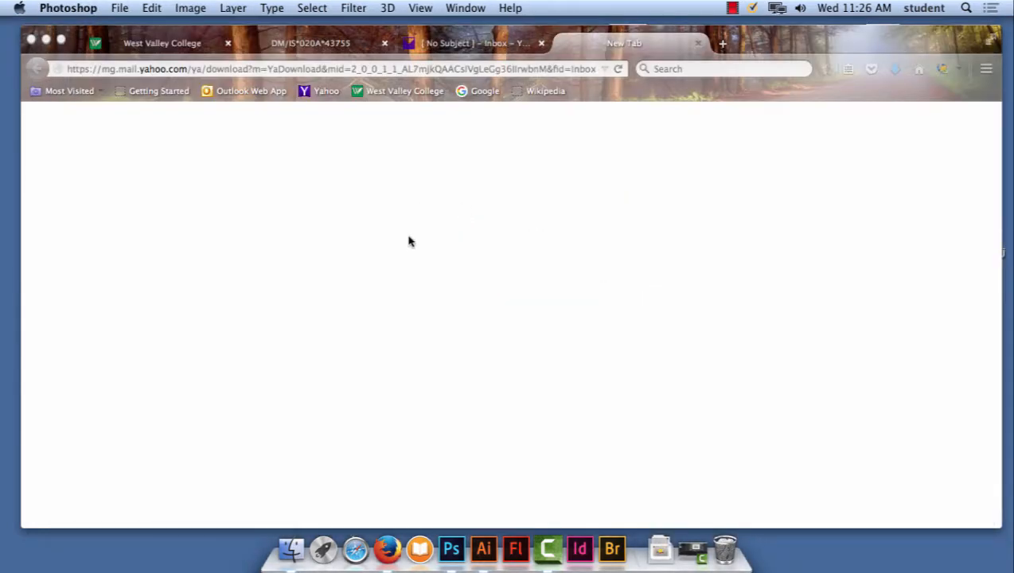
Switch to Illustrator and create a new Letter document, 11 by 8.5 in landscape, in RGB mode at 300 ppi
click(481, 550)
click(123, 8)
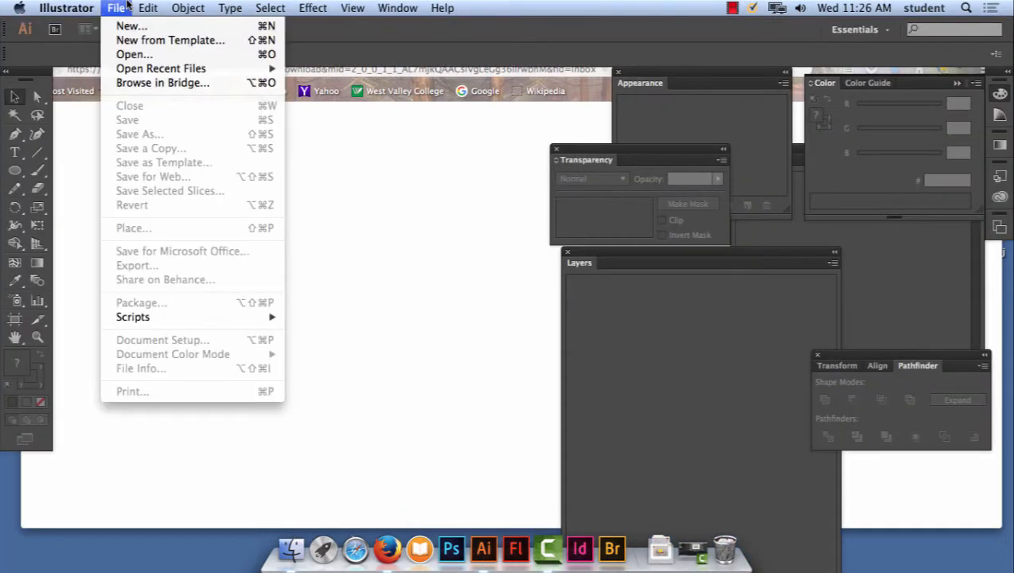
click(129, 26)
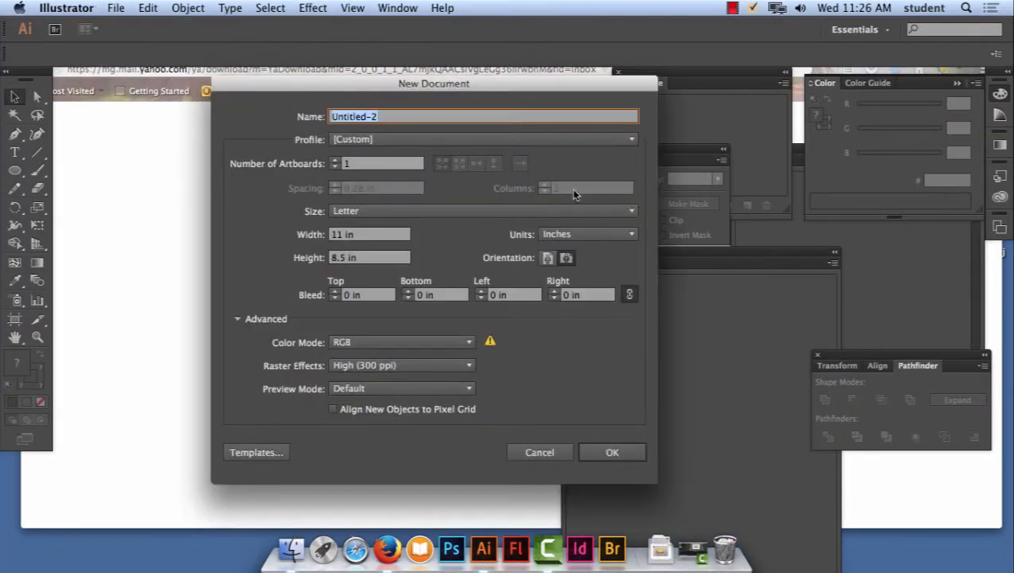
click(612, 453)
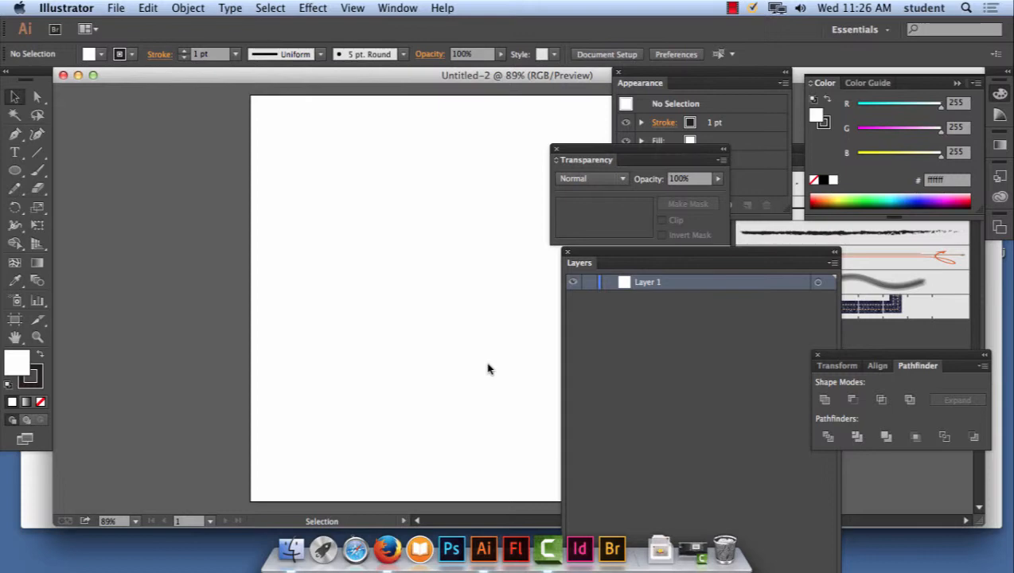
Clear the artboard by moving the Transparency and Layers panels off it
key(space)
drag(471, 287, 279, 267)
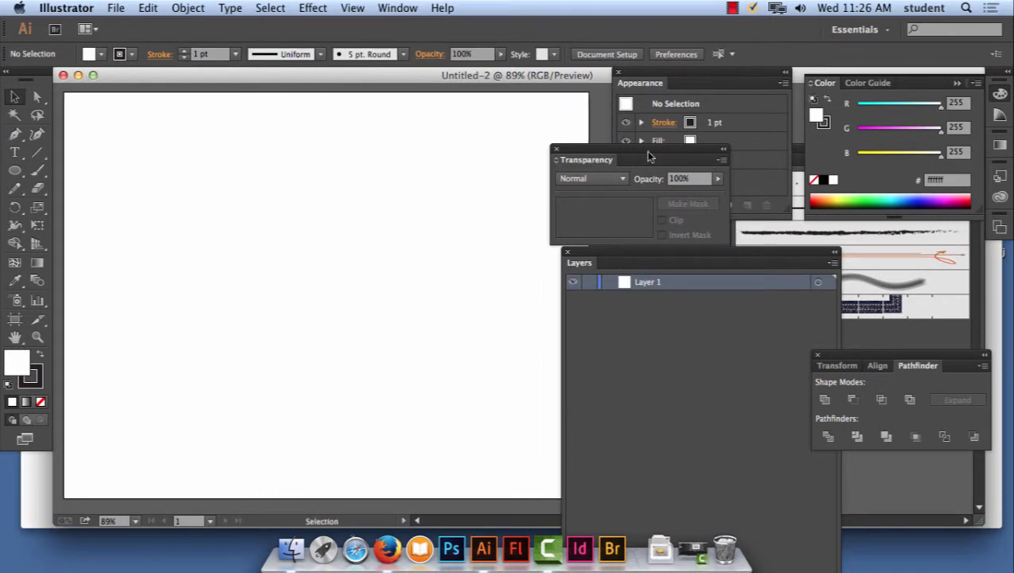
drag(644, 151, 726, 141)
drag(594, 256, 705, 261)
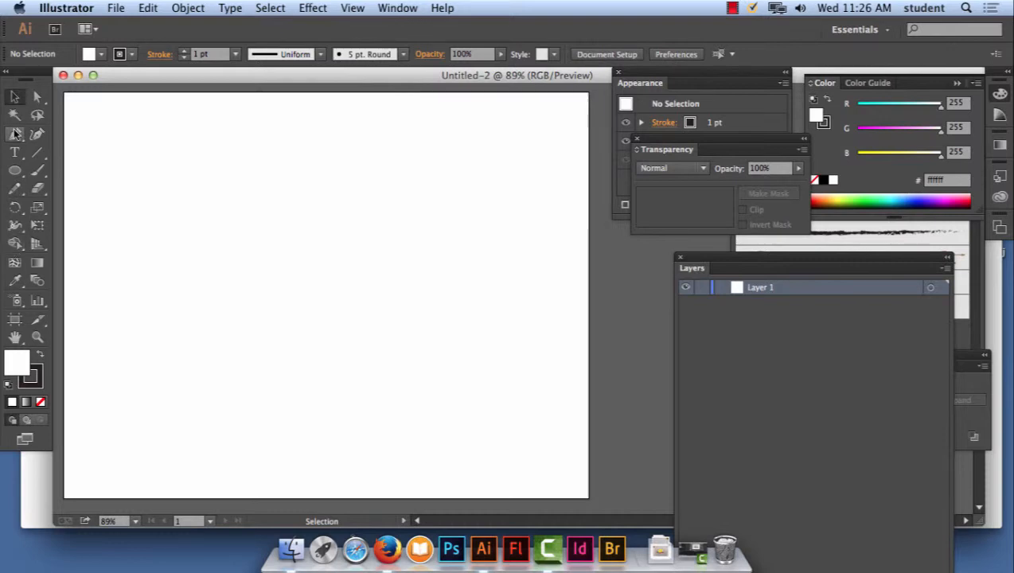
Draw a circle about 2.9 in wide in the artboard's upper-left corner and remove its stroke
click(17, 171)
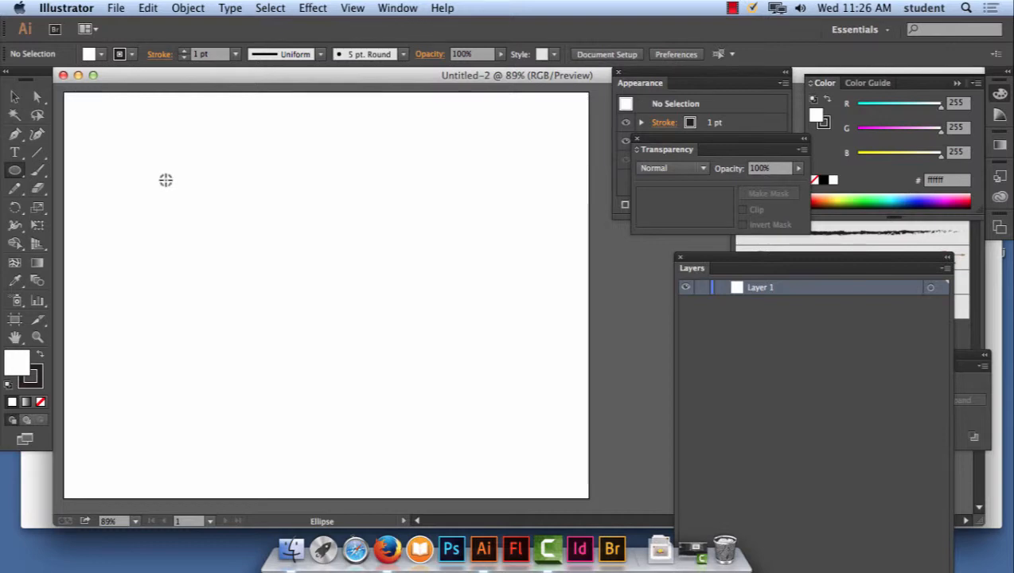
drag(166, 179, 235, 245)
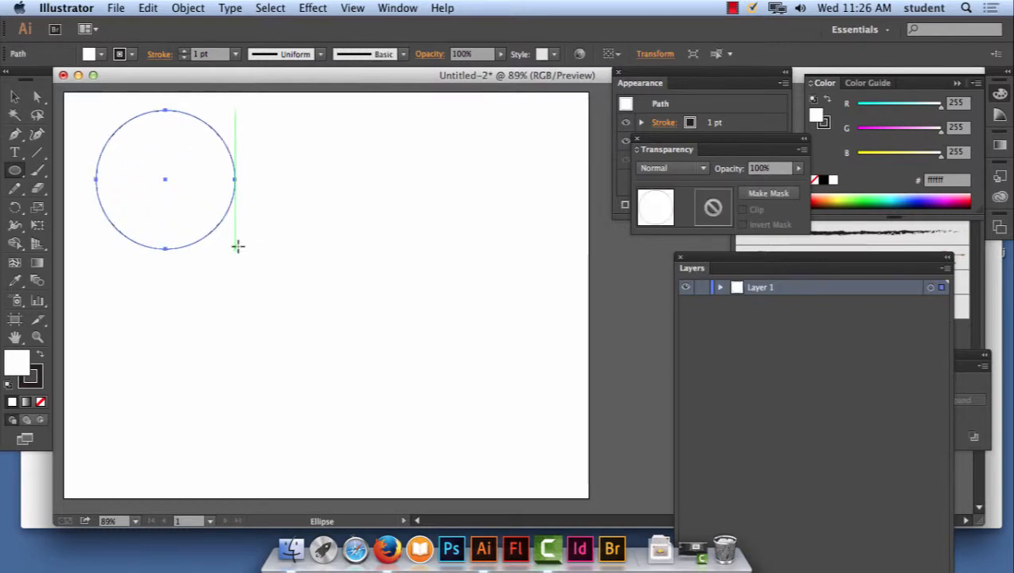
click(35, 379)
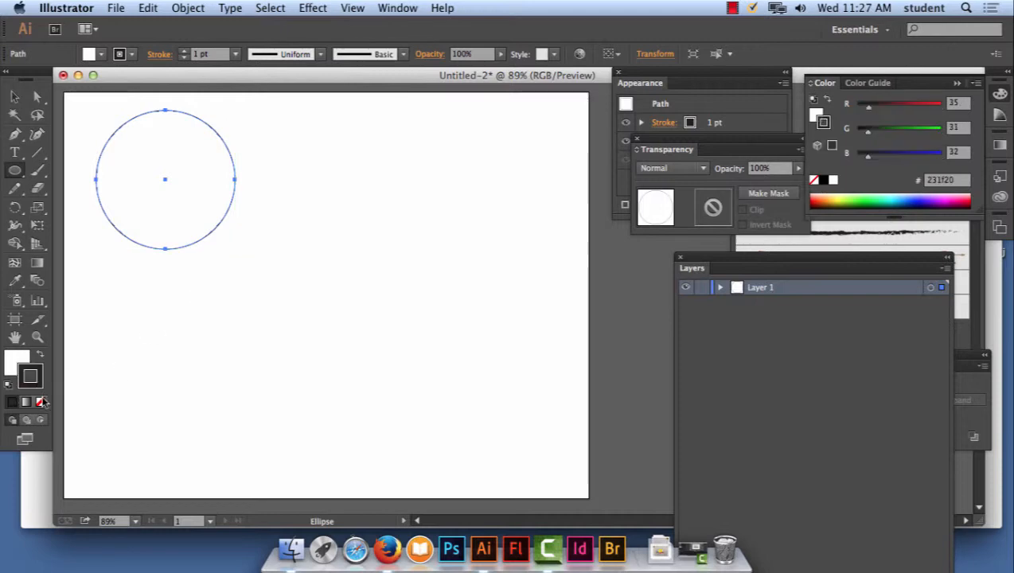
click(41, 402)
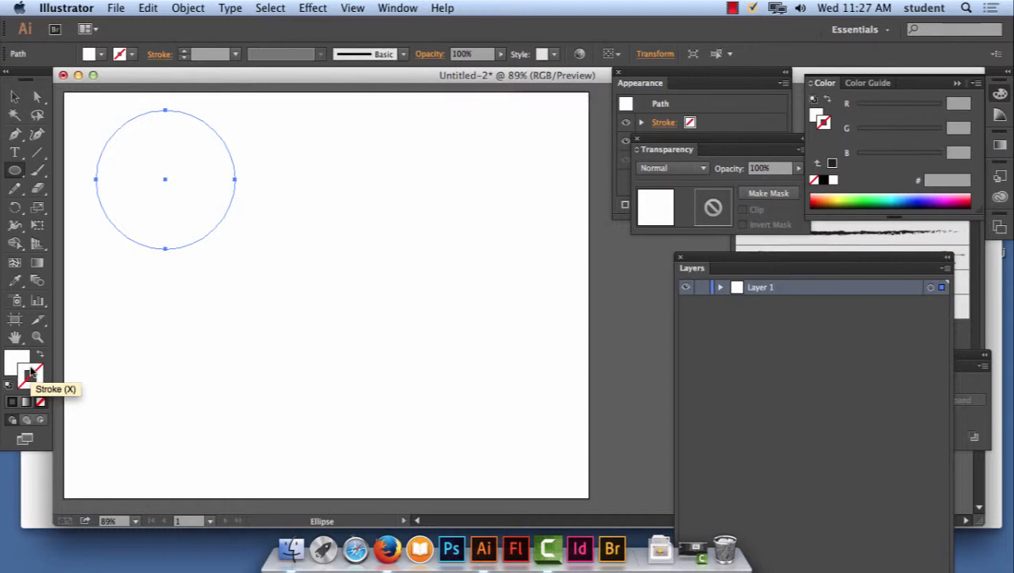
Fill the circle with magenta, colour d000a8
click(16, 360)
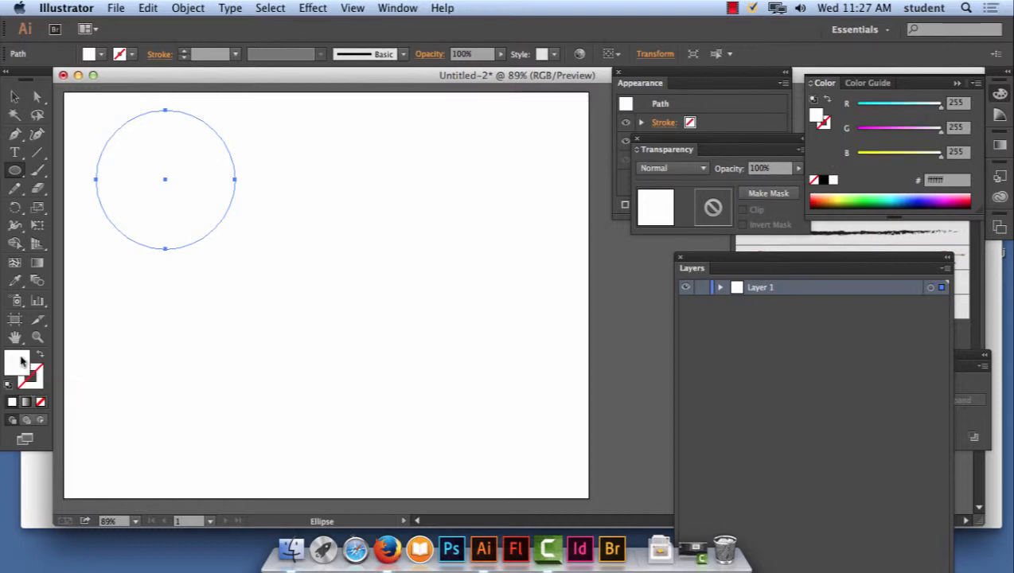
click(838, 198)
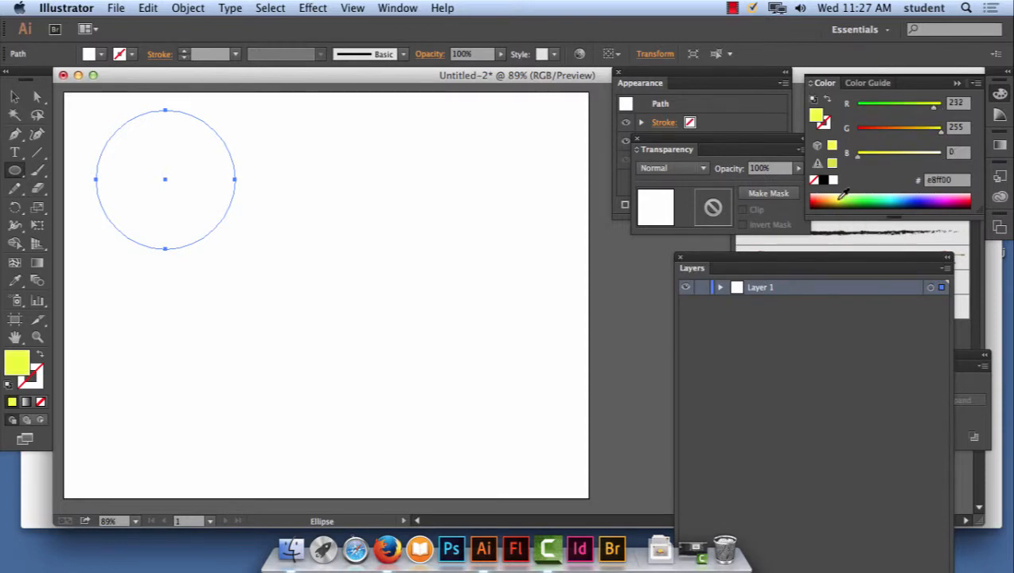
click(838, 201)
drag(838, 201, 949, 200)
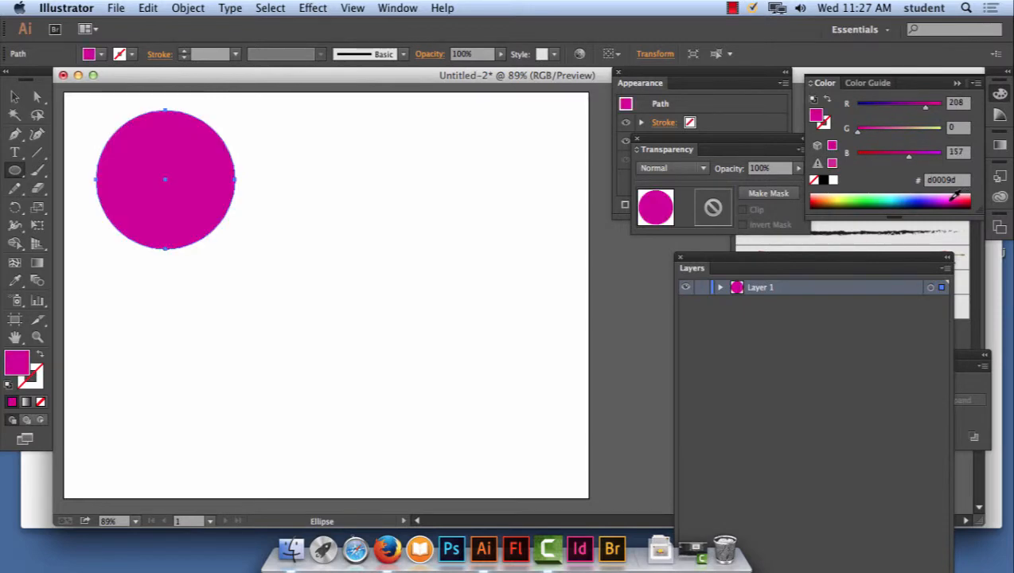
click(948, 199)
click(14, 97)
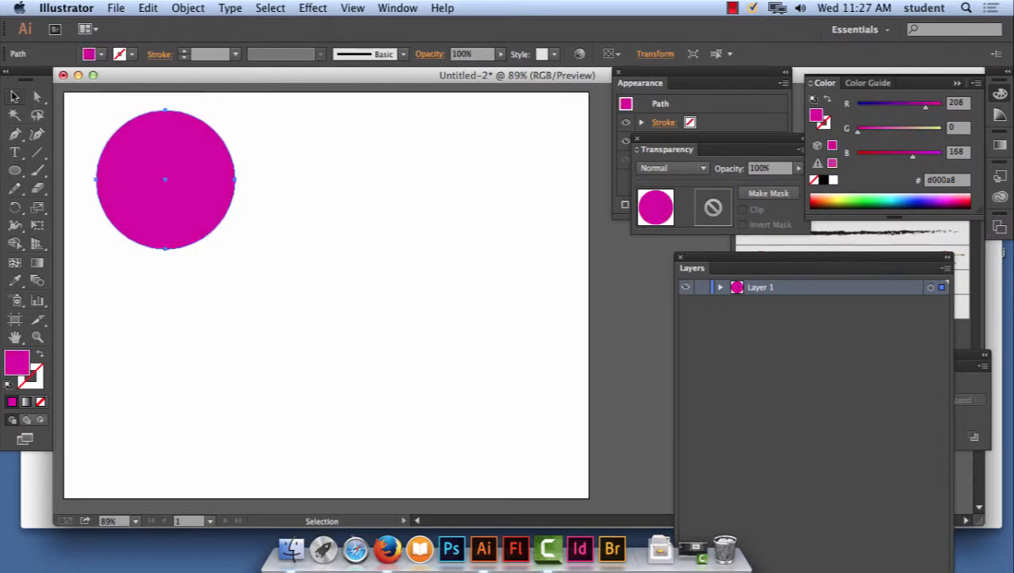
Draw a small circle in the upper-right part of the magenta circle and fill it with light pink, colour ffa2f2
click(15, 169)
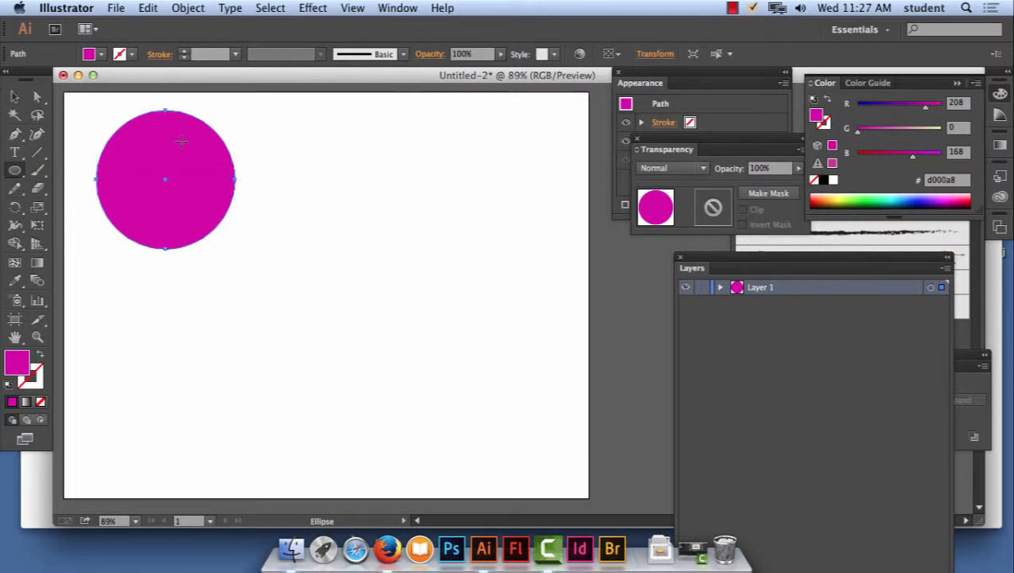
drag(181, 141, 204, 160)
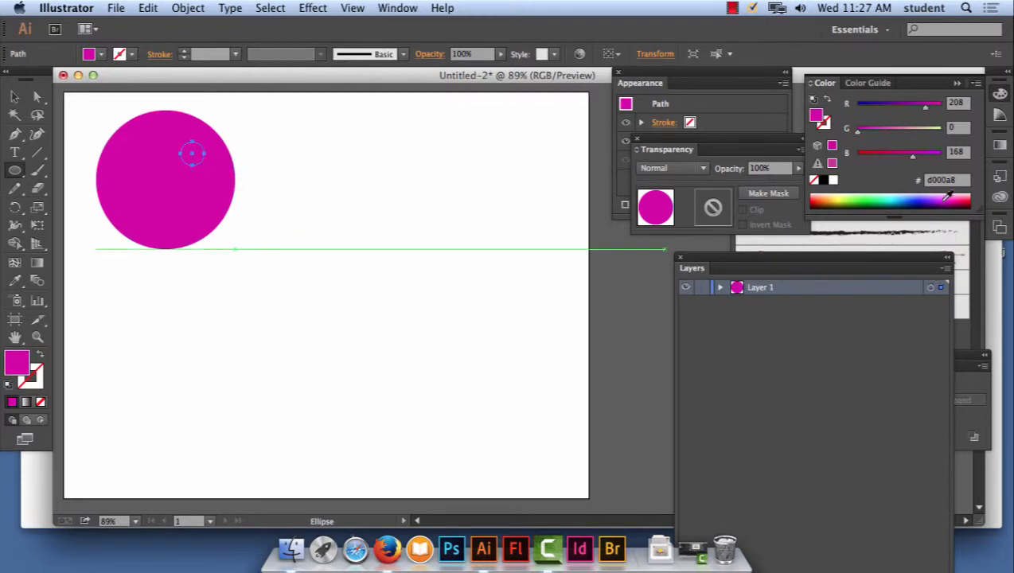
click(945, 198)
drag(949, 191, 952, 188)
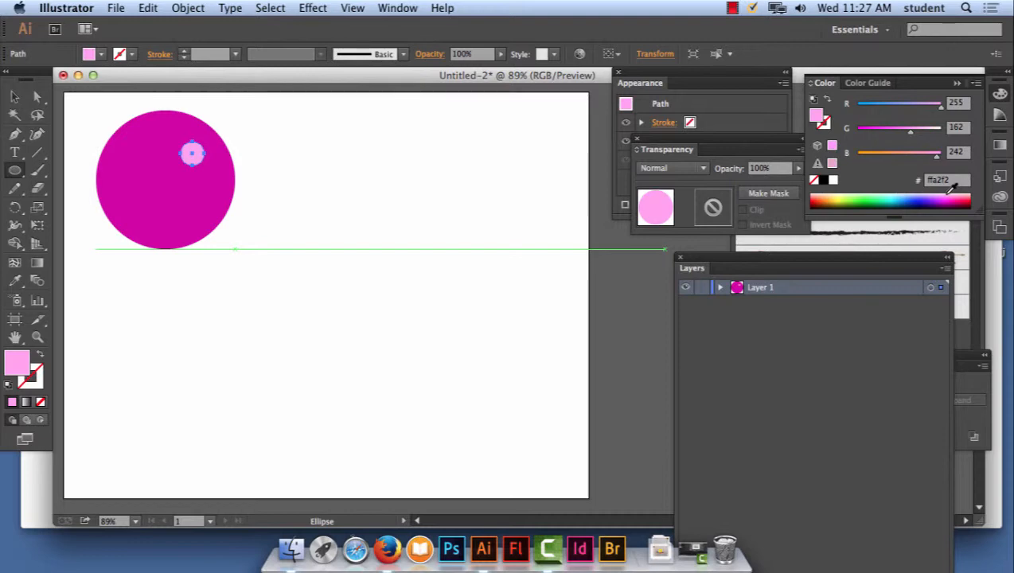
Select both circles and blend the large magenta one into the small pink one with the Blend tool
click(16, 95)
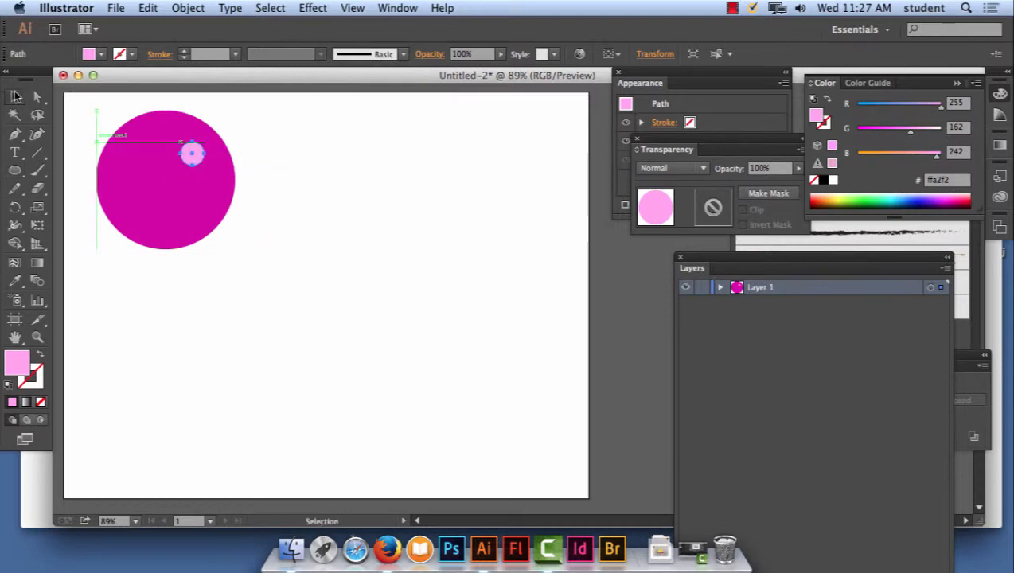
drag(90, 109, 268, 253)
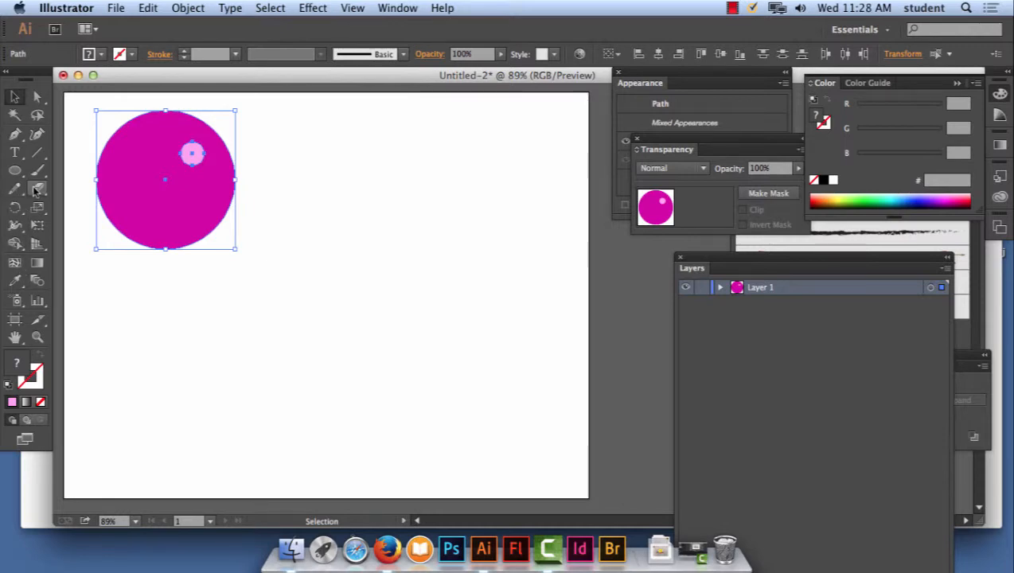
click(38, 283)
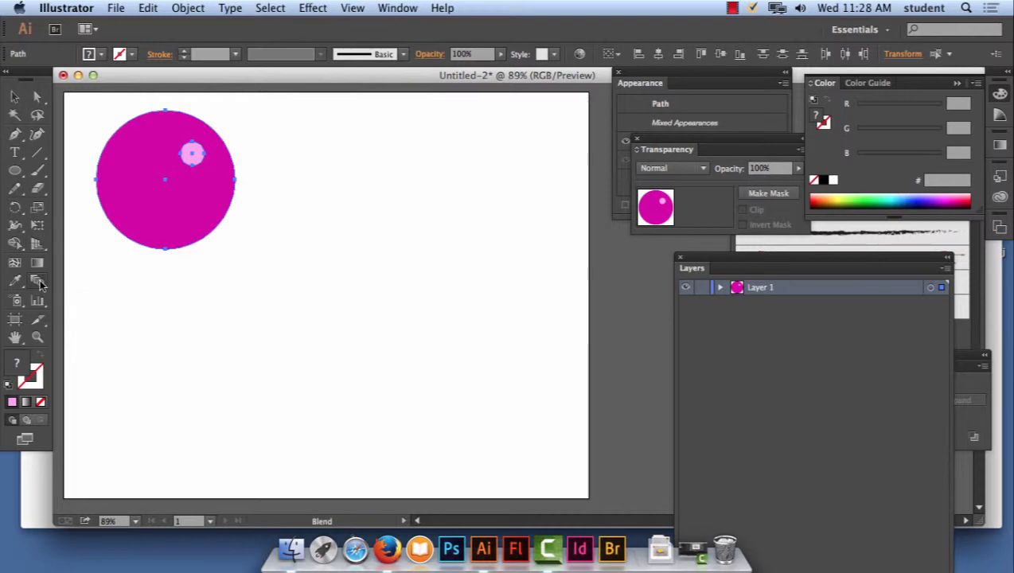
click(38, 280)
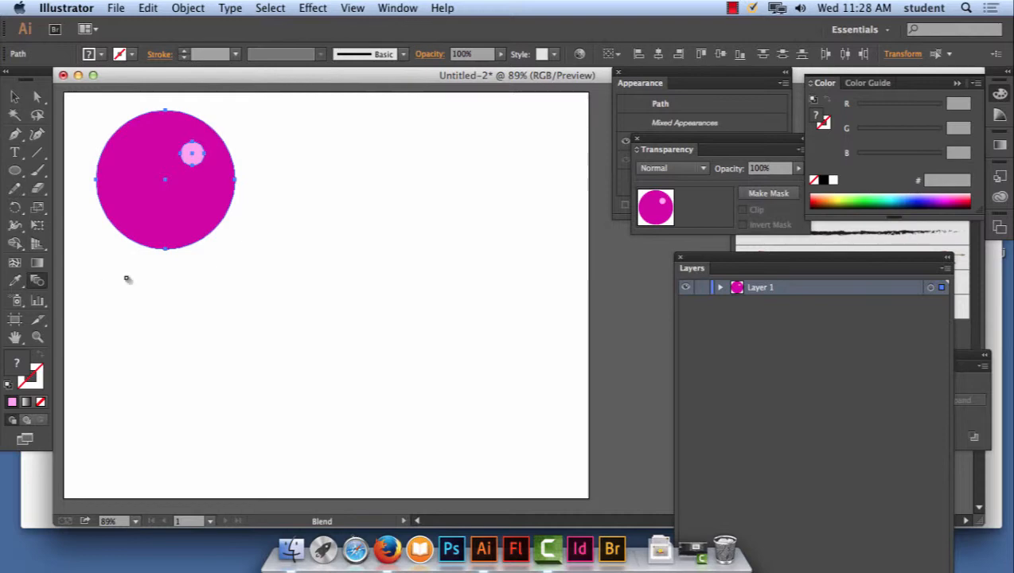
click(165, 252)
click(192, 165)
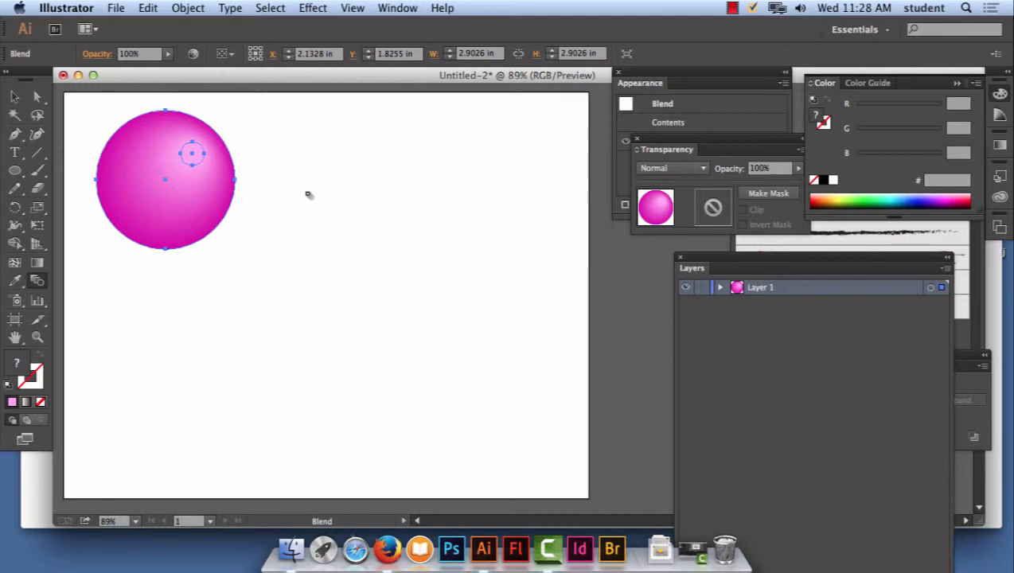
Reposition the sphere's highlight by directly selecting the small pink circle and moving it slightly nearer the upper edge
click(37, 98)
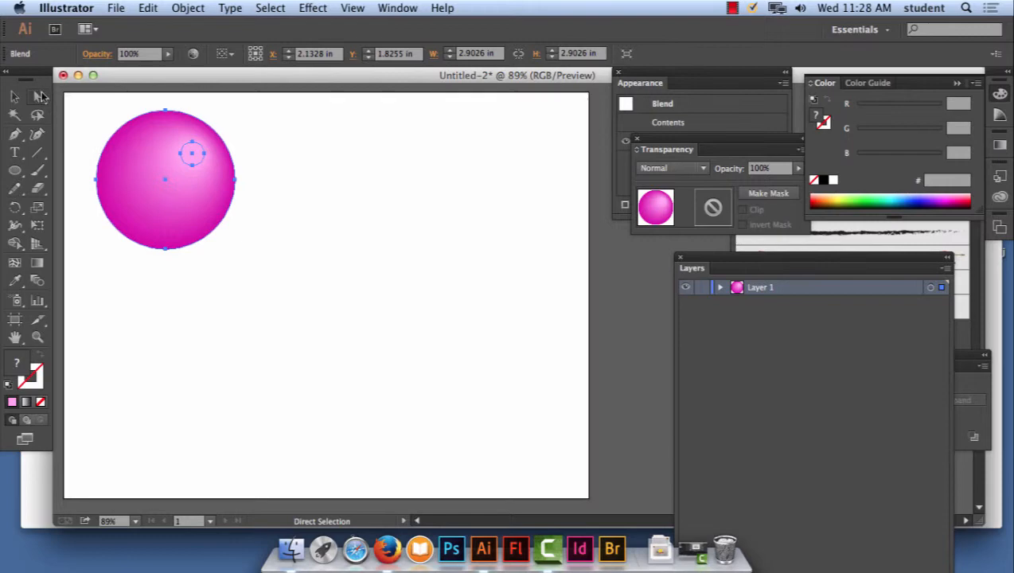
key(super+=)
key(super+=)
key(super+=)
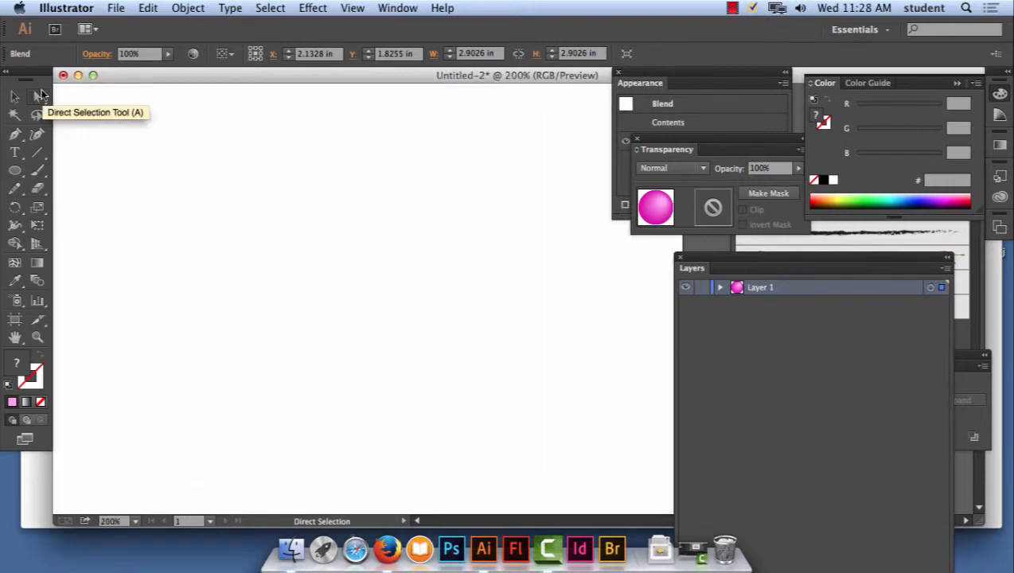
key(space)
drag(71, 191, 606, 303)
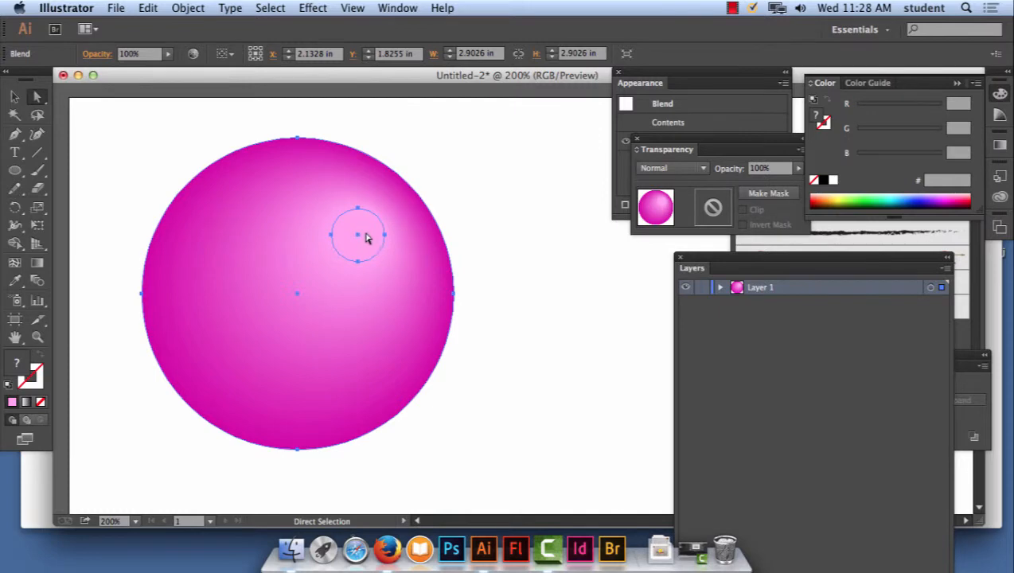
click(469, 211)
click(374, 236)
drag(374, 236, 303, 188)
drag(303, 188, 375, 213)
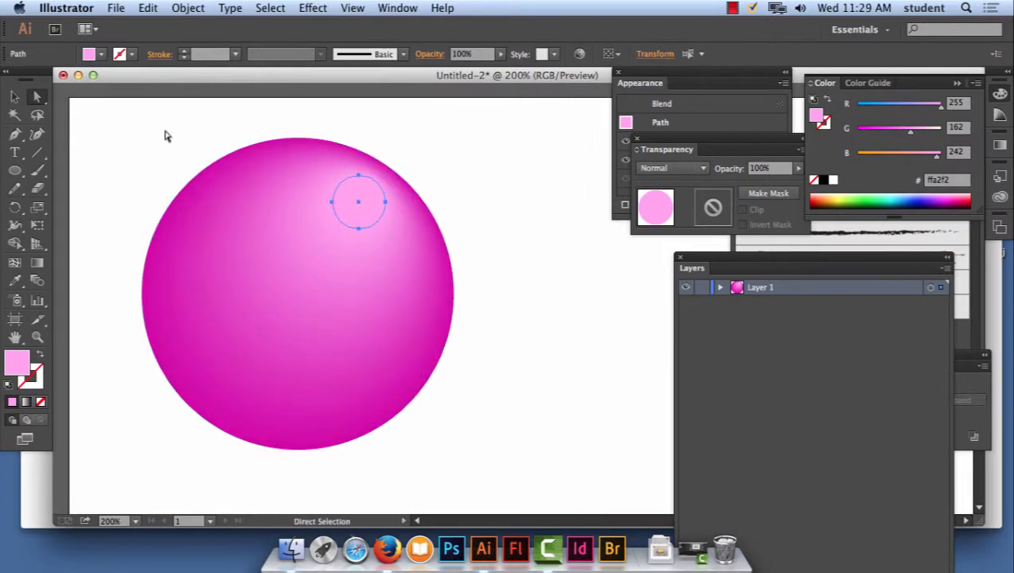
Select the whole blended sphere and set its blend spacing to Specified Steps with 12 steps, with the preview on
drag(164, 131, 450, 334)
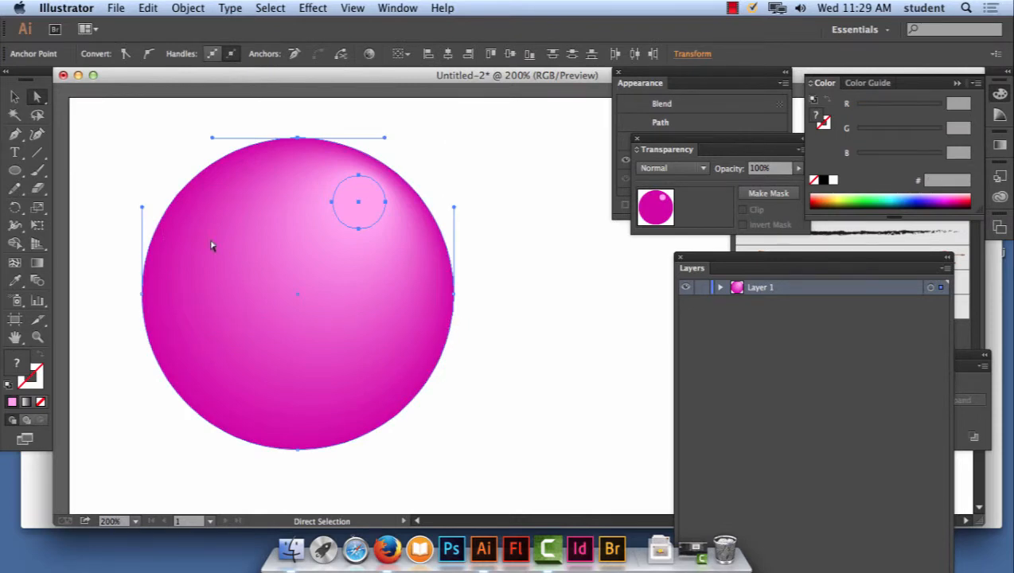
click(15, 97)
click(116, 123)
drag(116, 123, 543, 383)
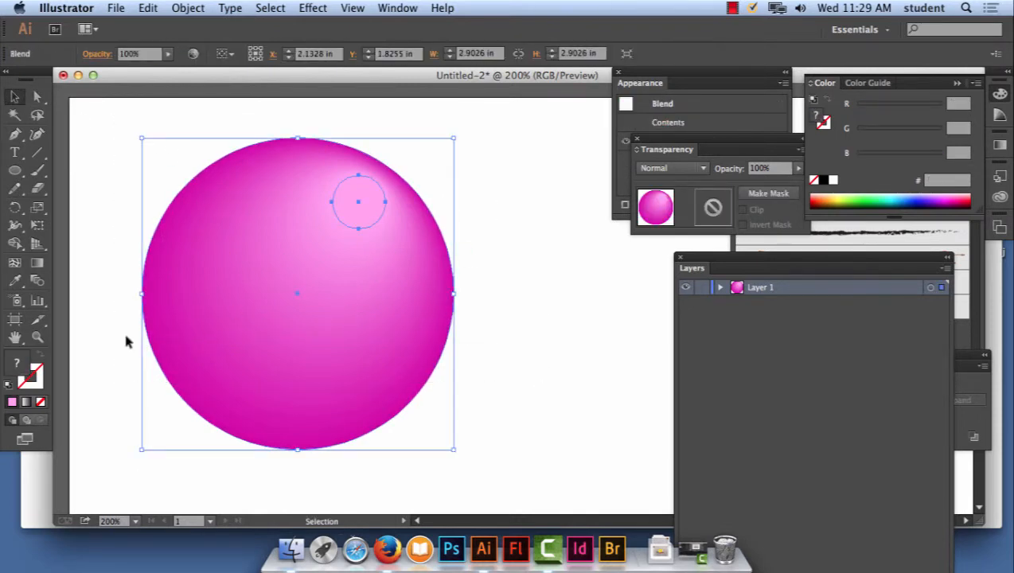
double_click(38, 284)
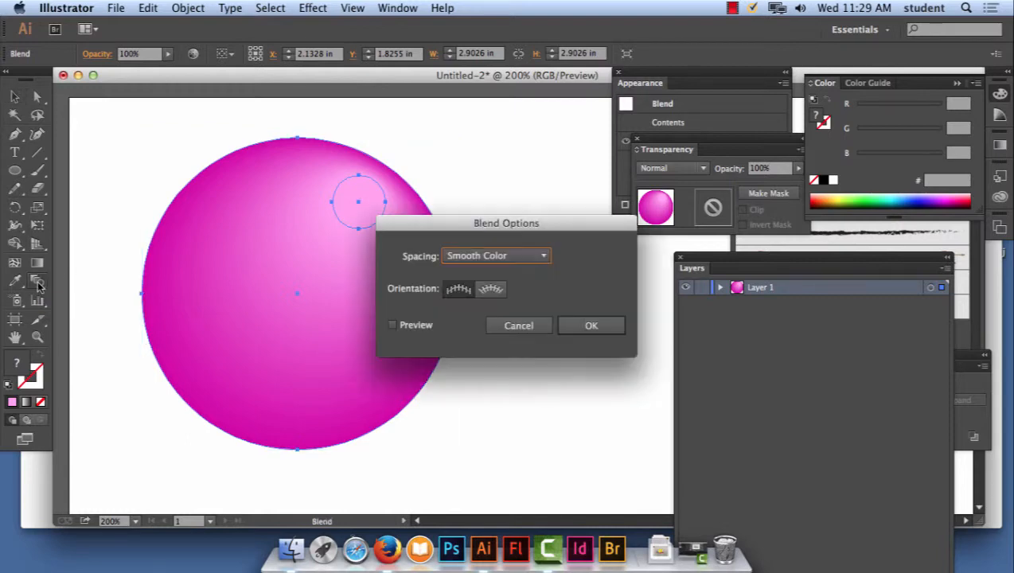
drag(515, 220, 602, 127)
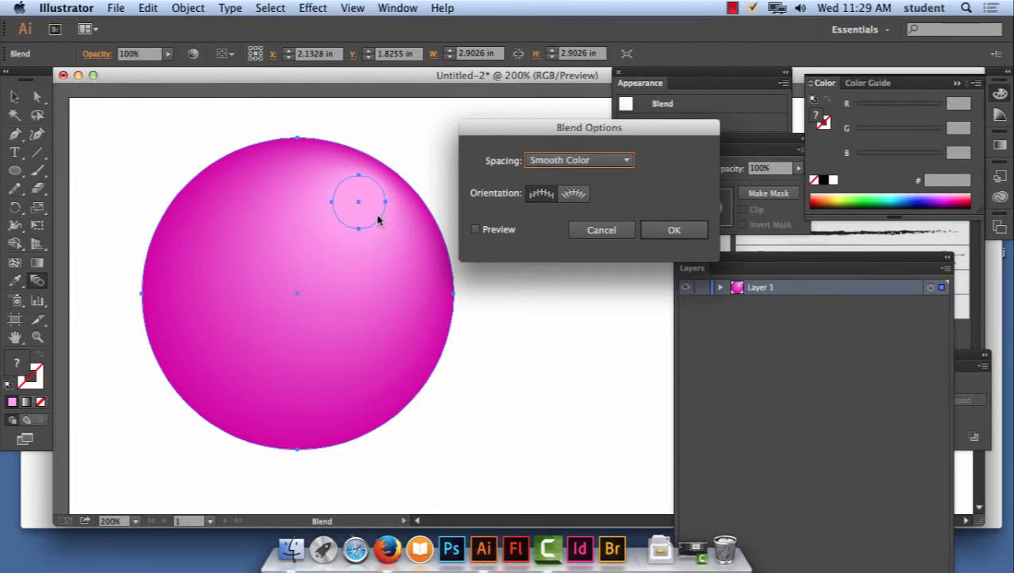
click(624, 160)
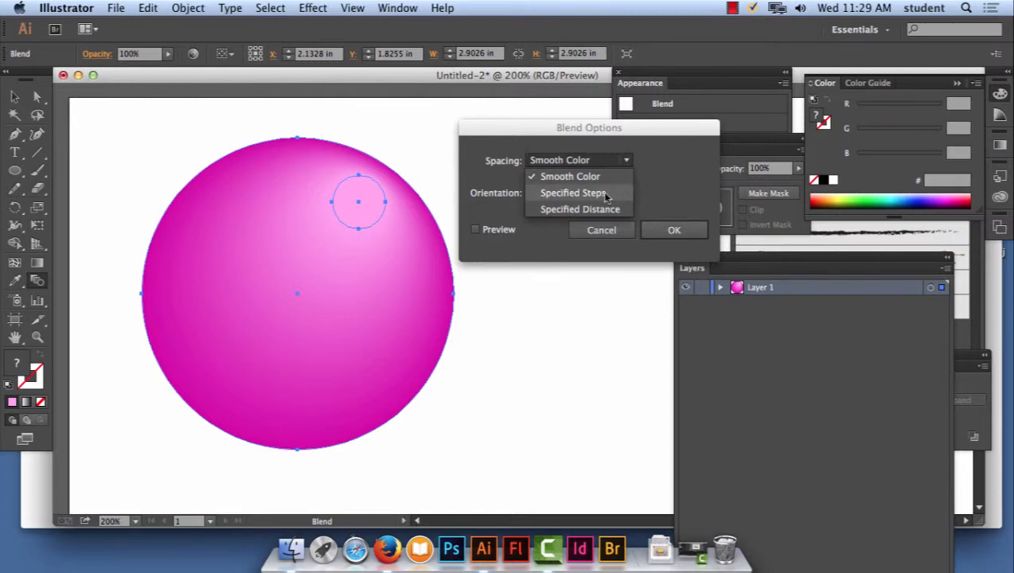
click(606, 194)
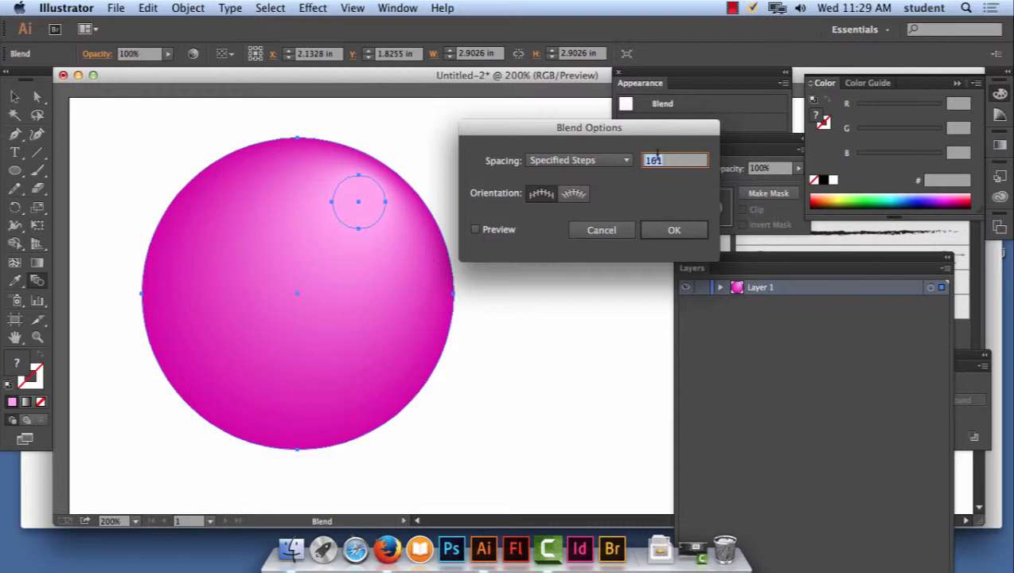
key(BackSpace)
text(12)
click(486, 231)
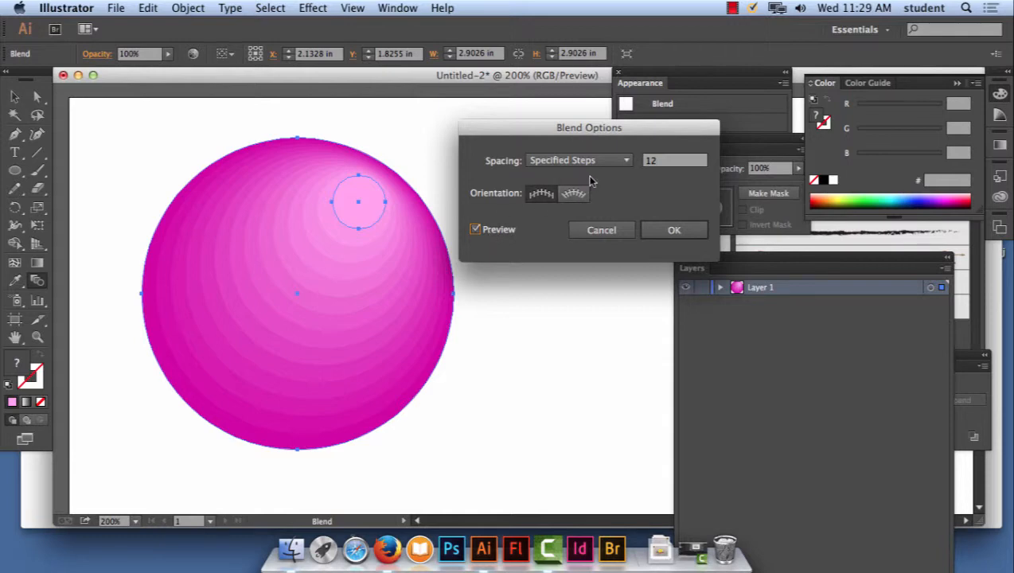
Lower the blend's specified steps to 8 and apply the blend options
drag(703, 162, 641, 162)
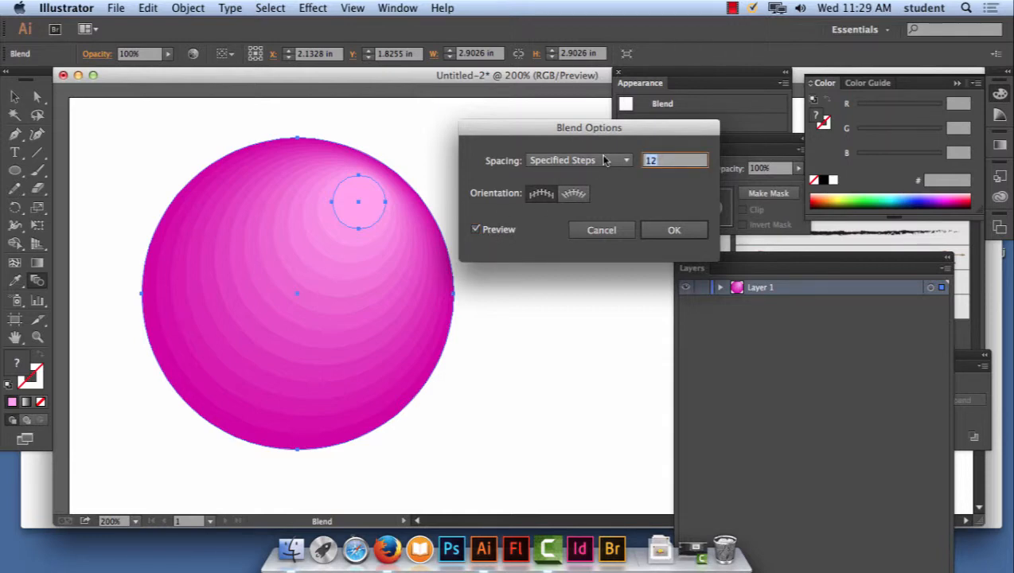
text(8)
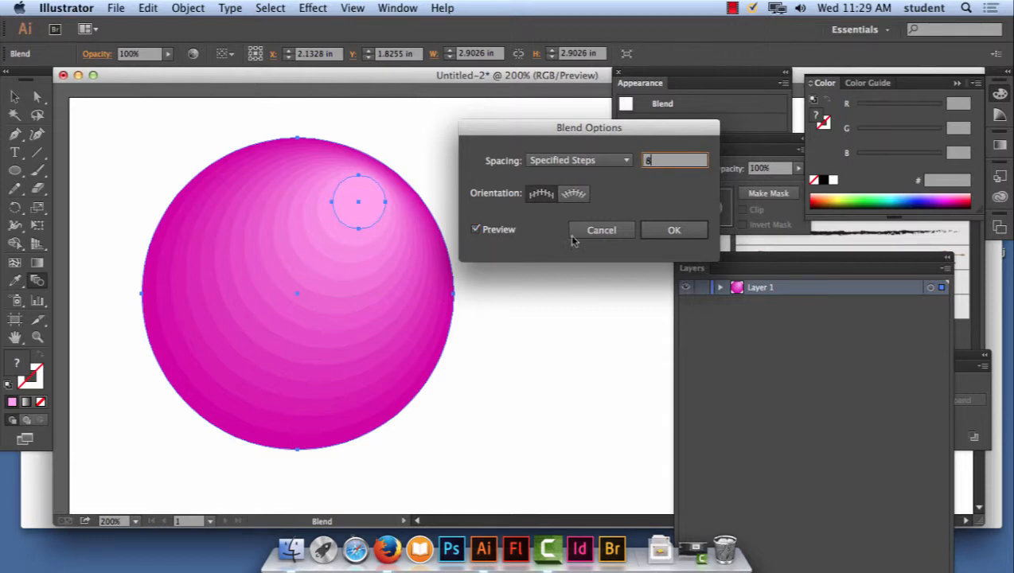
key(Tab)
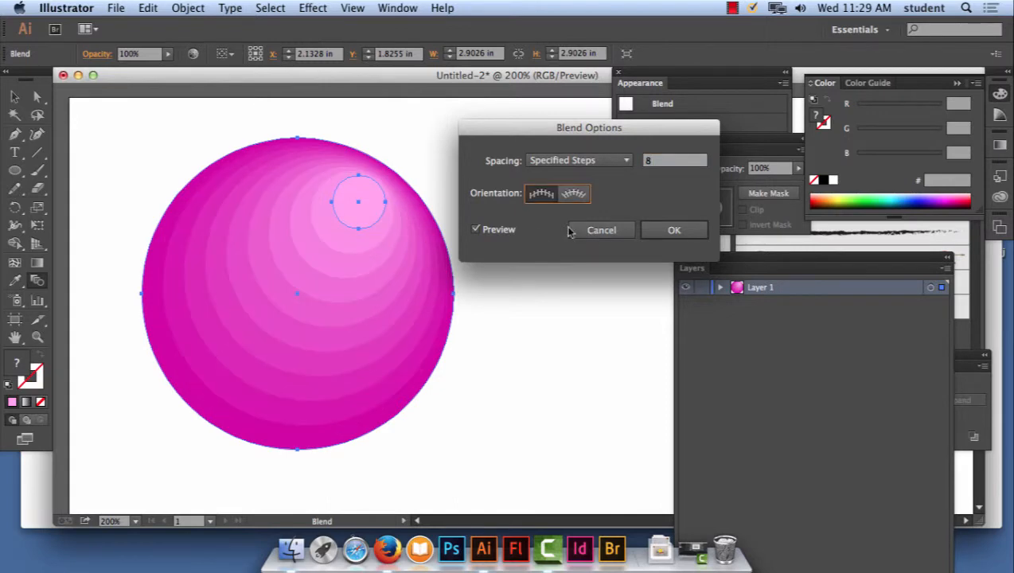
click(667, 231)
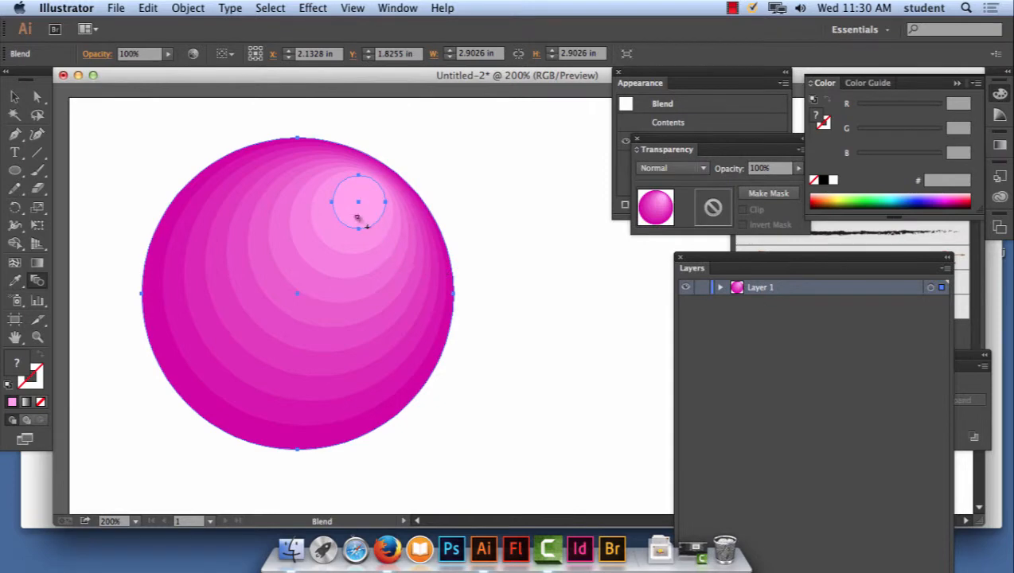
Directly select the small pink circle and move it outside the sphere, beyond its upper-right side
click(37, 96)
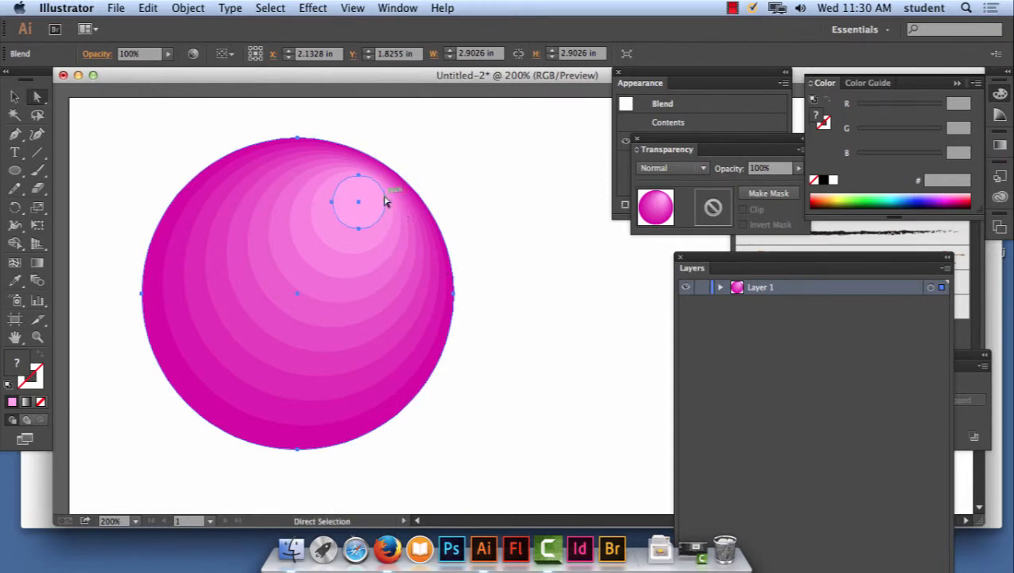
click(500, 151)
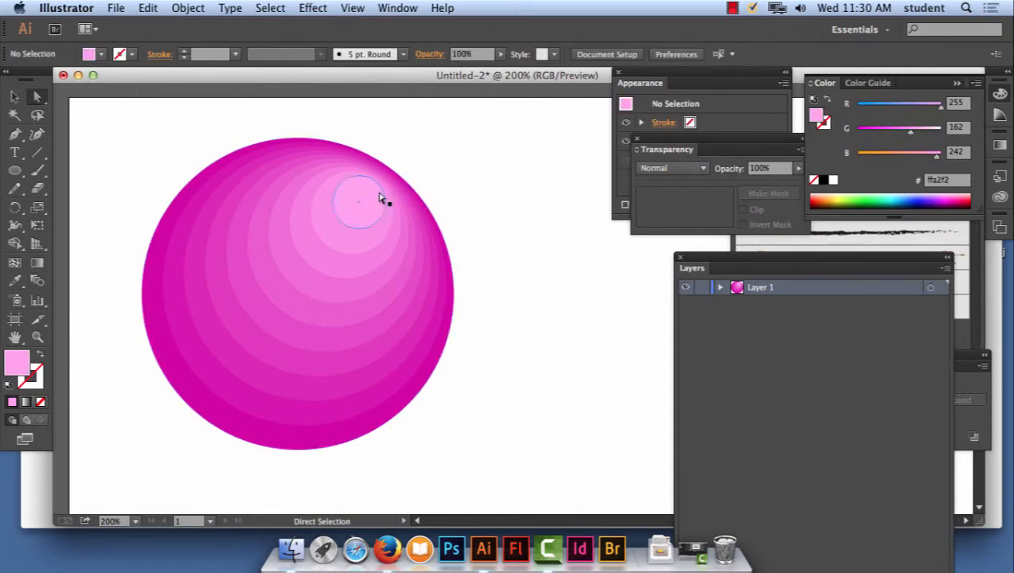
drag(380, 199, 600, 142)
key(super+minus)
key(super+minus)
key(super+minus)
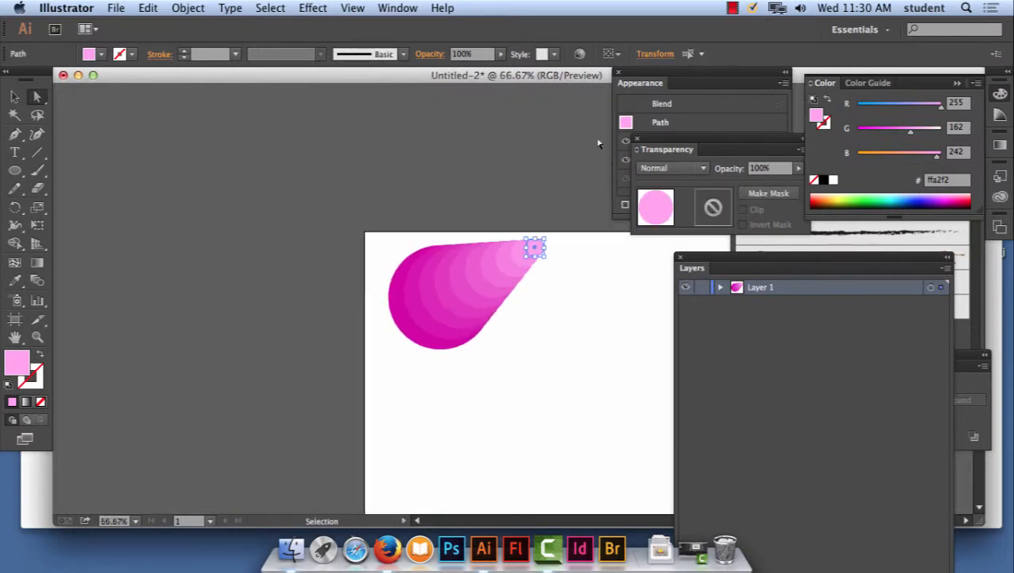
Move the small pink circle back inside the sphere, placing the highlight near its upper-left edge
drag(536, 247, 417, 275)
key(super+equal)
key(super+equal)
key(super+equal)
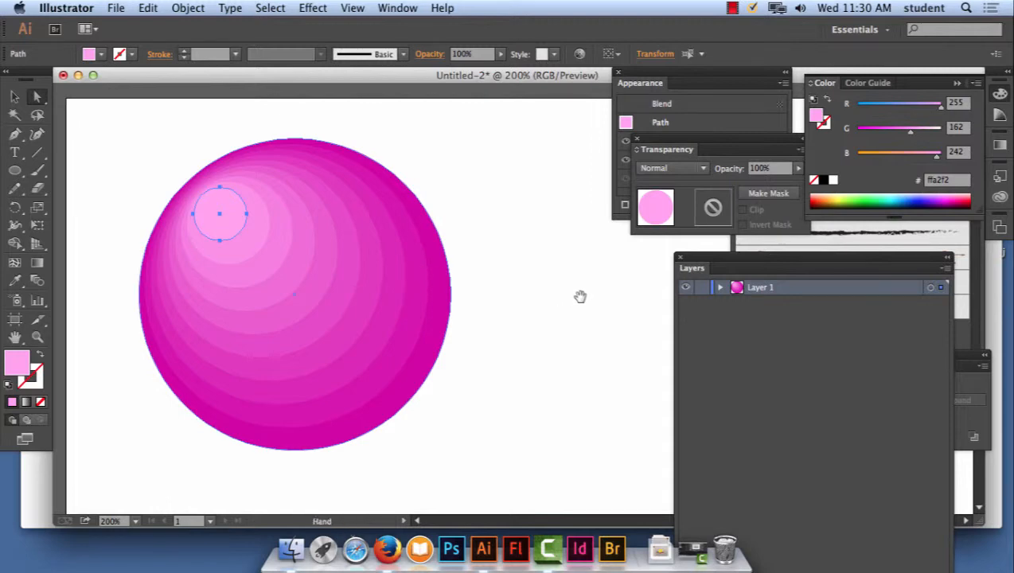
drag(582, 294, 518, 256)
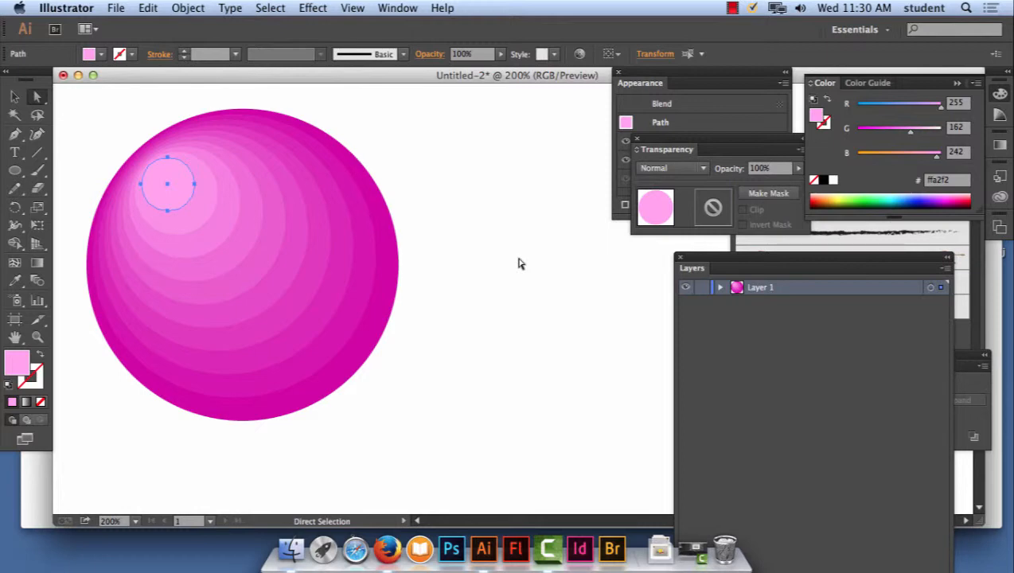
Select the whole blended sphere, move it off the artboard onto the empty area to its left, and deselect it
key(super+minus)
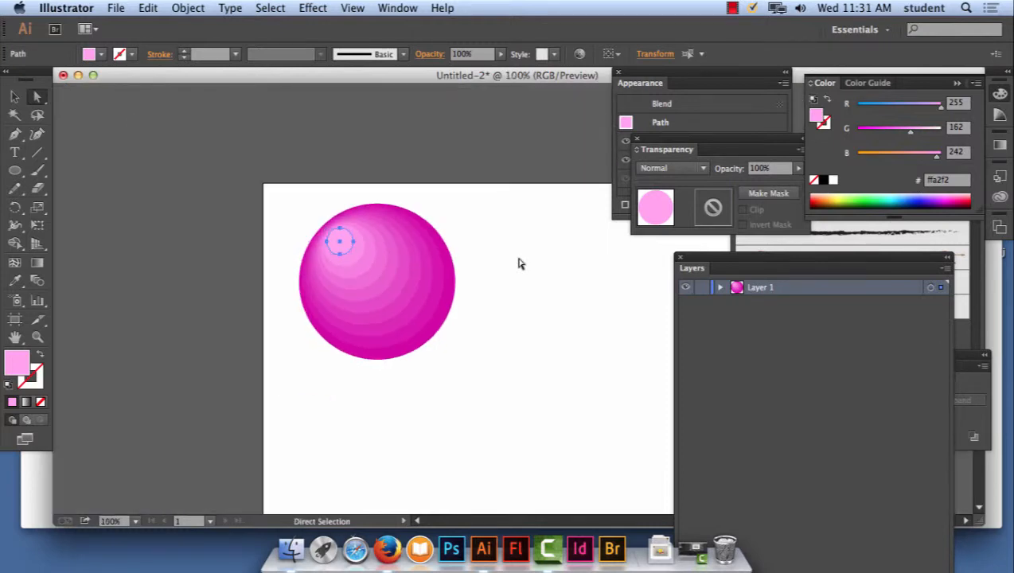
drag(284, 184, 495, 395)
drag(401, 267, 181, 200)
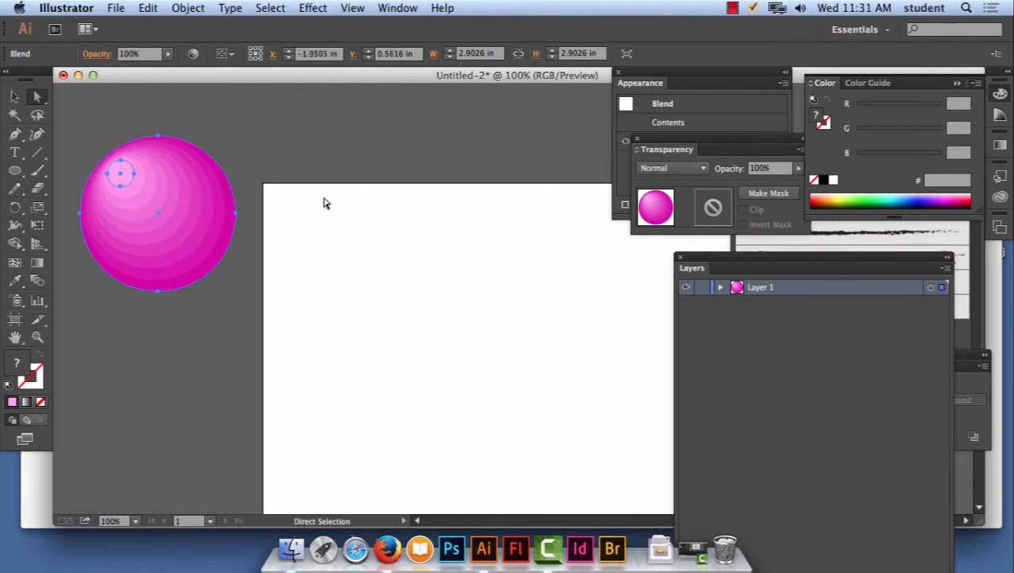
click(323, 204)
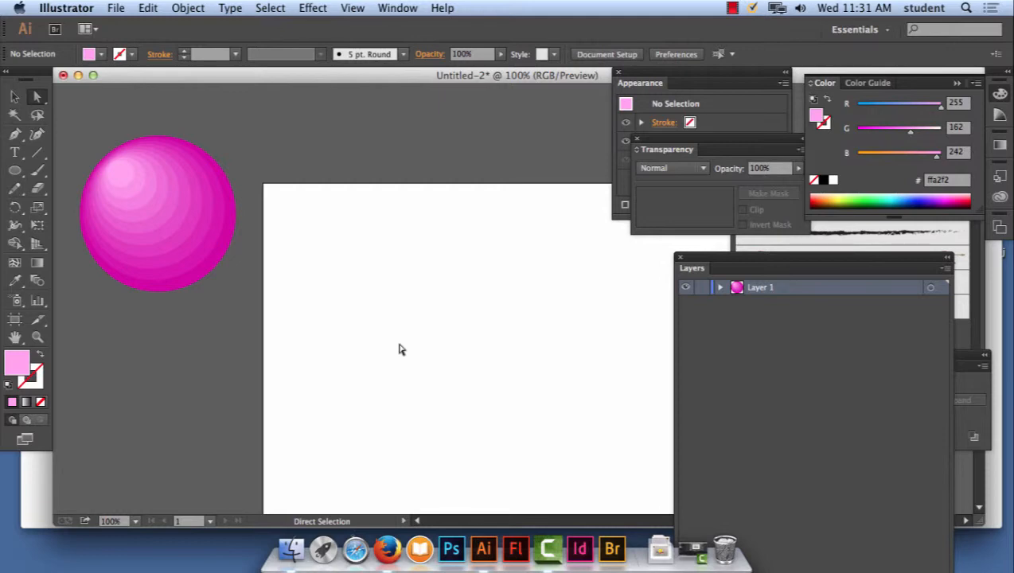
Draw a new circle near the top of the artboard and fill it with the default white-to-black gradient
click(15, 169)
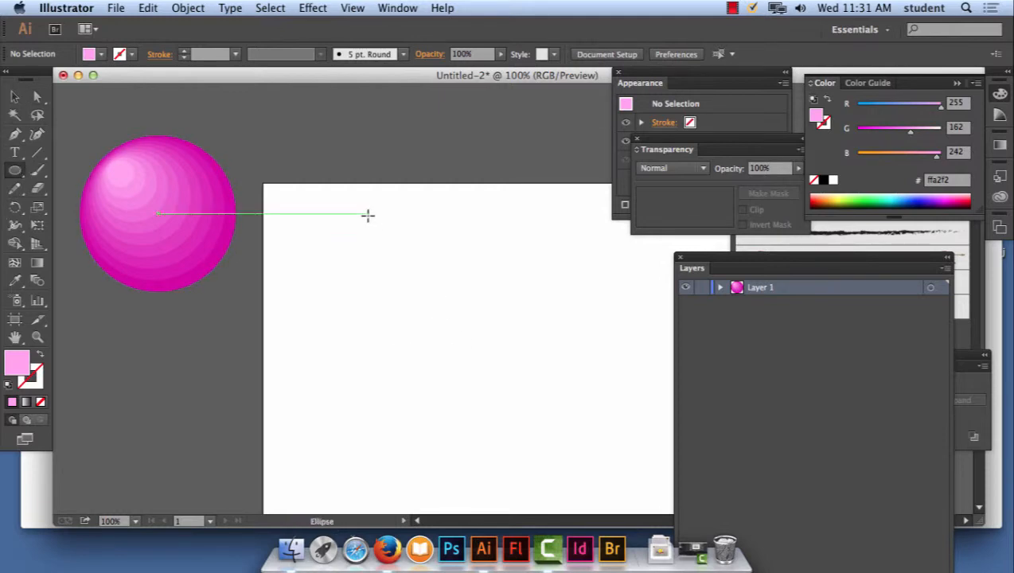
drag(367, 214, 479, 350)
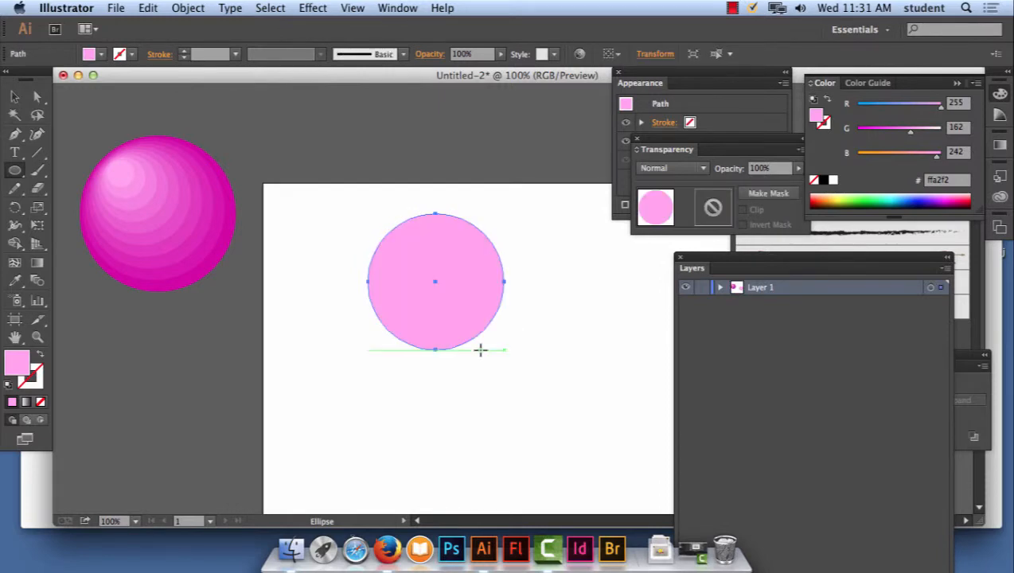
click(38, 264)
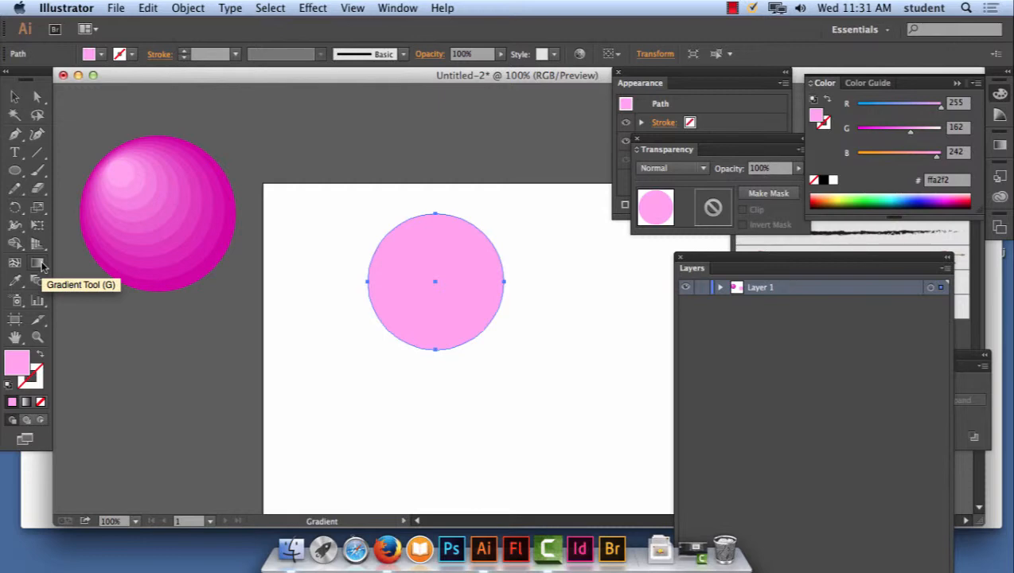
drag(456, 266, 407, 324)
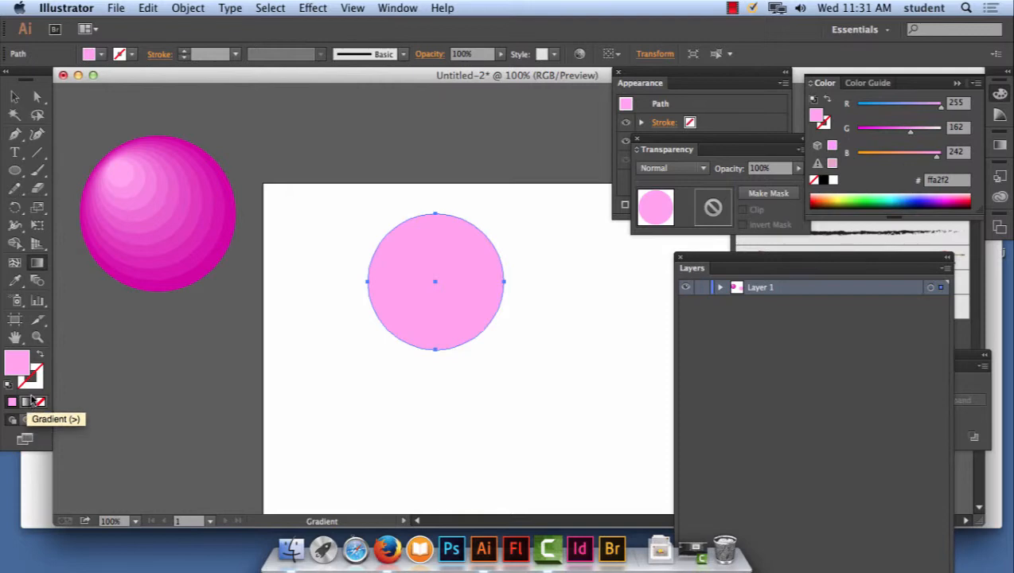
click(28, 403)
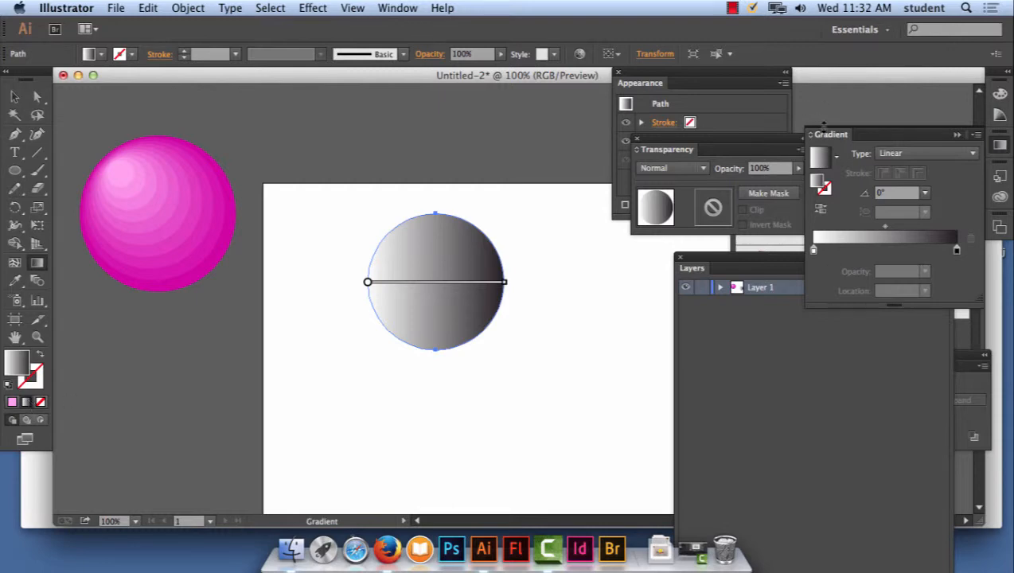
Bring the gradient settings closer to the circle and change the gradient type to Radial
drag(830, 134, 562, 111)
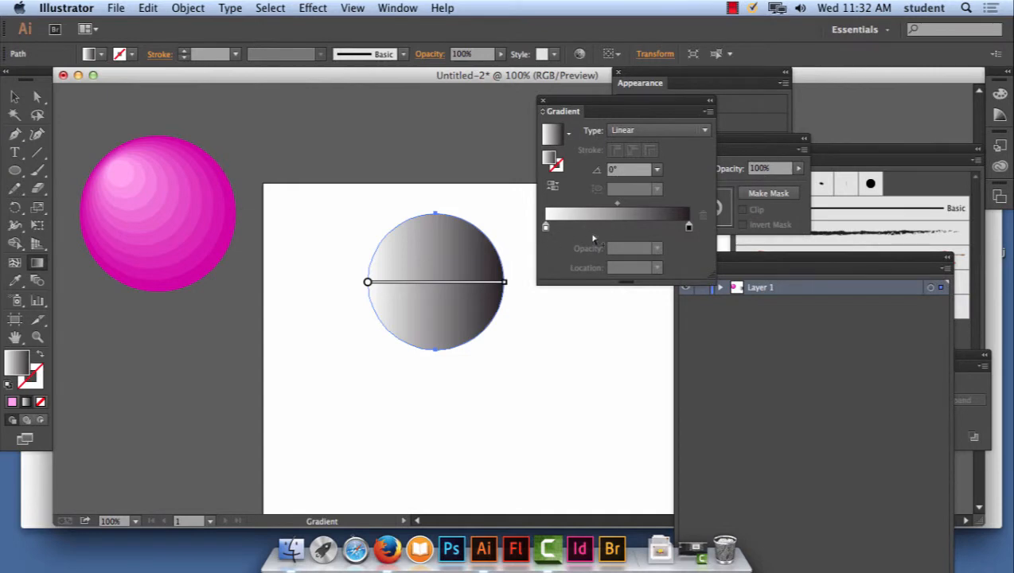
click(546, 227)
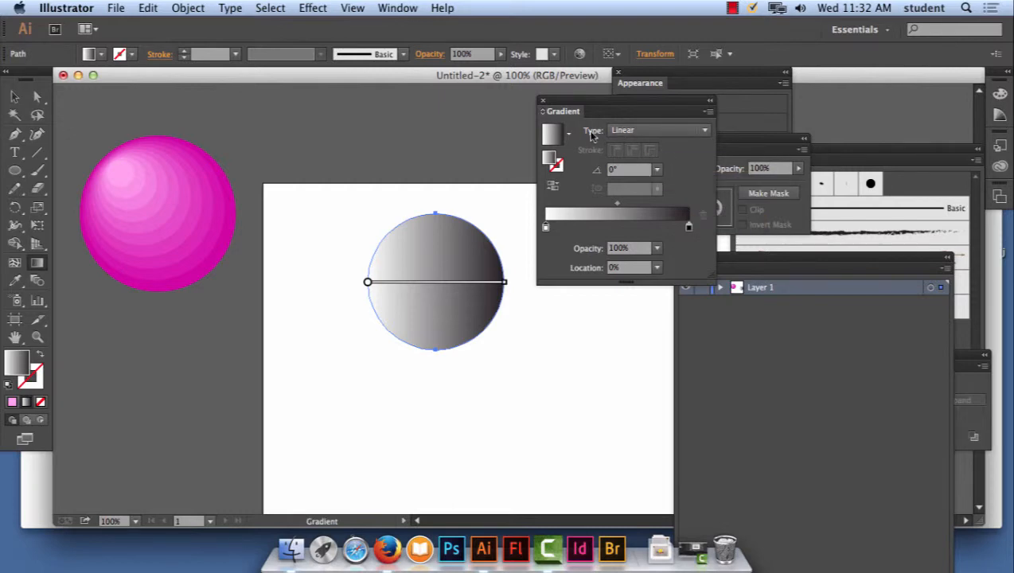
click(646, 131)
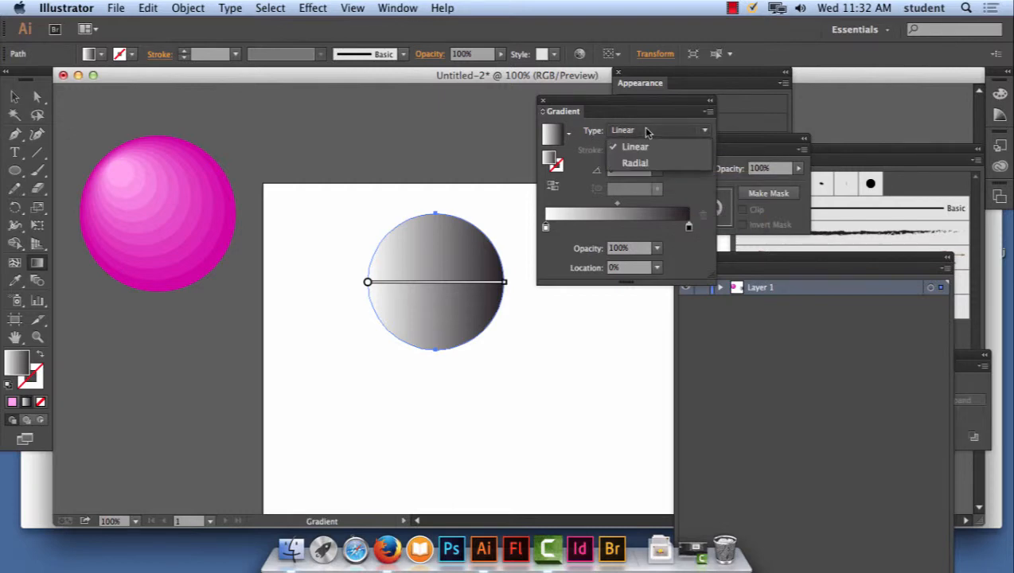
click(649, 163)
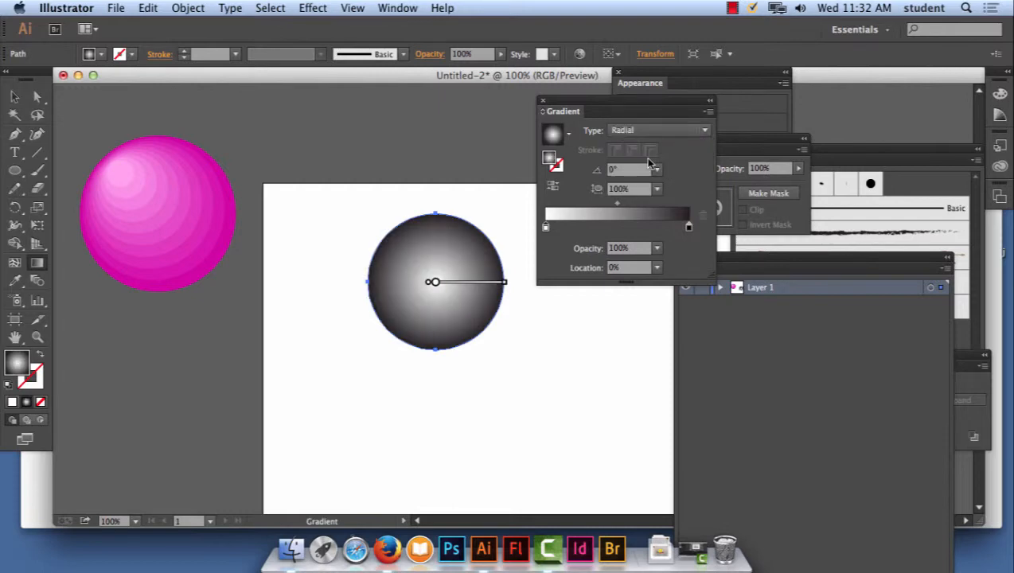
Recolour the white centre stop of the radial gradient to light pink, ff94f3
double_click(545, 228)
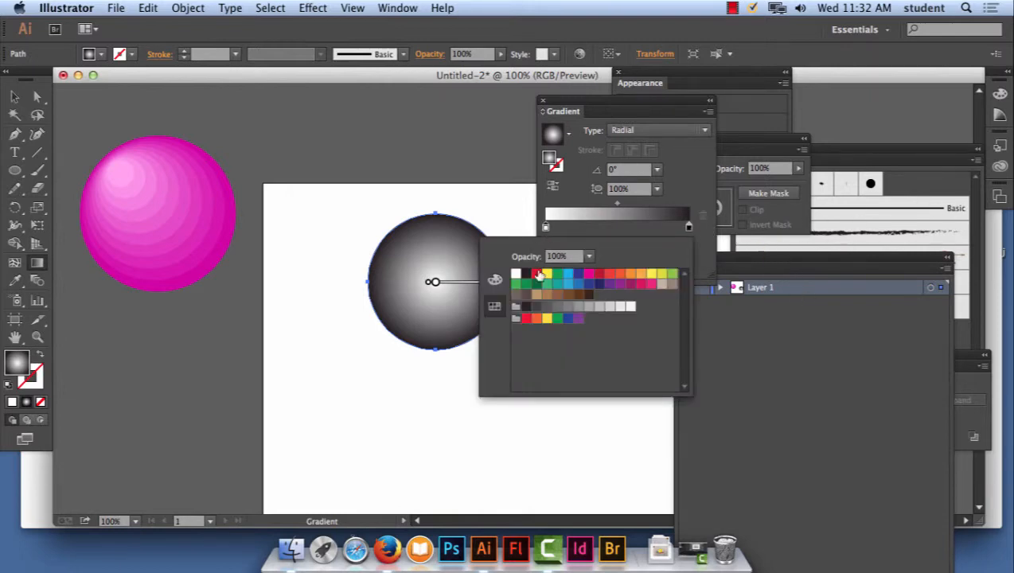
click(589, 274)
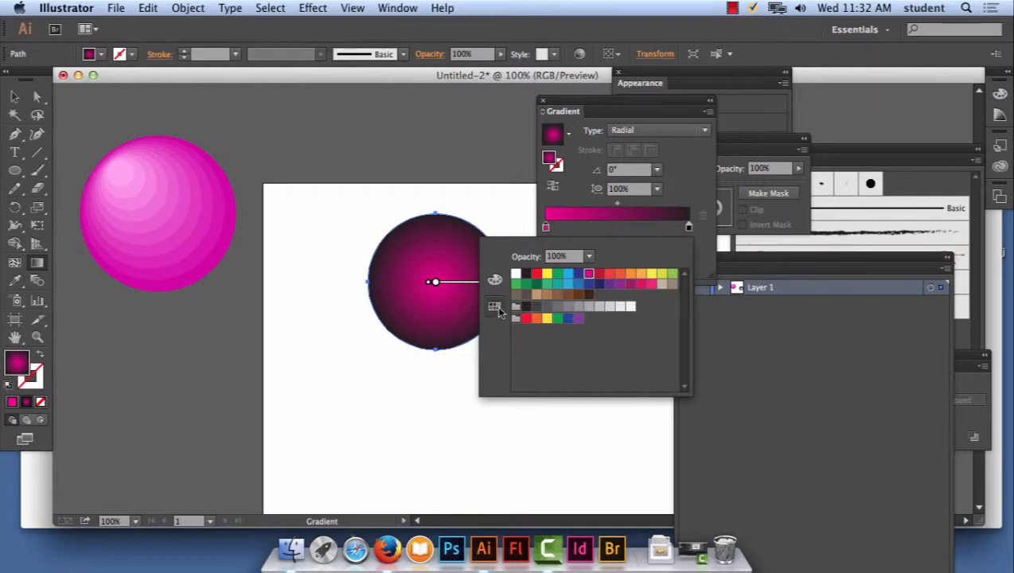
click(494, 282)
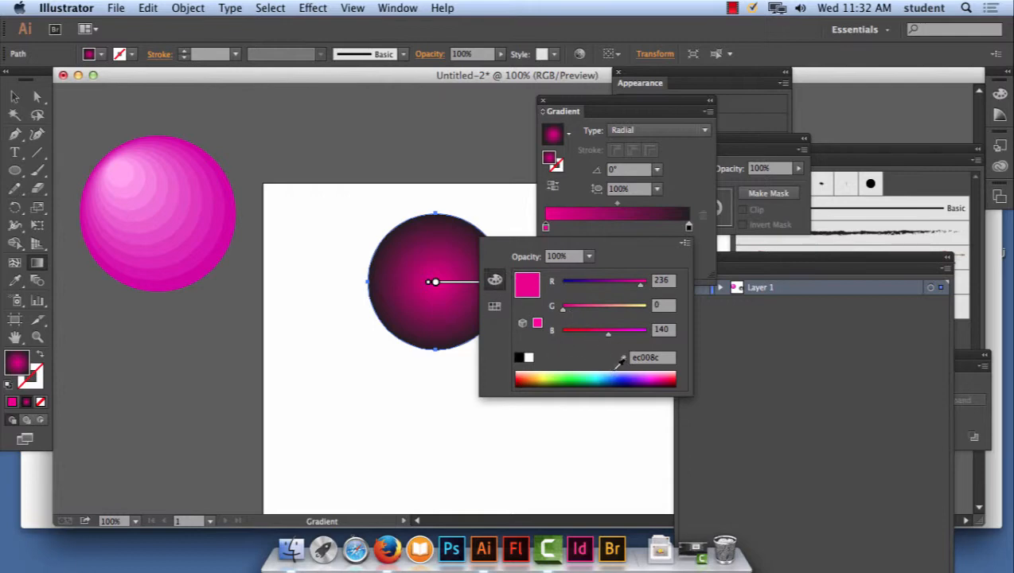
drag(589, 374, 653, 366)
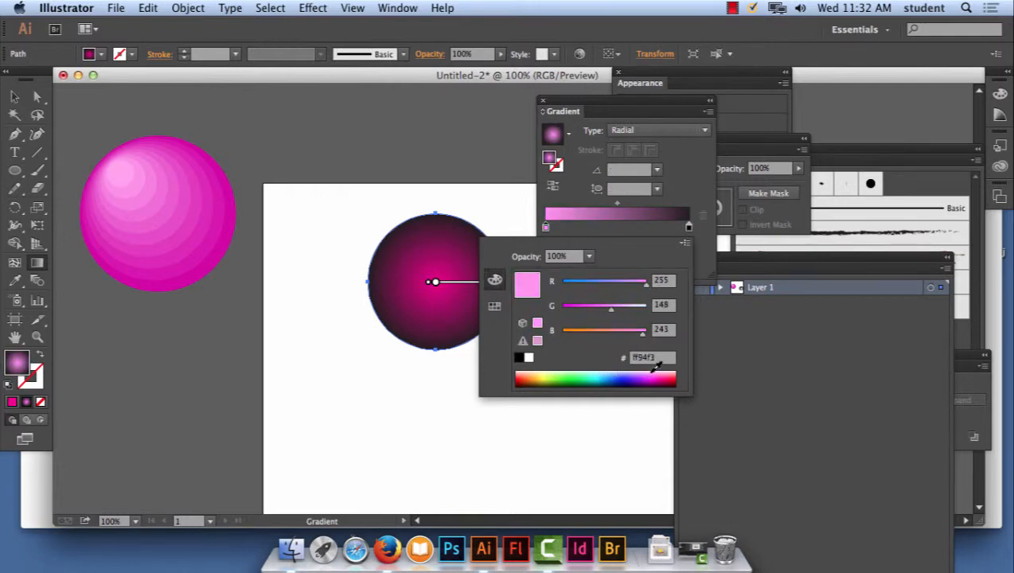
Recolour the black outer stop of the radial gradient with the dark purple swatch, after trying the crimson, violet and magenta swatches
click(685, 228)
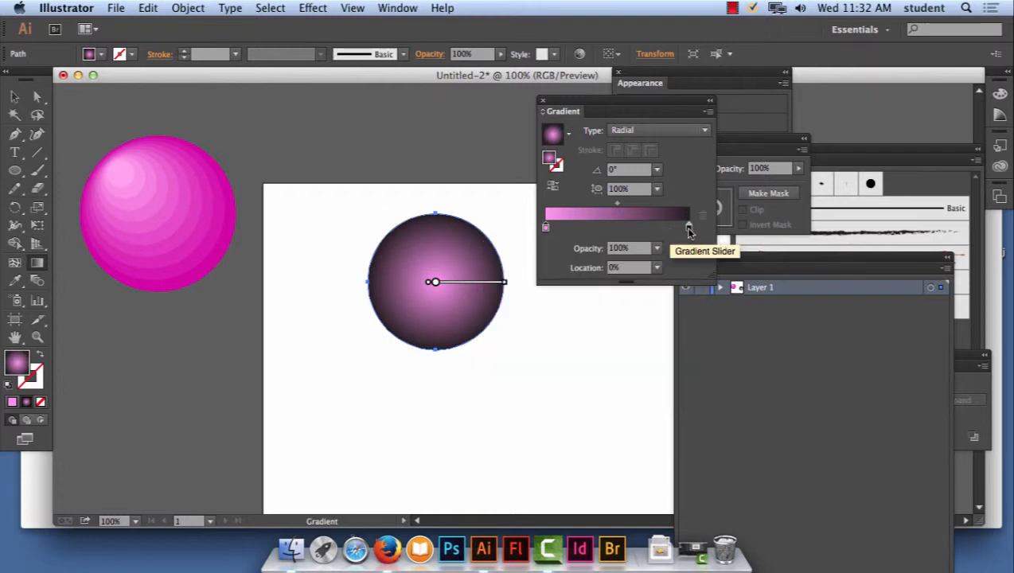
double_click(688, 230)
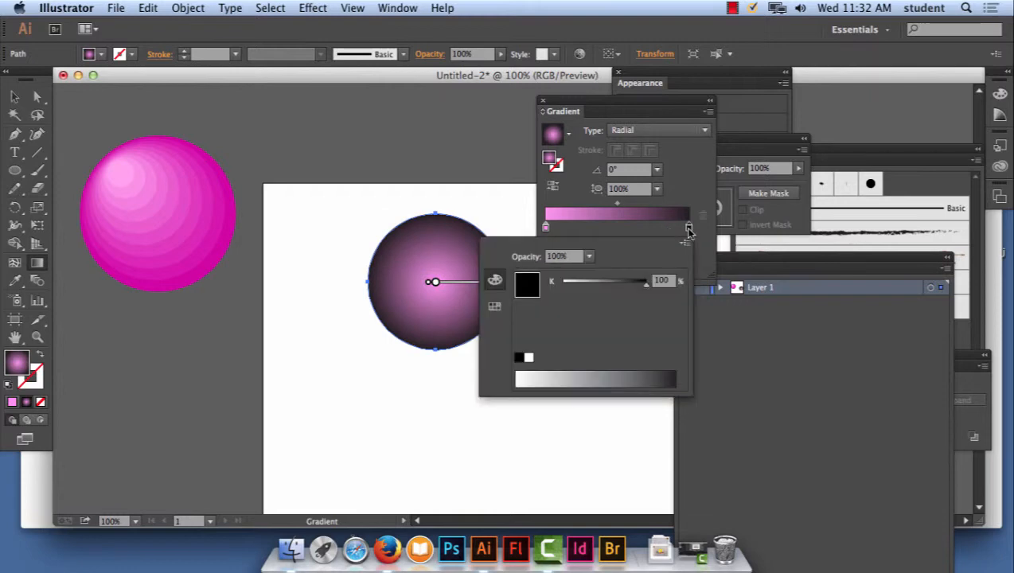
click(494, 305)
click(494, 280)
click(495, 307)
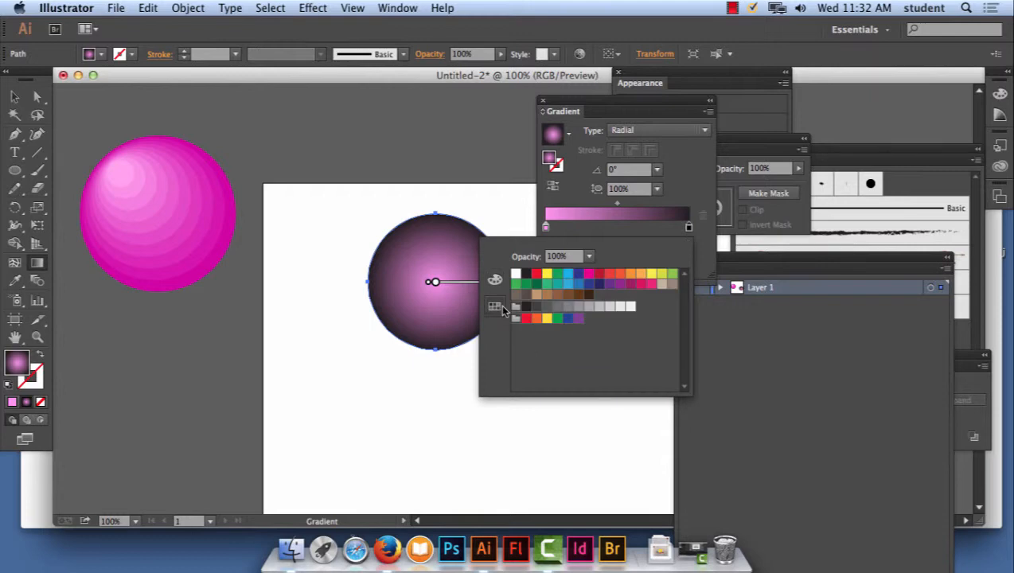
click(637, 286)
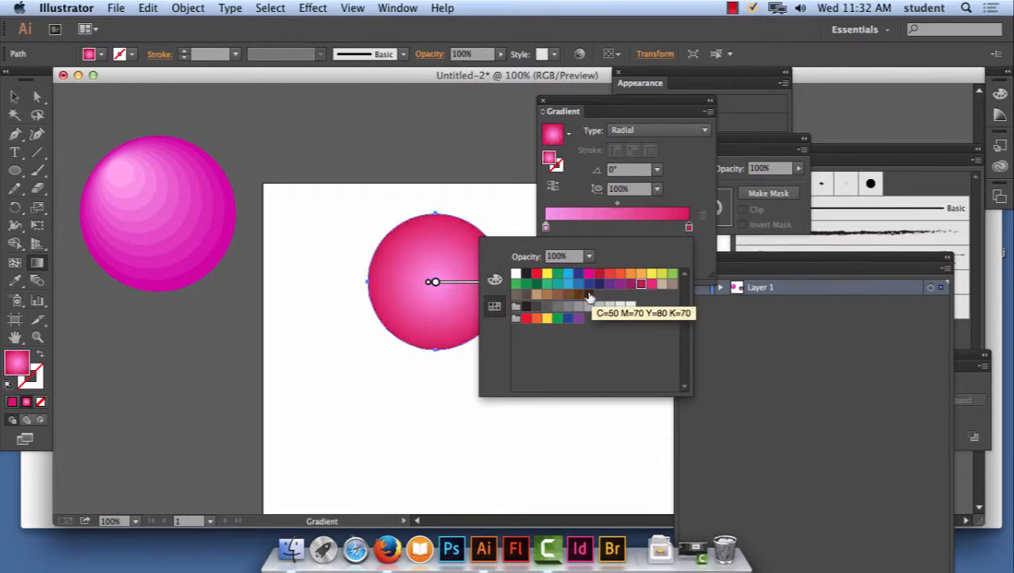
click(578, 318)
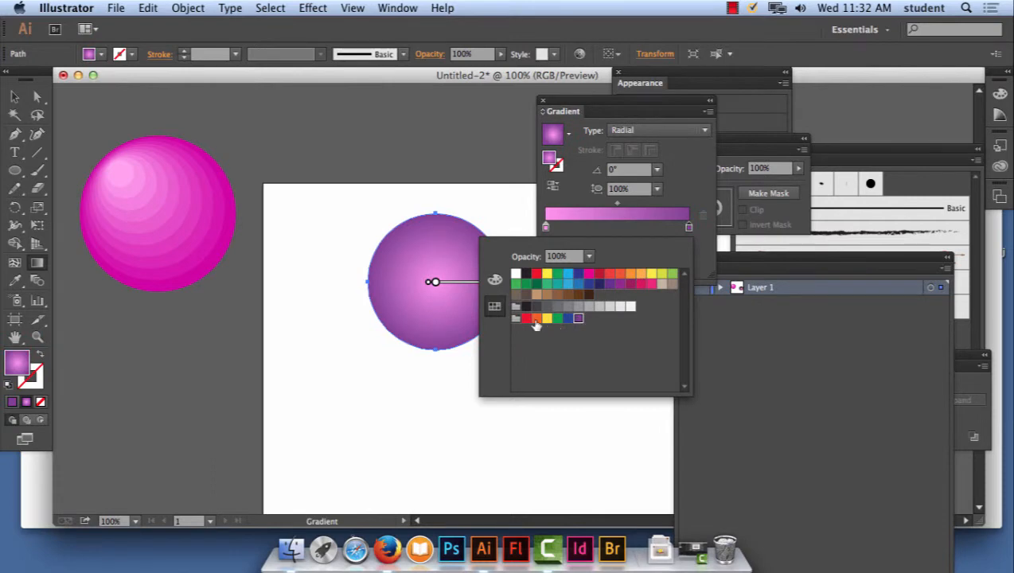
click(589, 274)
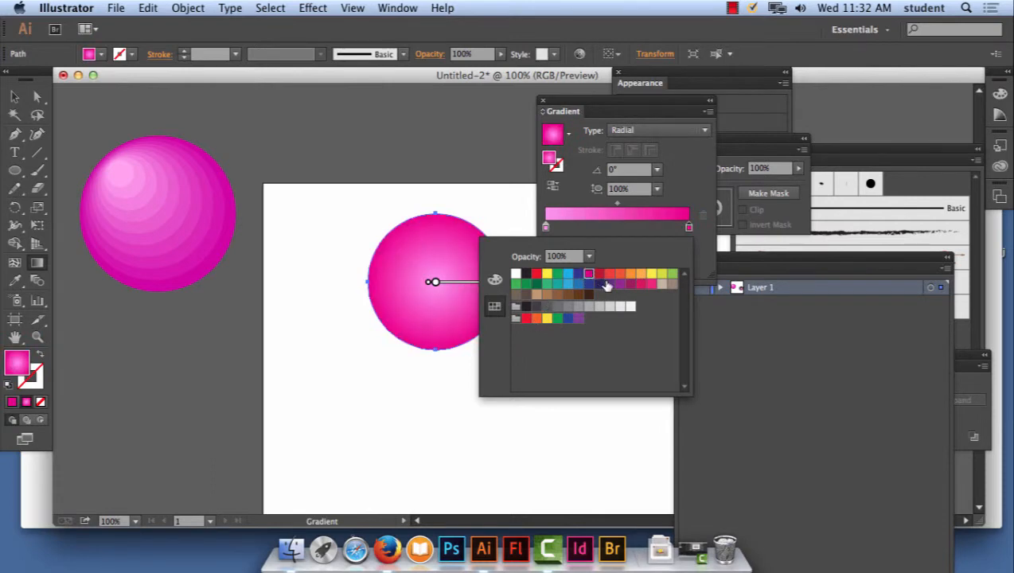
click(608, 284)
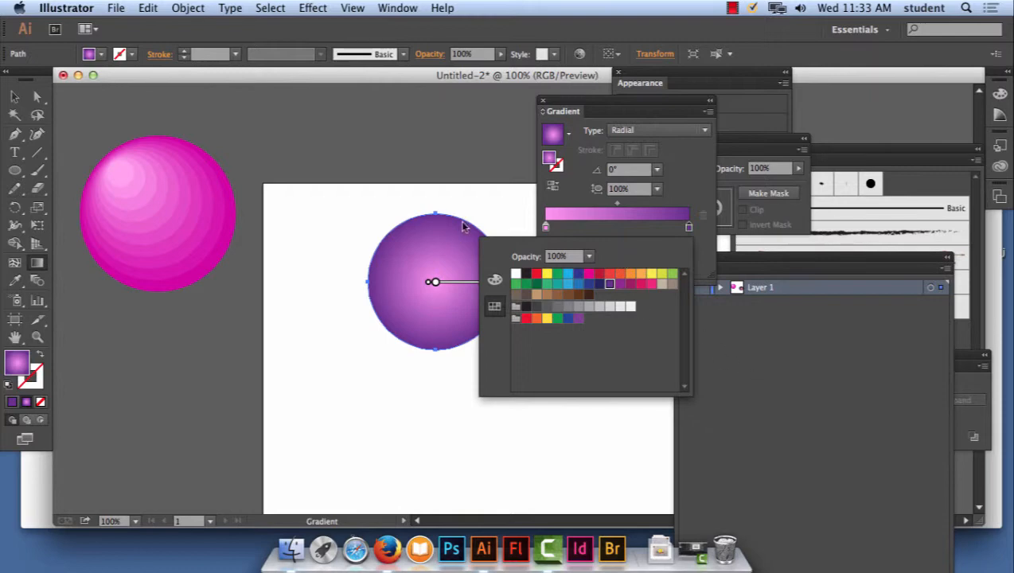
click(499, 157)
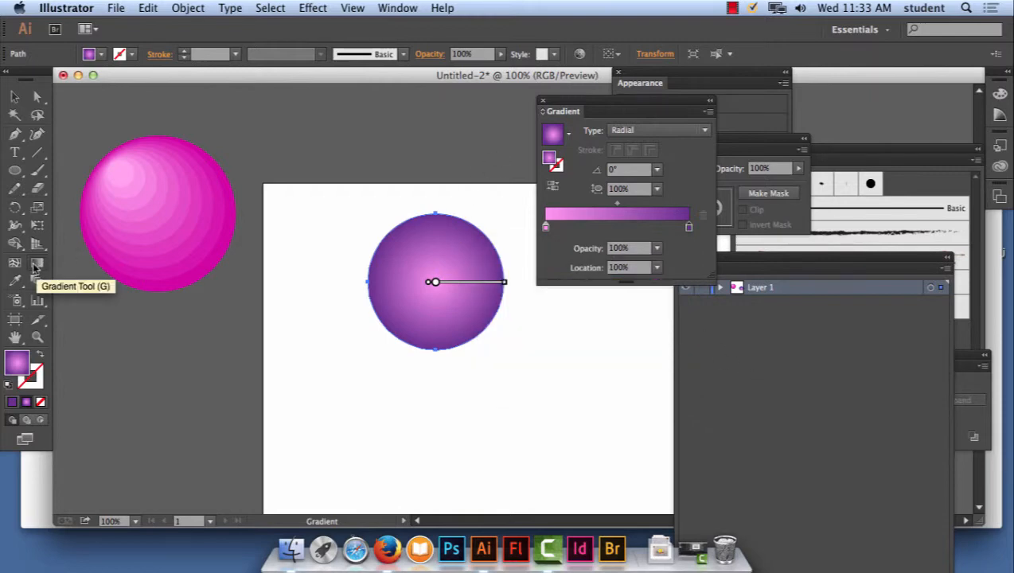
Redraw the radial gradient diagonally with the Gradient tool, placing the highlight at the circle's upper right, at an angle of about -117.2°
click(35, 266)
mouse_move(453, 253)
mouse_down()
mouse_move(405, 330)
mouse_move(403, 322)
mouse_up()
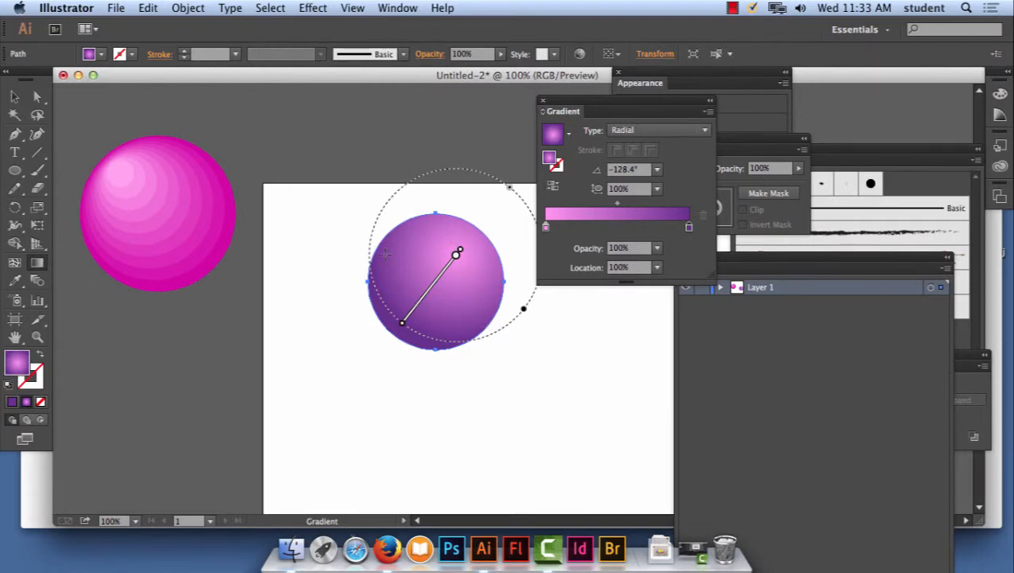
key(super+equal)
key(super+equal)
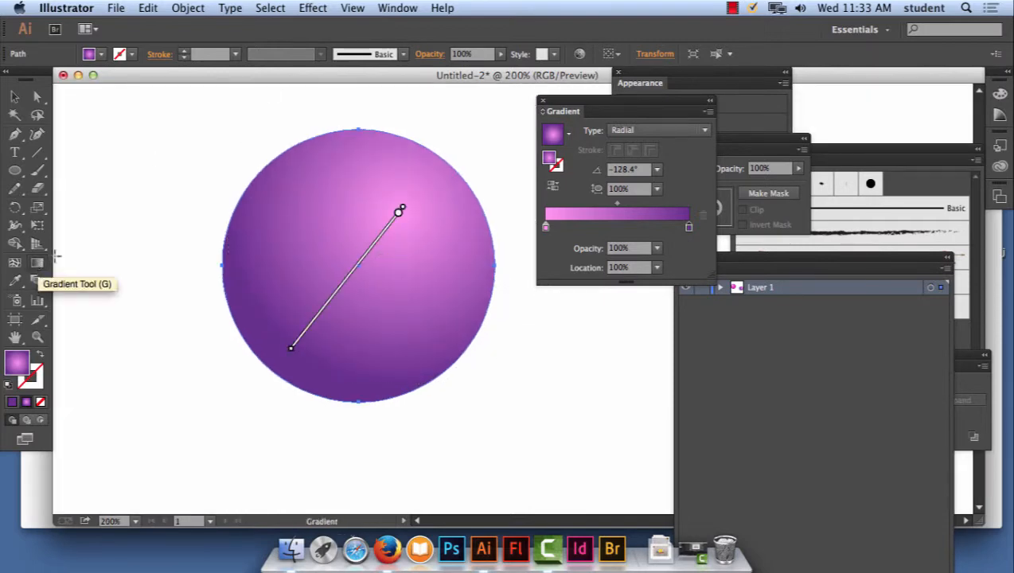
mouse_move(310, 175)
mouse_down()
mouse_move(396, 311)
mouse_move(314, 199)
mouse_up()
mouse_move(373, 268)
mouse_down()
mouse_move(410, 319)
mouse_move(430, 298)
mouse_move(352, 158)
mouse_move(354, 261)
mouse_move(346, 249)
mouse_move(399, 222)
mouse_move(334, 274)
mouse_up()
mouse_move(409, 184)
mouse_down()
mouse_move(335, 312)
mouse_move(327, 362)
mouse_move(321, 354)
mouse_up()
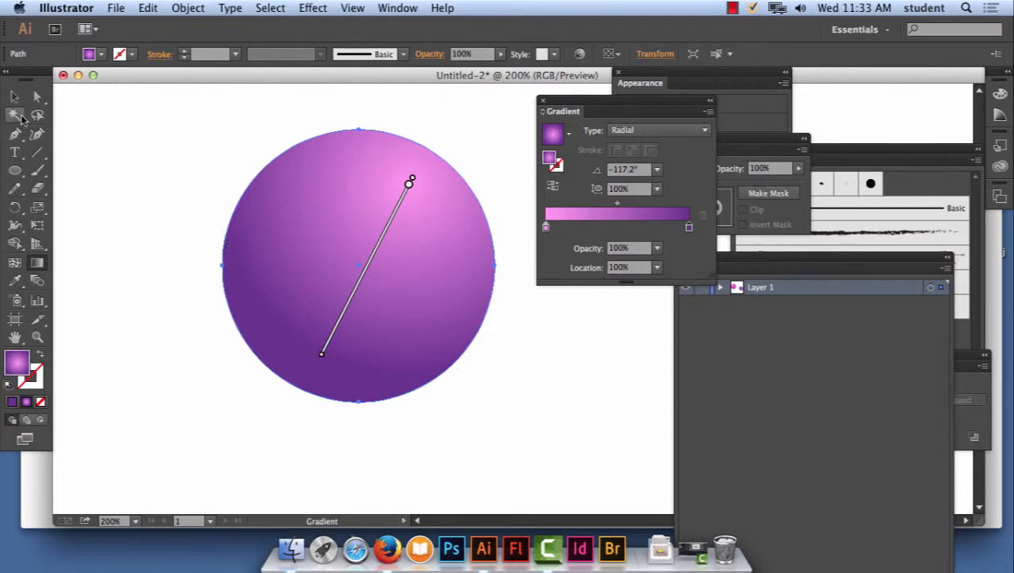
Redraw the gradient at about -117.8°, shift its highlight slightly up and right, and try a narrow 11.1% ellipse before widening it to 100.4%
mouse_move(413, 180)
mouse_down()
mouse_move(377, 234)
mouse_move(441, 143)
mouse_move(423, 140)
mouse_up()
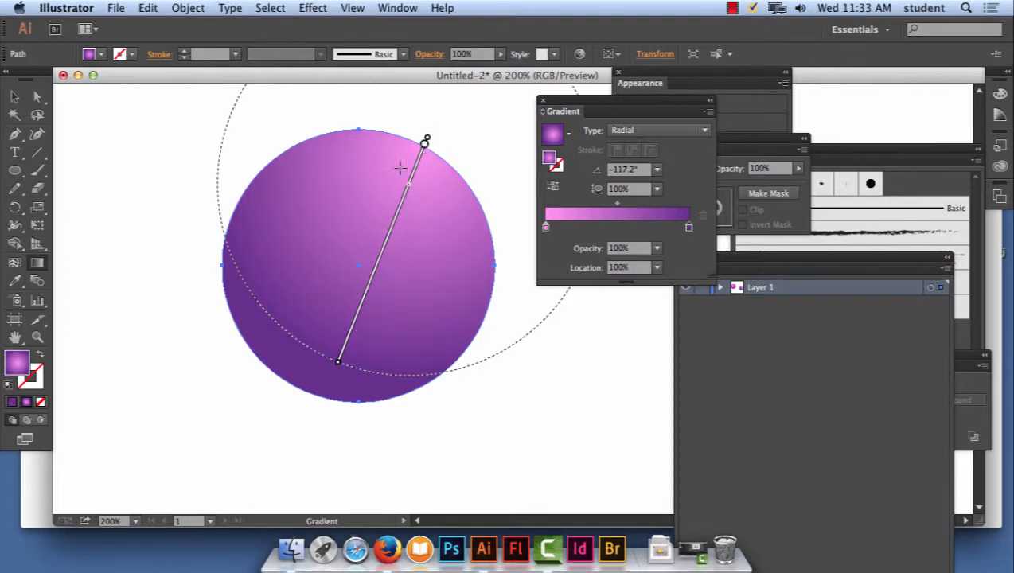
drag(375, 210, 302, 351)
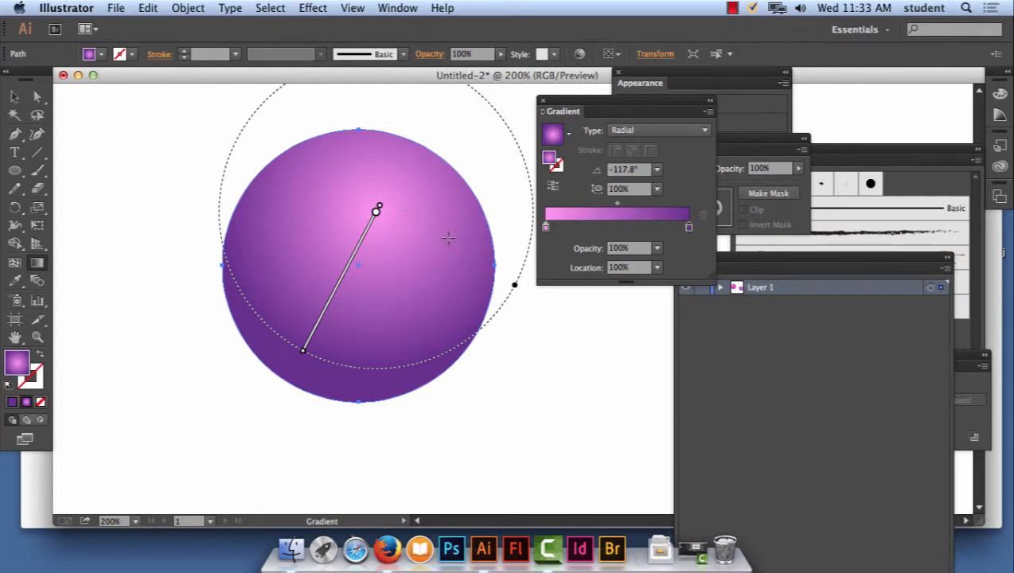
mouse_move(379, 207)
mouse_down()
mouse_move(379, 225)
mouse_move(399, 191)
mouse_move(396, 181)
mouse_move(390, 188)
mouse_up()
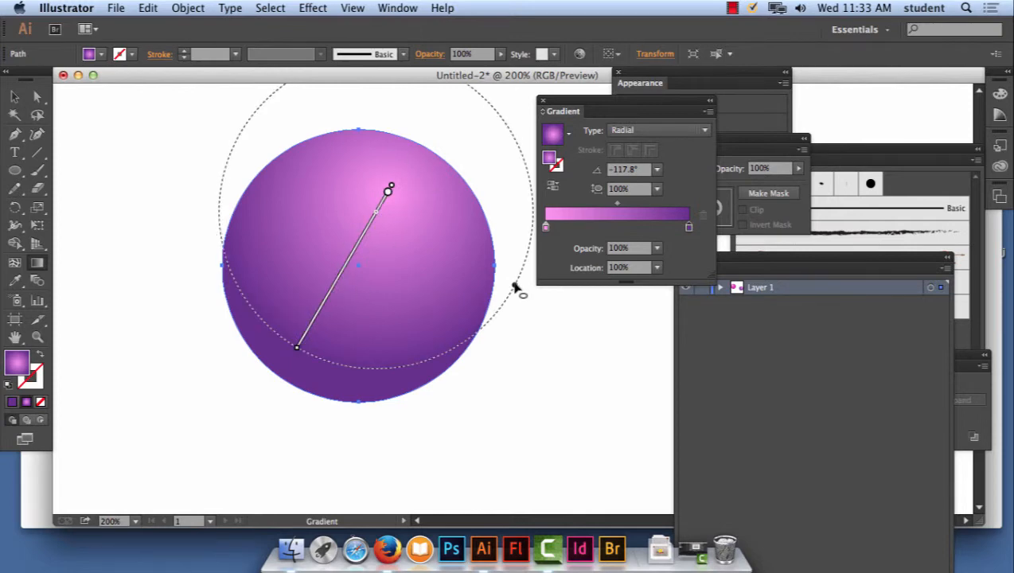
drag(516, 285, 391, 221)
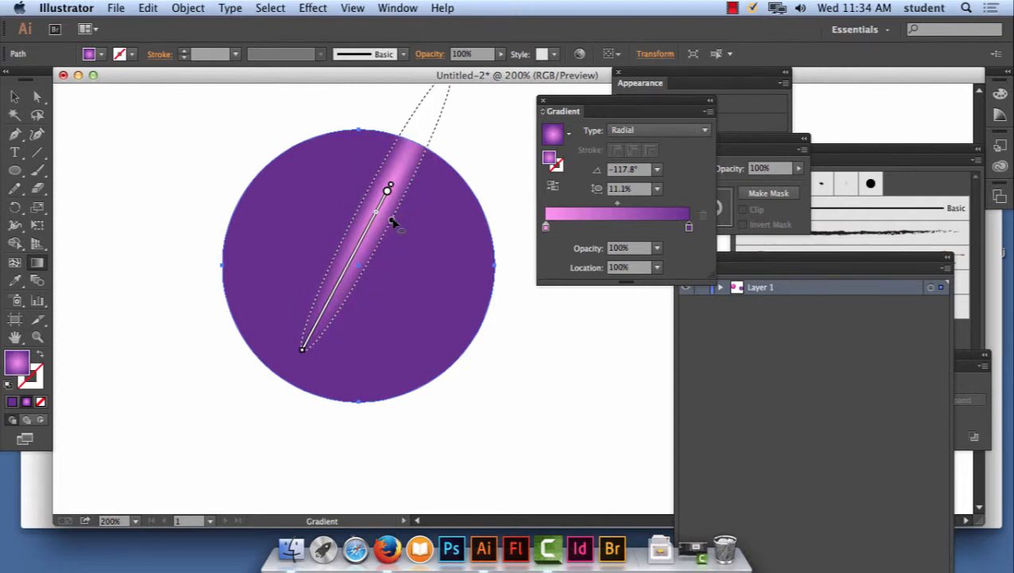
drag(391, 222, 515, 288)
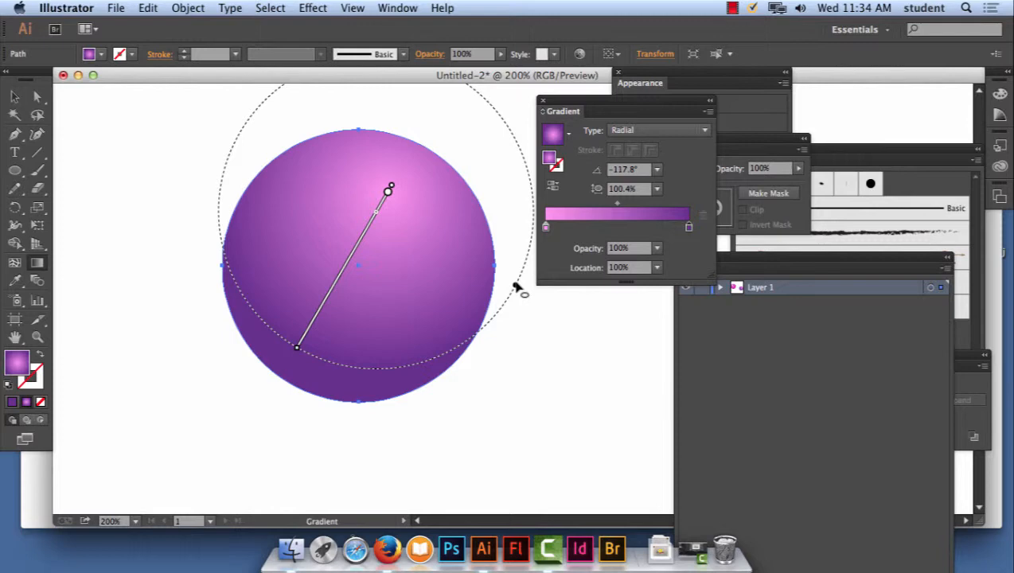
Add a gradient stop at about 24% between the pink and purple stops and colour it with the crimson swatch
click(580, 228)
double_click(580, 227)
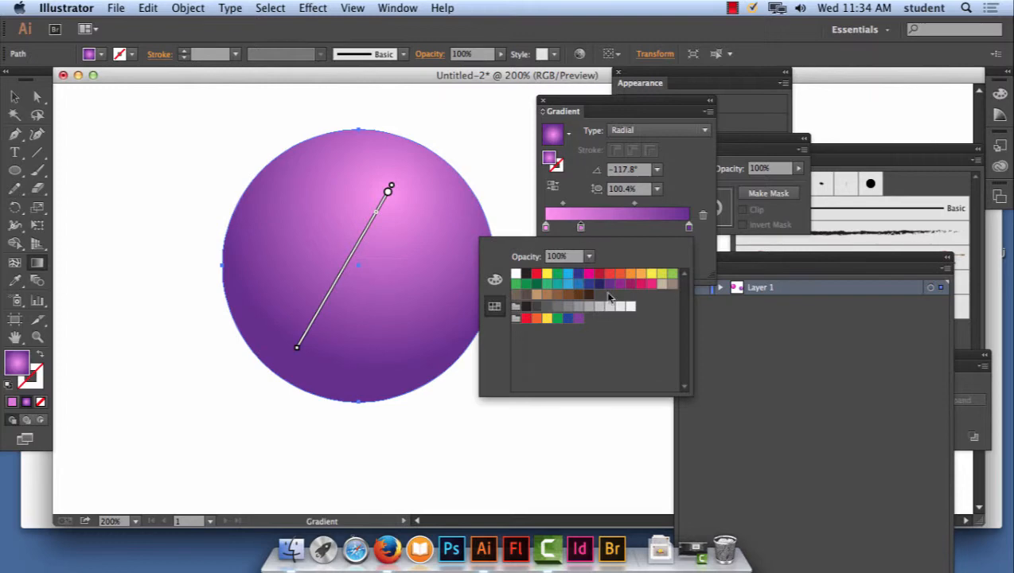
click(641, 285)
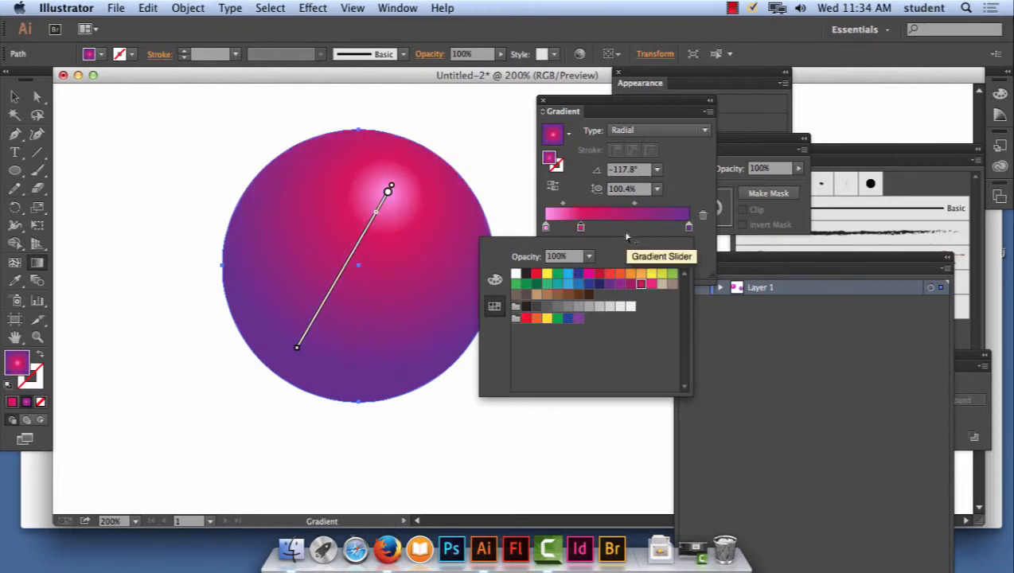
Add a second light pink stop at nearly 20% of the gradient and move the crimson stop to about 40.75%
click(546, 230)
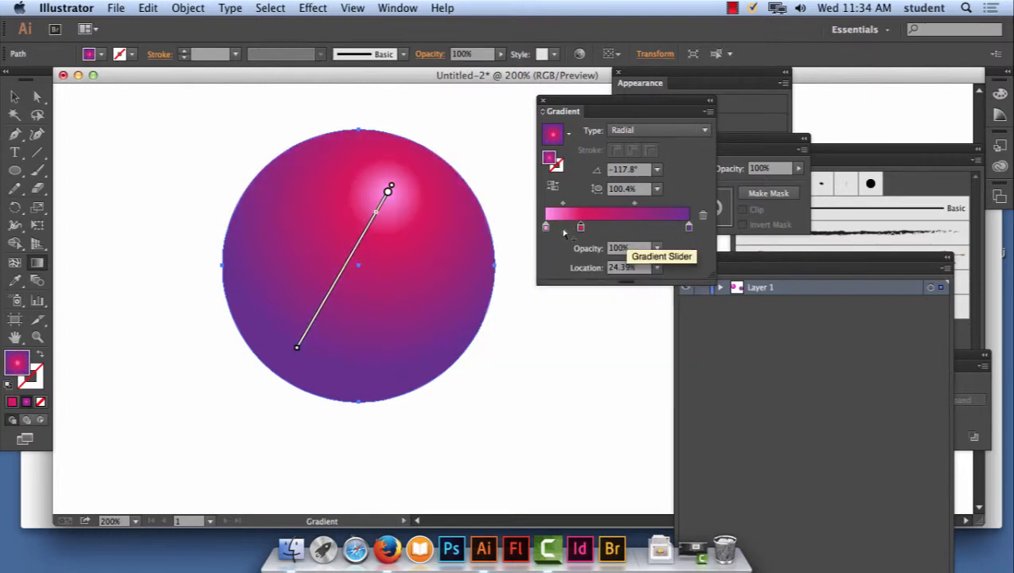
drag(547, 231, 576, 230)
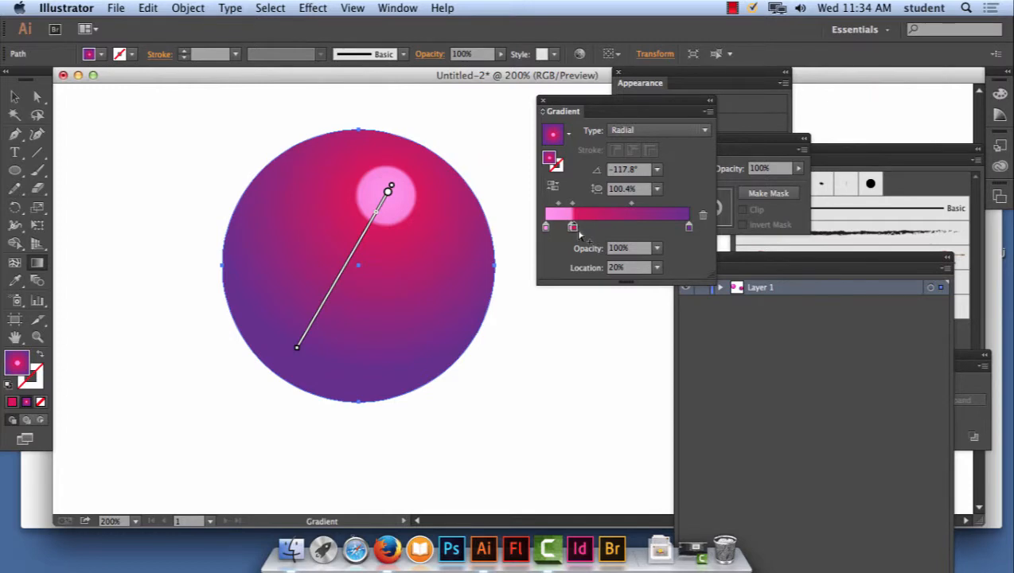
drag(609, 229, 606, 231)
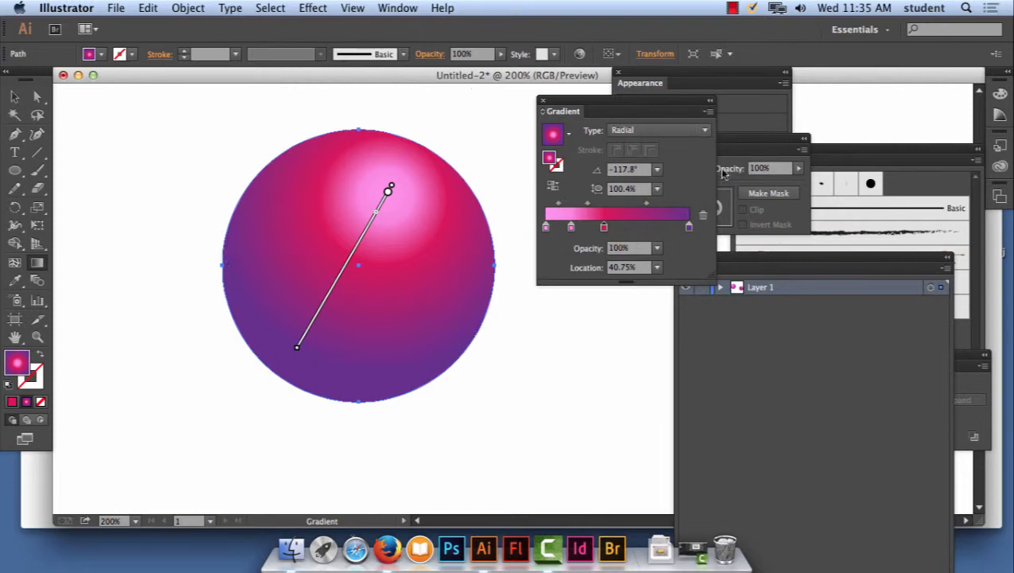
Move the gradient sphere off the artboard to the empty area directly below the blended sphere
key(super+minus)
key(super+minus)
key(super+minus)
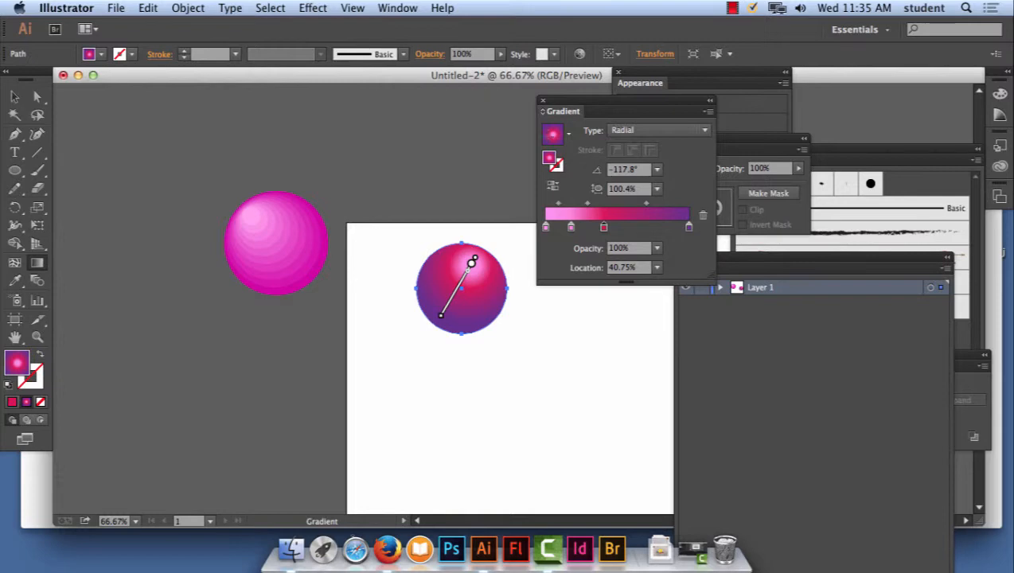
click(15, 96)
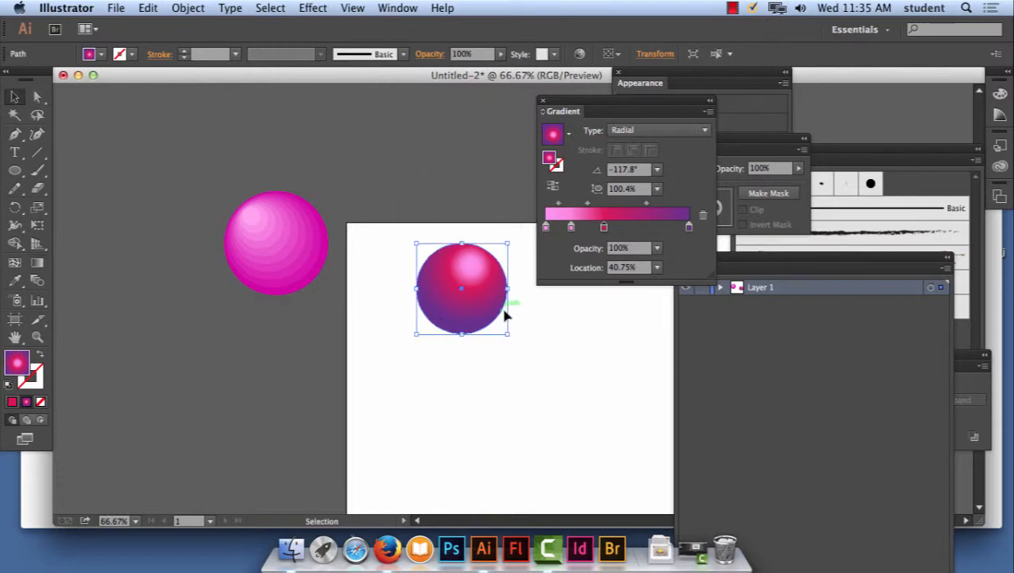
drag(503, 314, 299, 367)
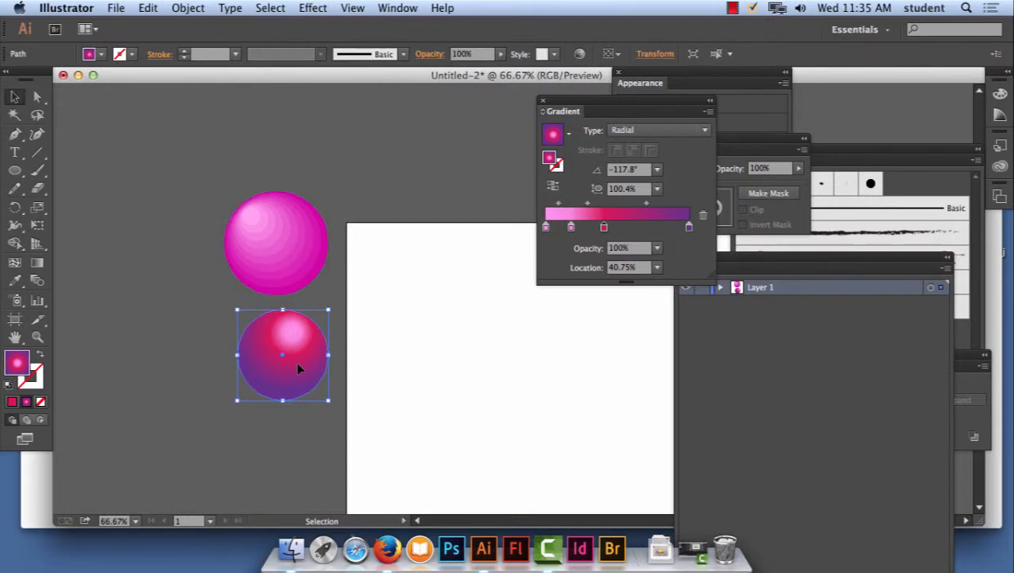
Draw a new large circle on the artboard and change its fill to solid crimson, da1c5c
key(space)
drag(457, 303, 544, 438)
click(16, 171)
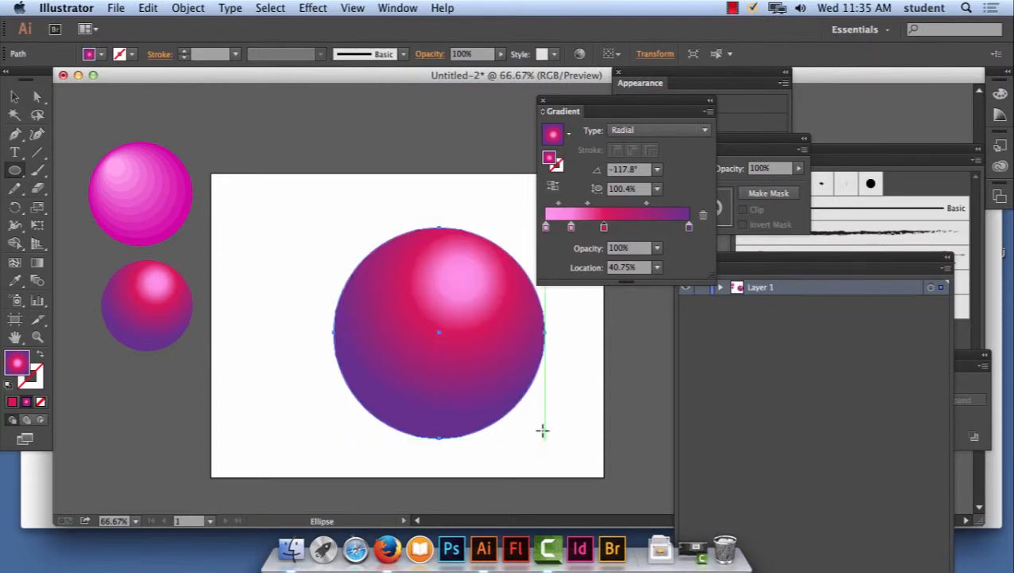
click(13, 403)
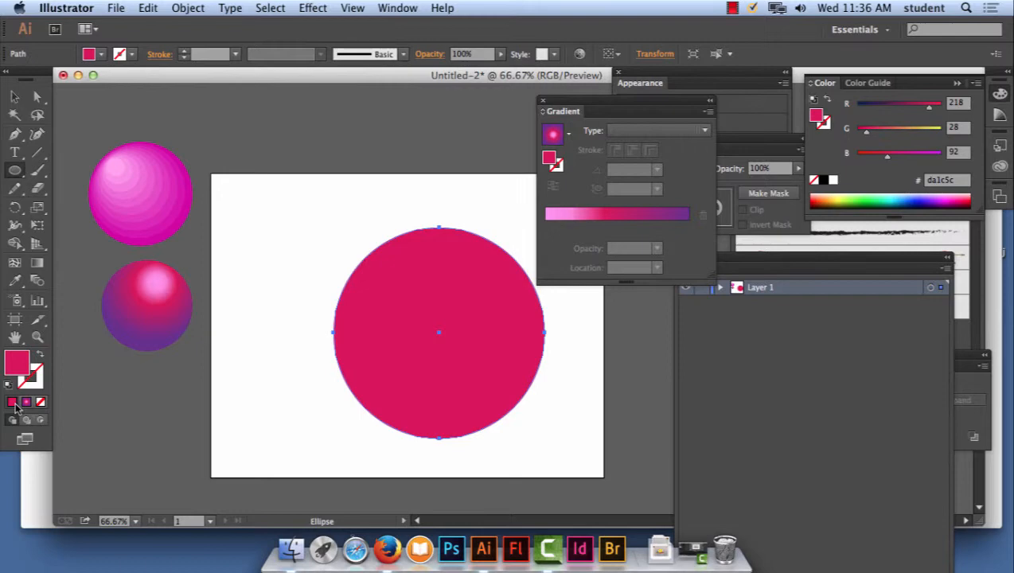
Add a gradient mesh point to the crimson circle near its upper right with the Mesh tool
drag(396, 289, 338, 262)
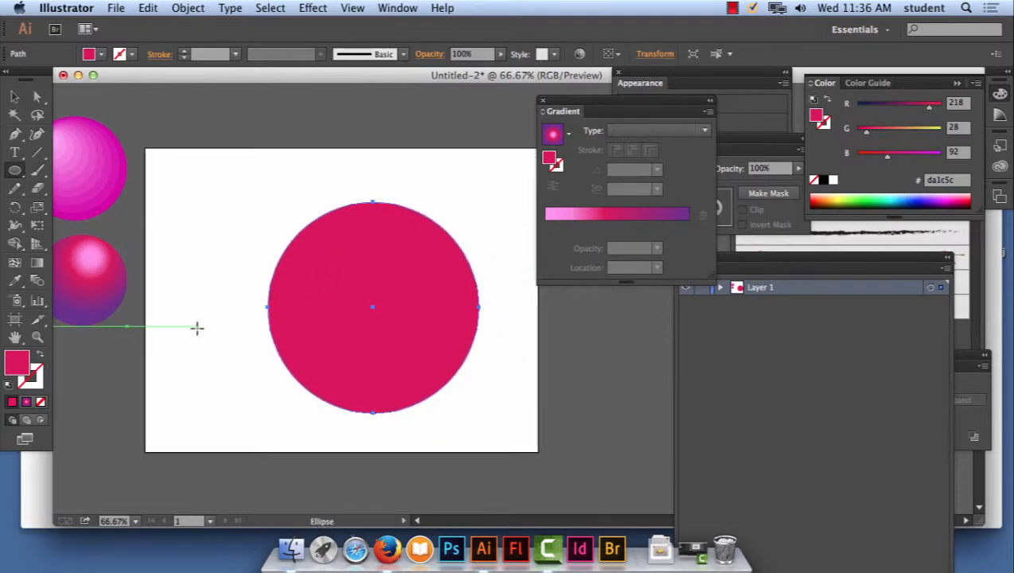
click(15, 264)
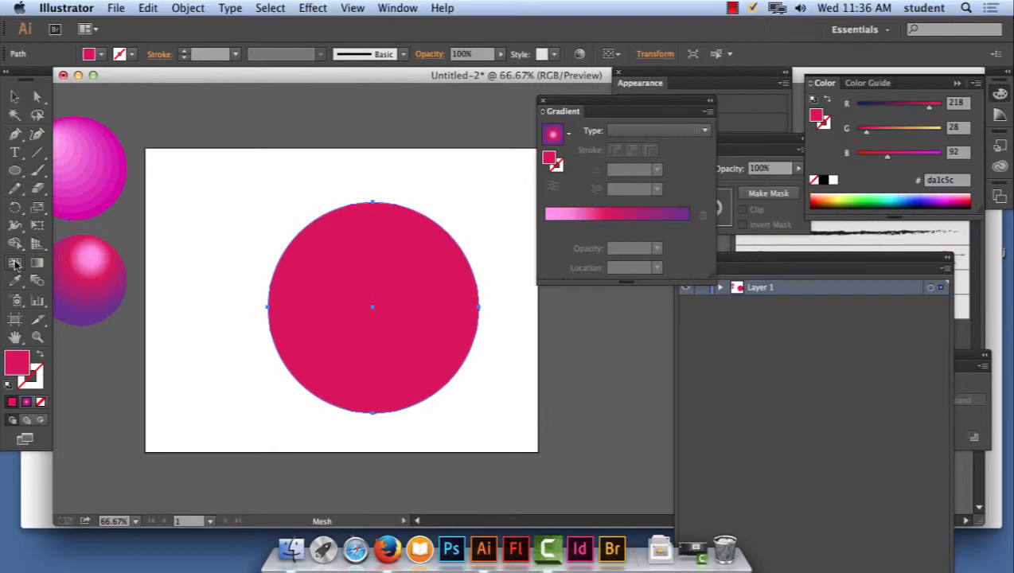
click(421, 257)
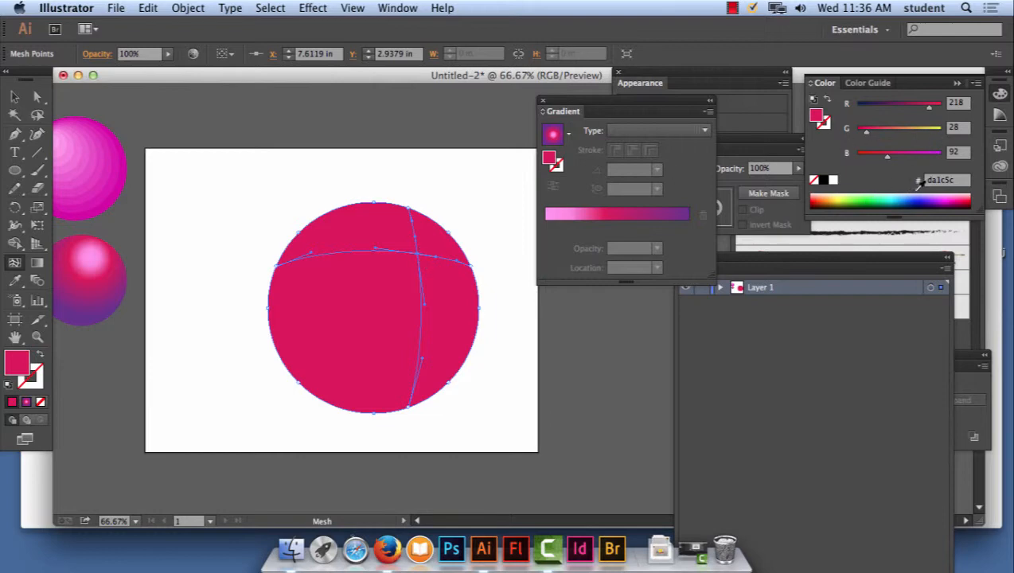
Colour the new mesh point light pink, ffb3e2, to form a highlight on the circle
click(948, 196)
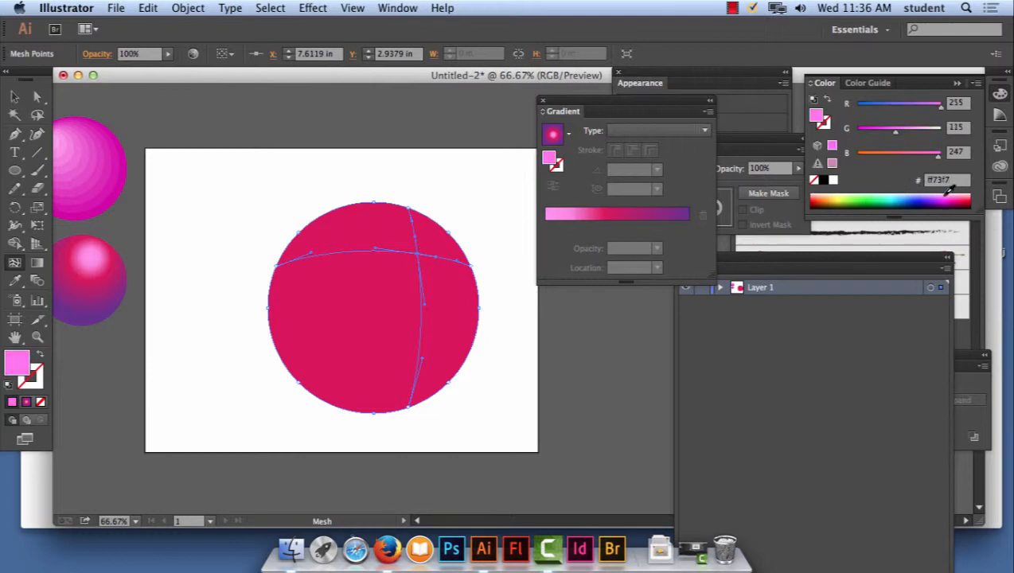
drag(946, 195, 954, 195)
click(959, 192)
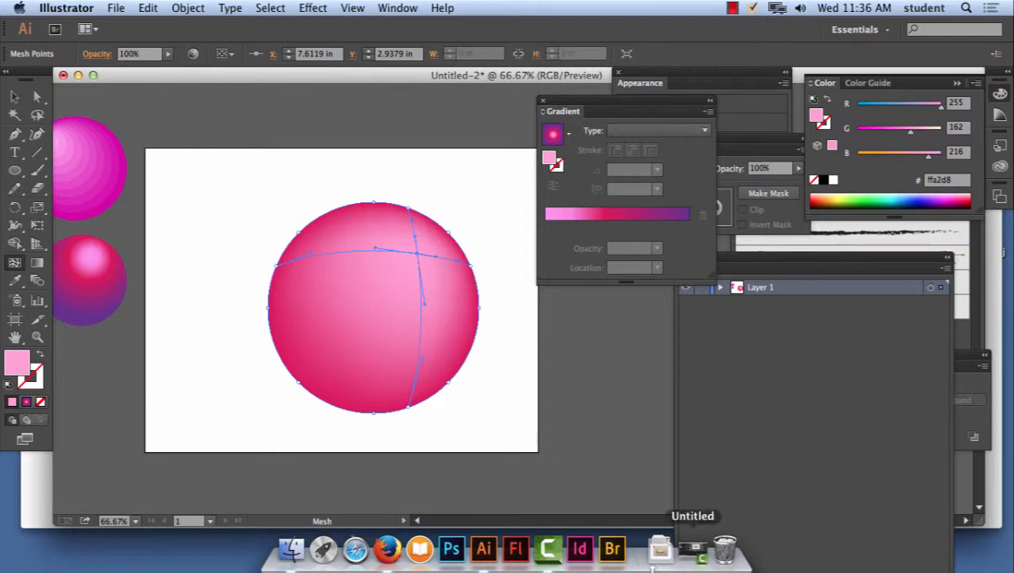
double_click(14, 366)
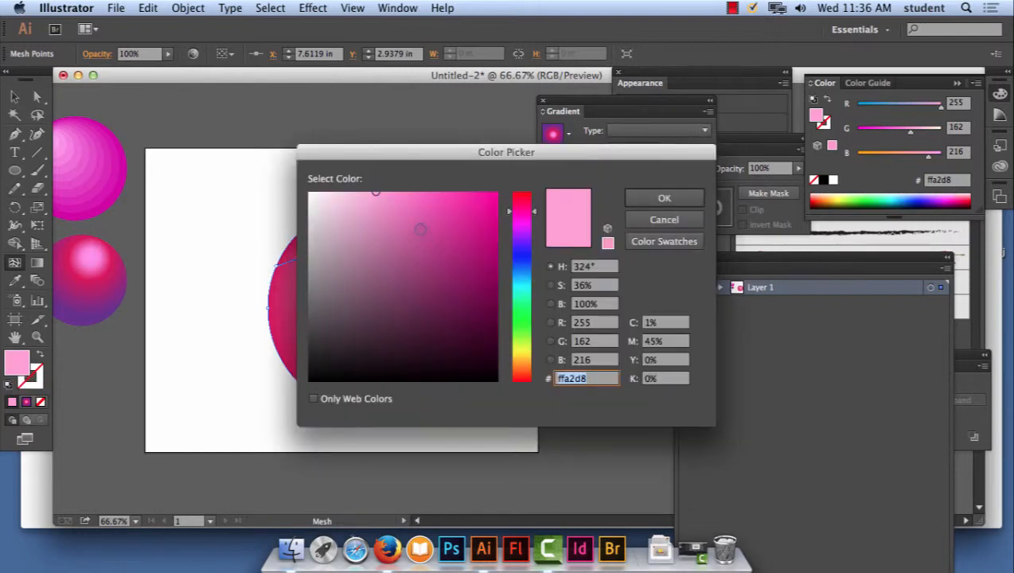
text(ffb3e2)
click(663, 198)
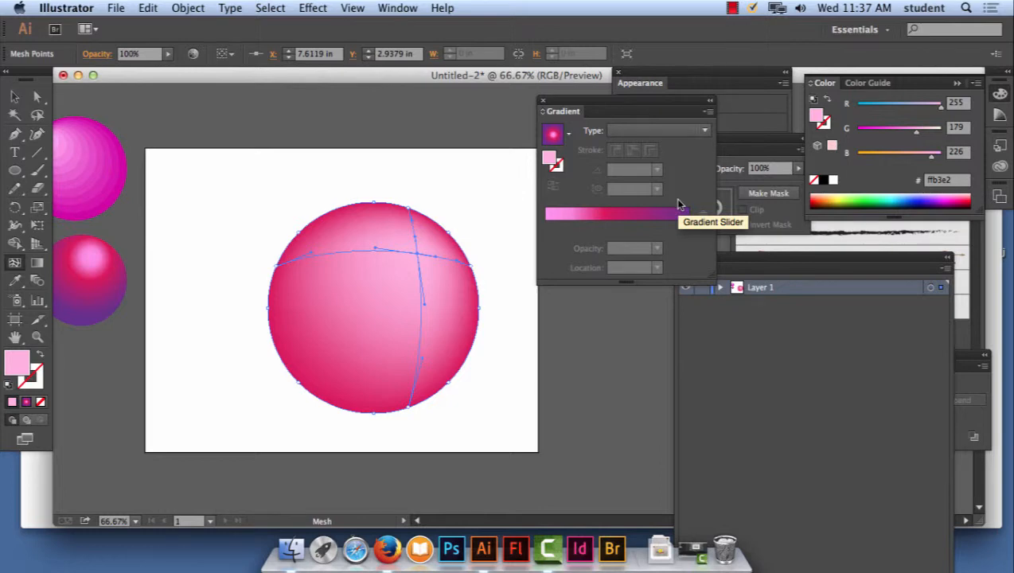
key(super+equal)
key(super+equal)
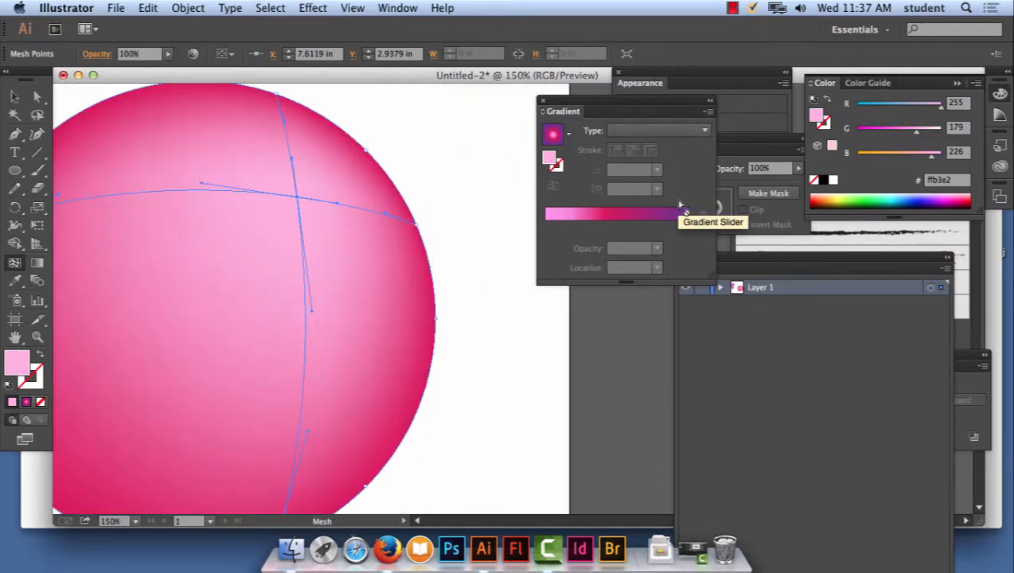
key(super+minus)
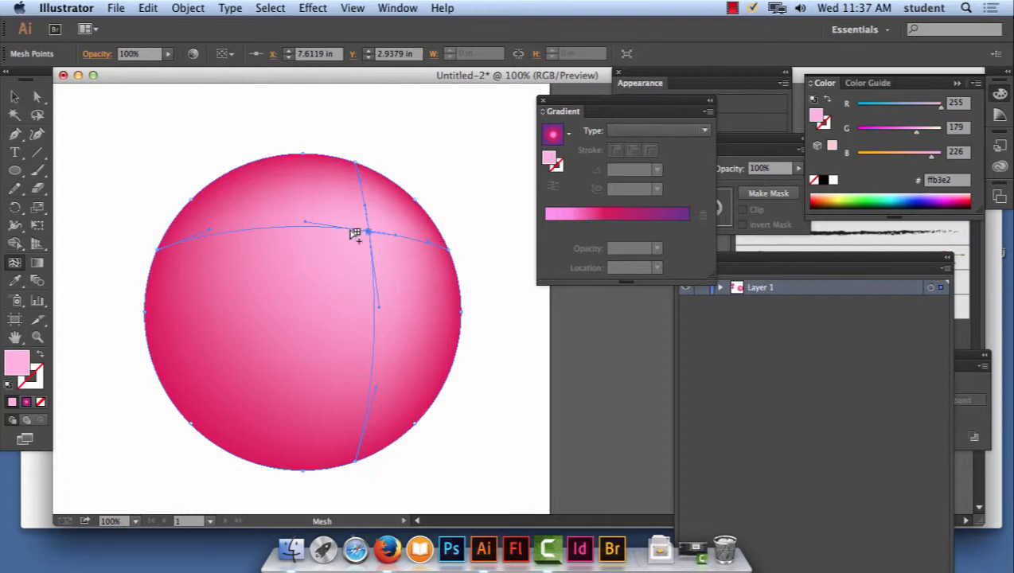
Recolour the mesh point on the sphere's top edge, above the highlight, to dark red, 8b0003
click(359, 163)
click(359, 163)
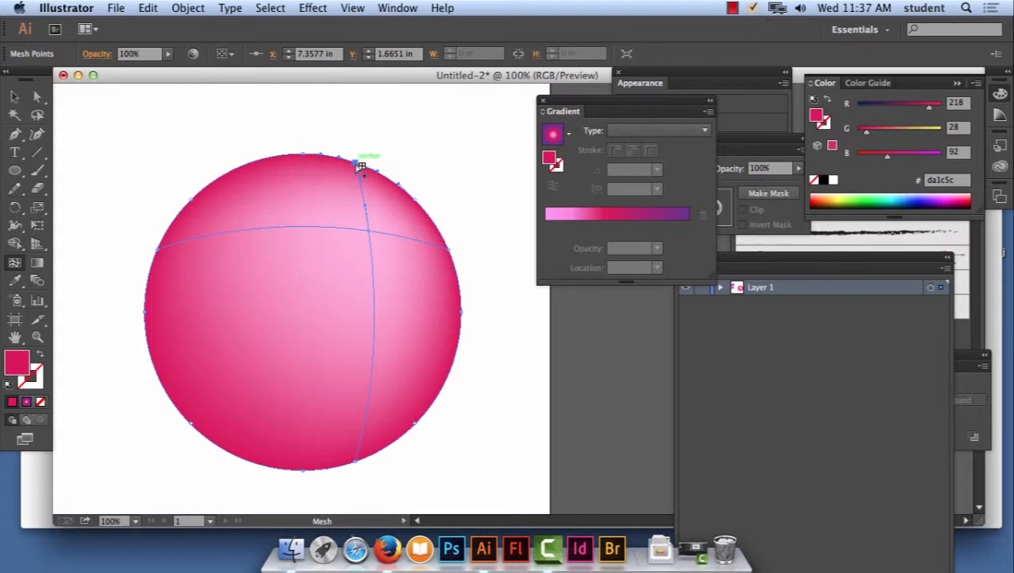
click(38, 96)
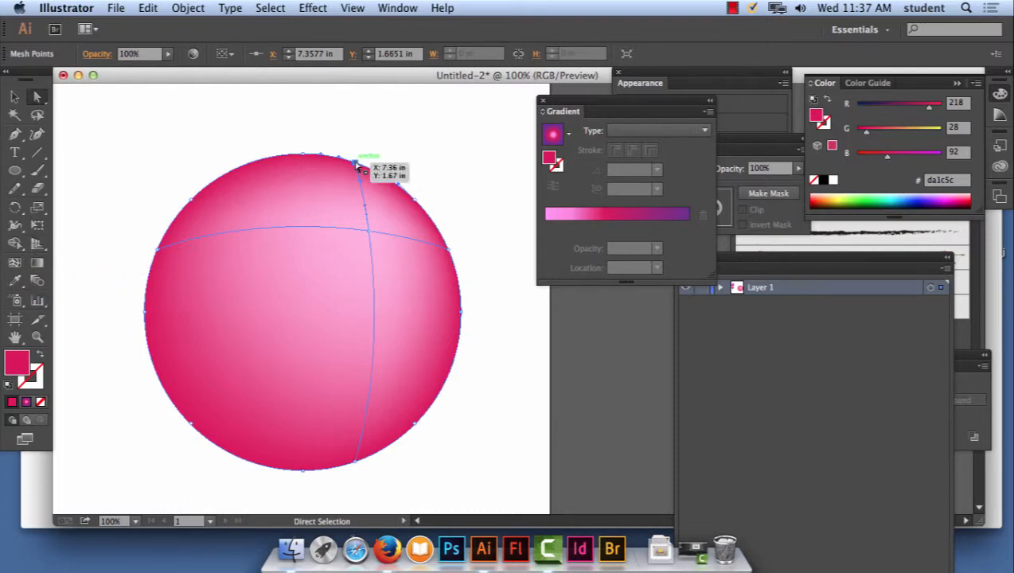
click(39, 97)
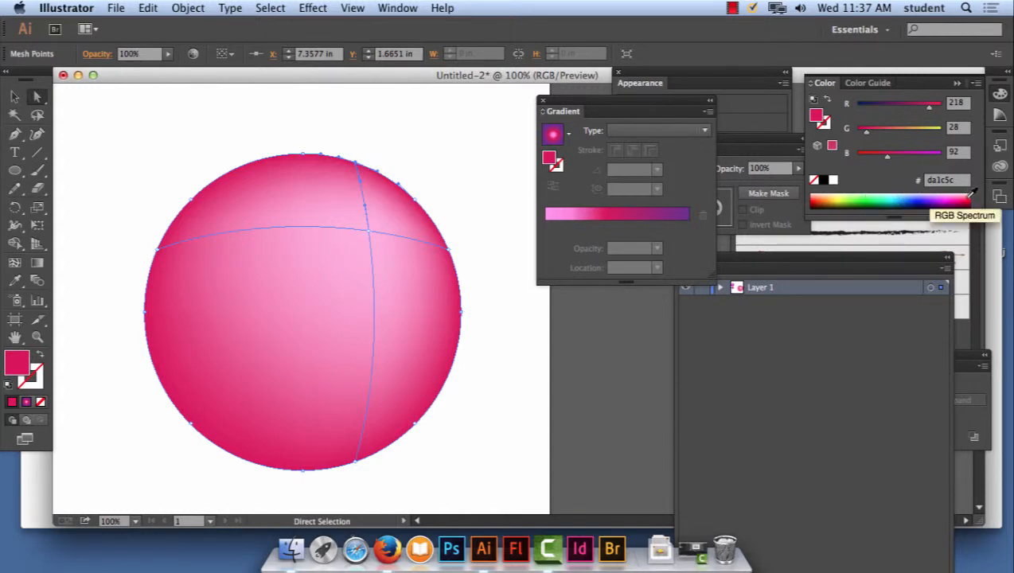
click(970, 196)
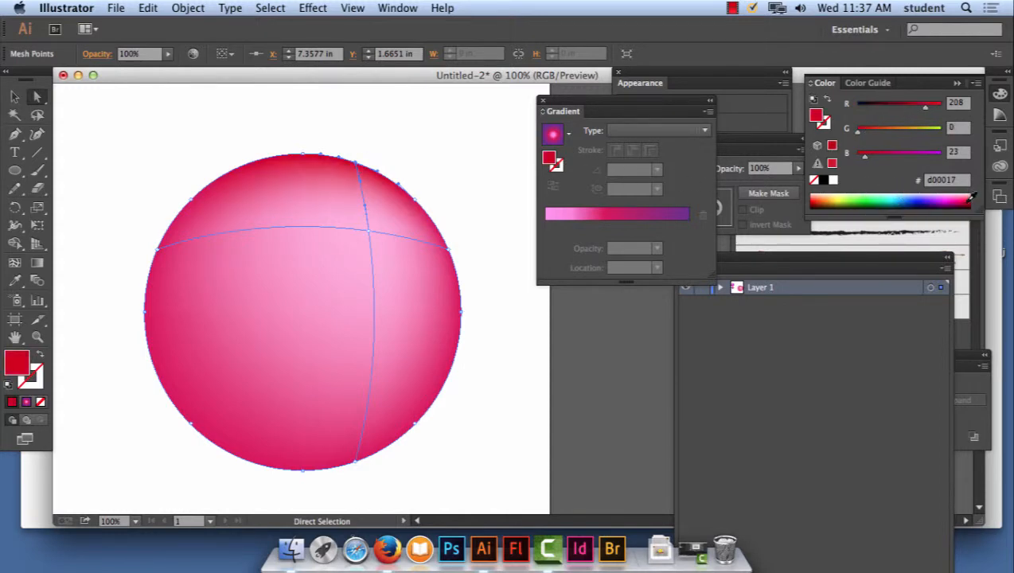
click(970, 197)
click(976, 198)
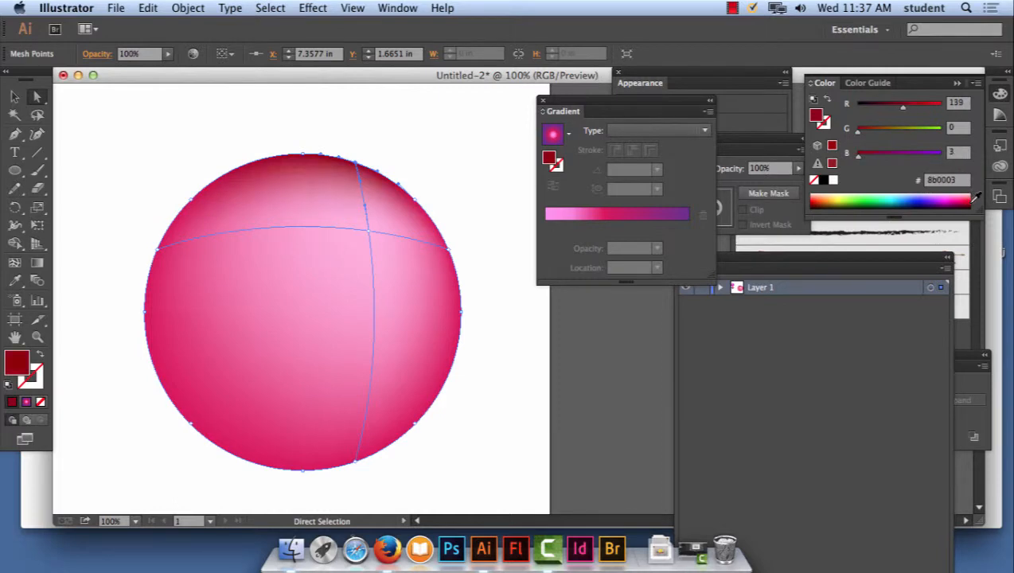
Recolour the mesh point on the sphere's bottom edge, below the highlight, to very dark red, 5c000a
click(354, 464)
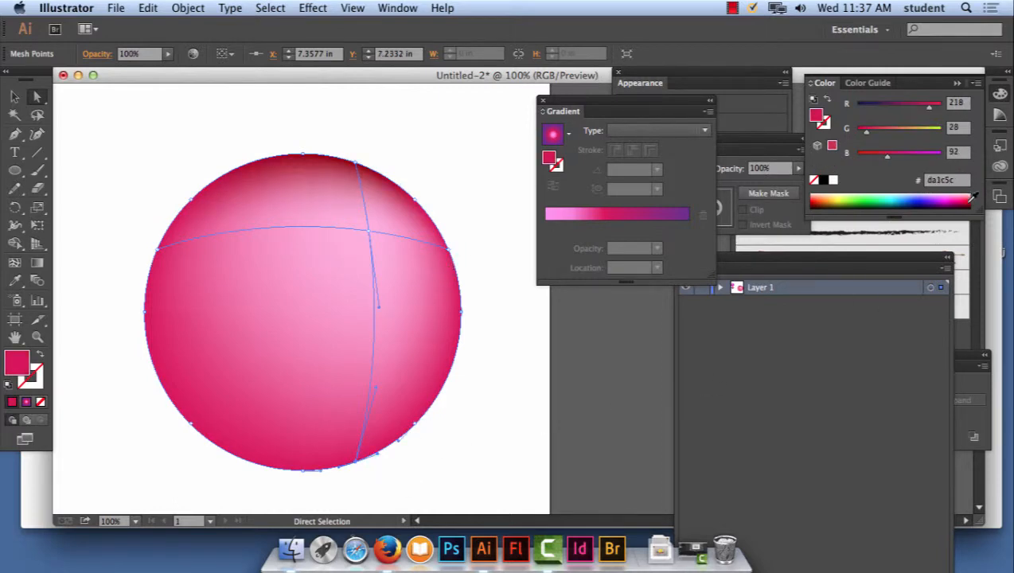
click(972, 197)
click(972, 199)
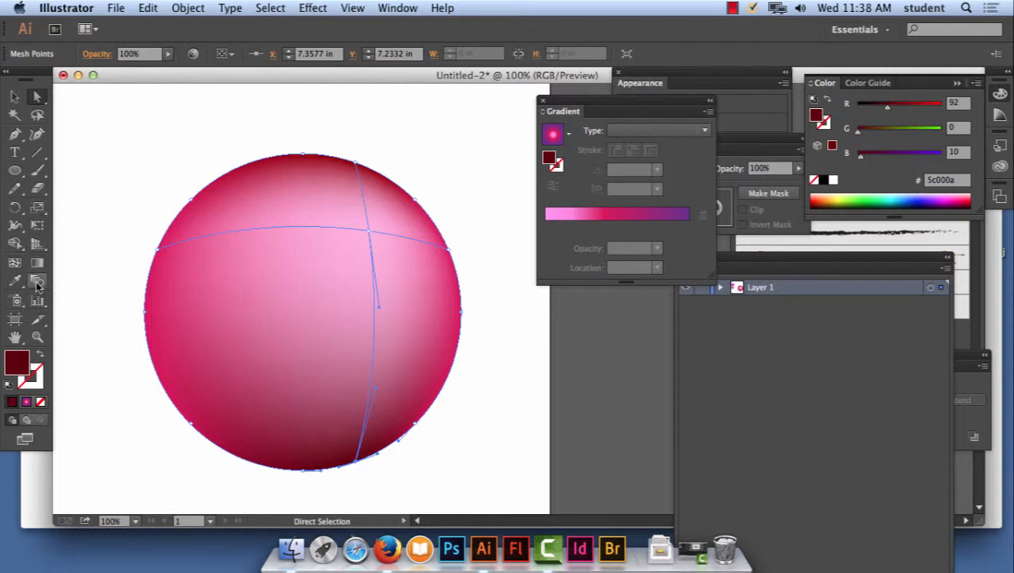
Add a 5c000a mesh point at the sphere's lower left, move it outward to about X 4.44, Y 5.72 in, and adjust the bottom-edge point below it
click(14, 262)
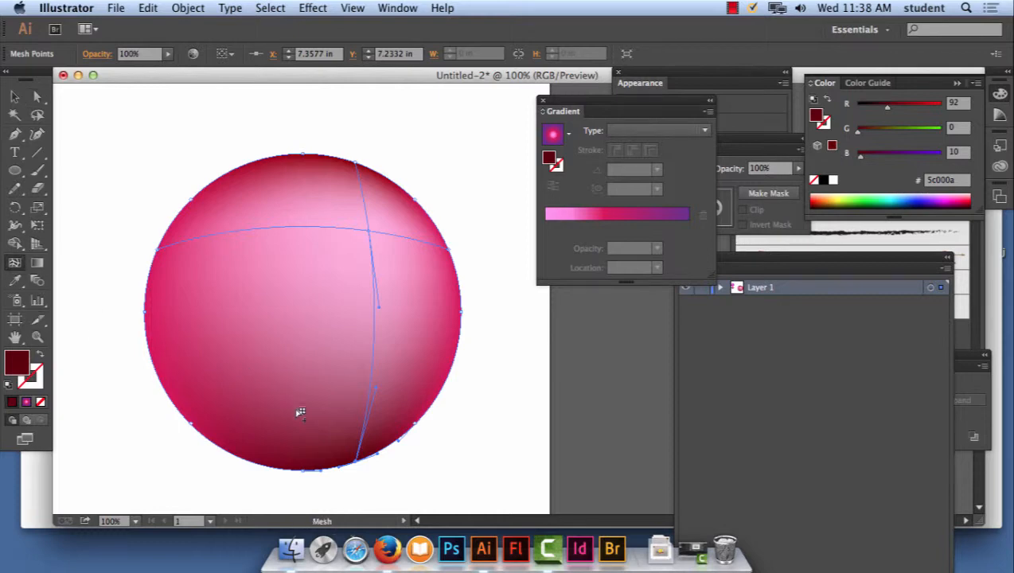
click(219, 370)
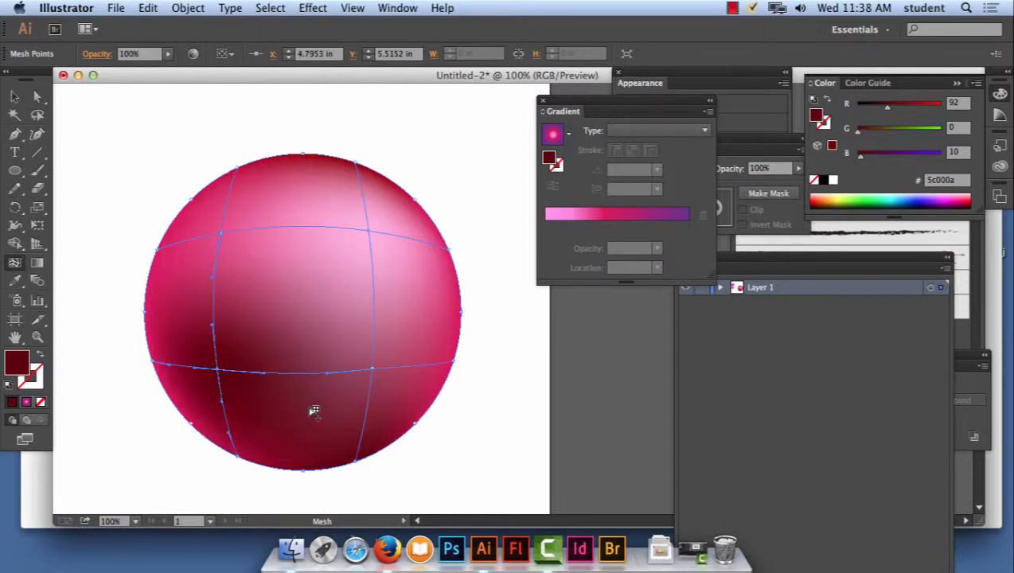
click(36, 95)
mouse_move(220, 372)
mouse_down()
mouse_move(179, 319)
mouse_move(218, 359)
mouse_move(205, 390)
mouse_move(190, 389)
mouse_move(199, 385)
mouse_up()
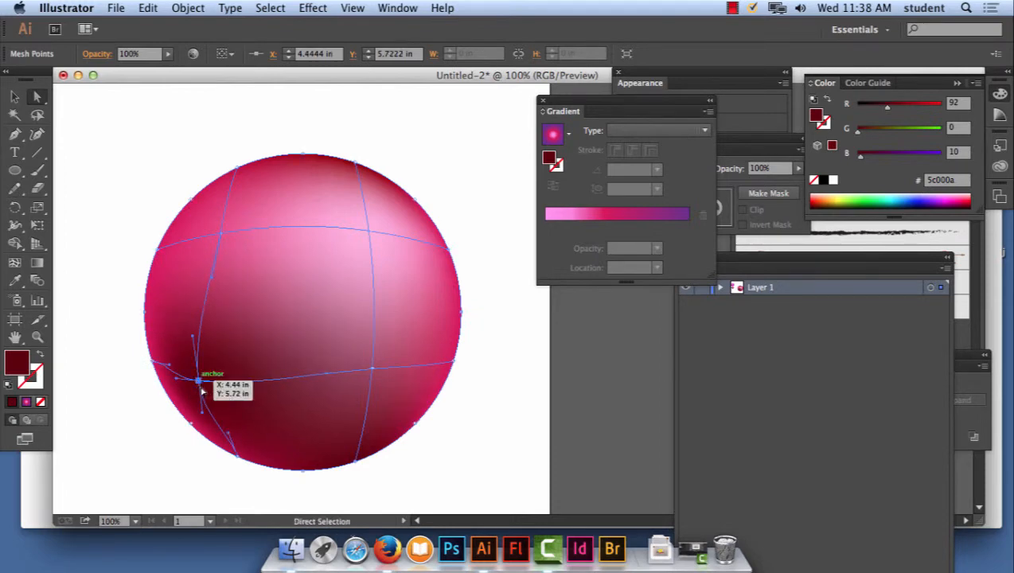
drag(238, 459, 210, 419)
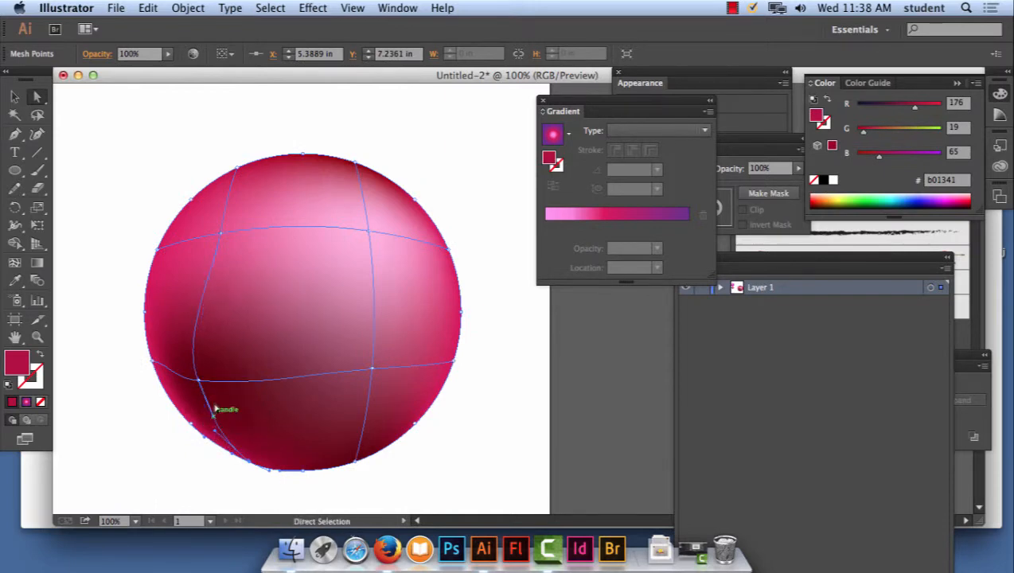
Reshape the mesh lines through the sphere's upper-left mesh point by tilting its vertical and horizontal direction handles
click(221, 234)
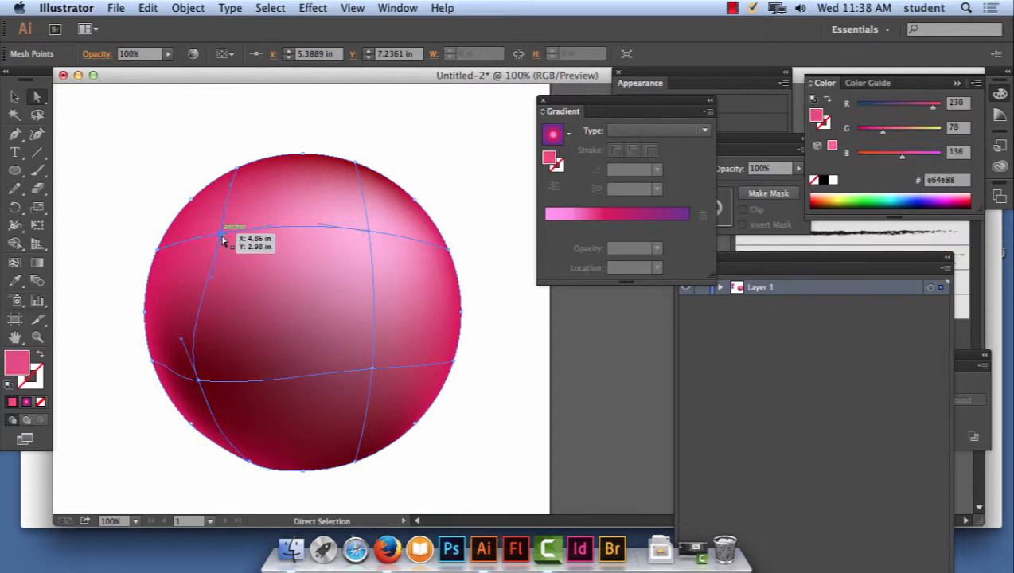
drag(212, 280, 200, 272)
drag(231, 217, 255, 193)
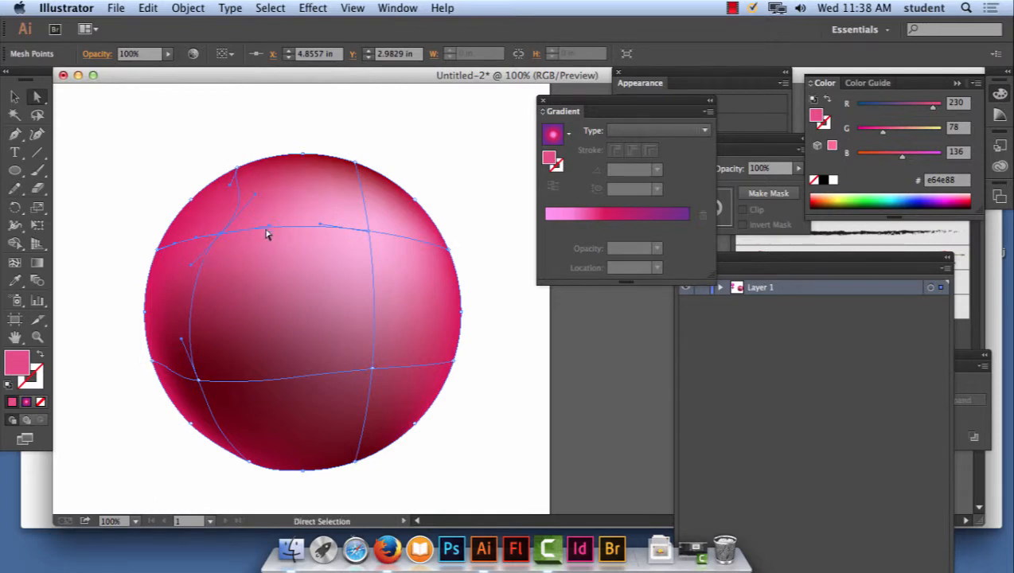
drag(270, 231, 314, 214)
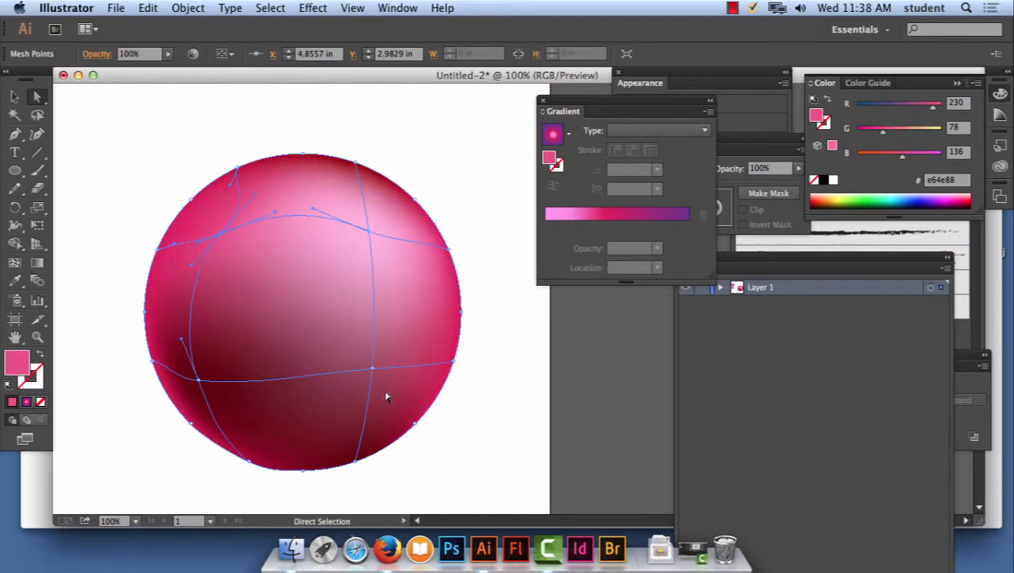
Bend the mesh line at the lower-right mesh point downward and move the pink highlight point to about X 7.86, Y 3.35 in
click(371, 368)
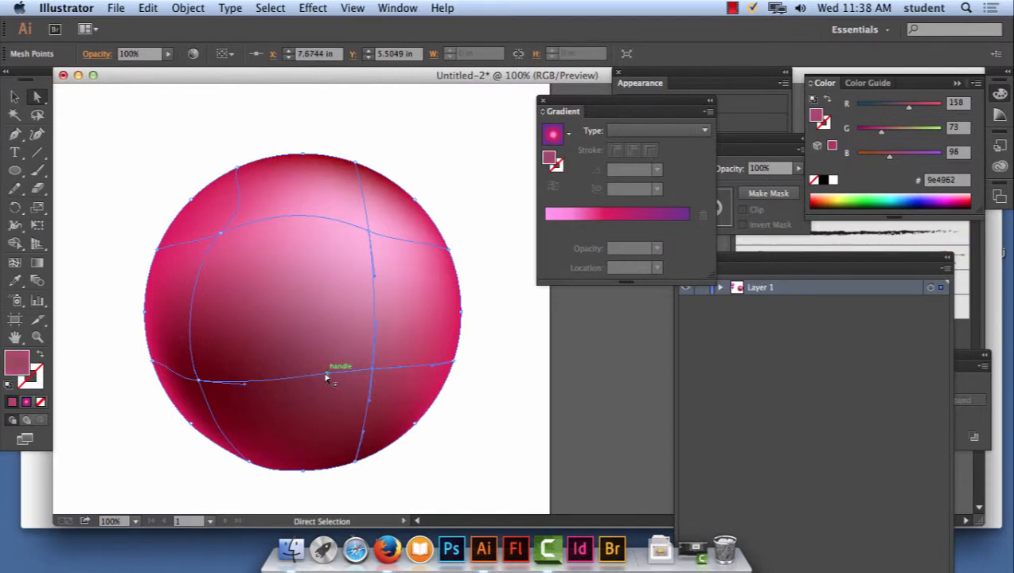
drag(326, 373, 325, 389)
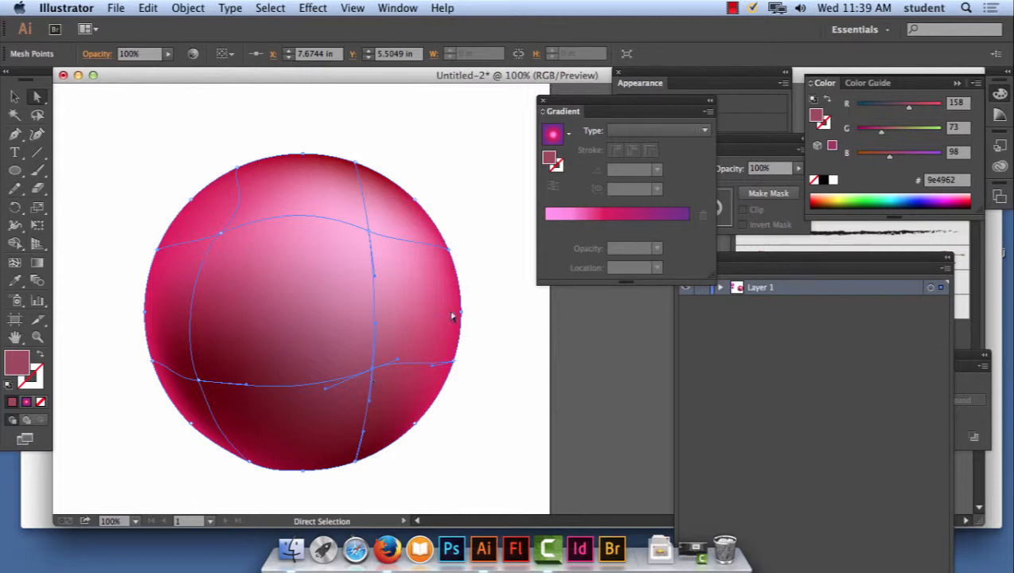
drag(368, 236, 382, 253)
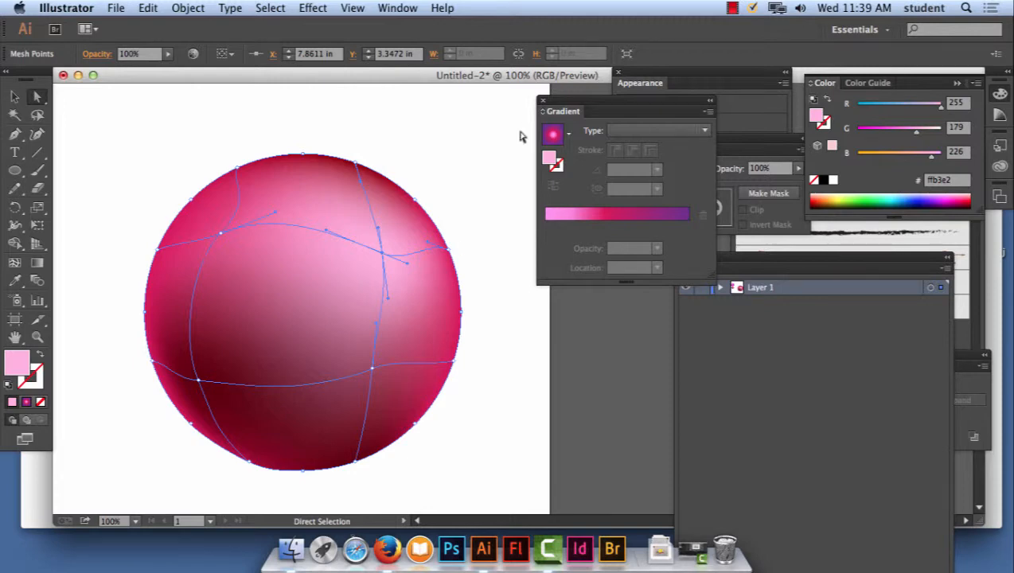
click(493, 175)
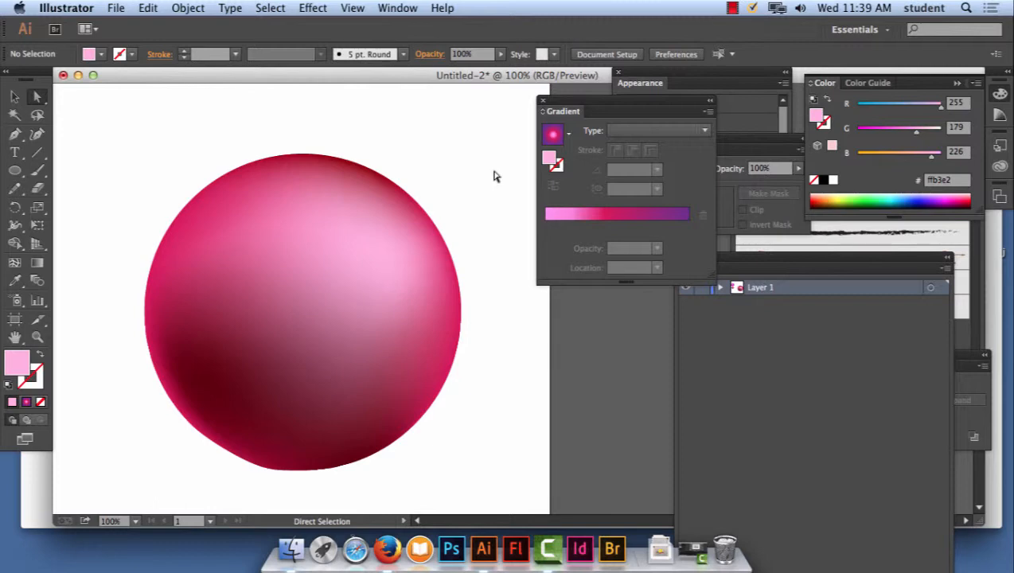
Arrange all three spheres on the artboard, with the gradient sphere above the blended one and the mesh sphere to their right
key(super+minus)
key(super+minus)
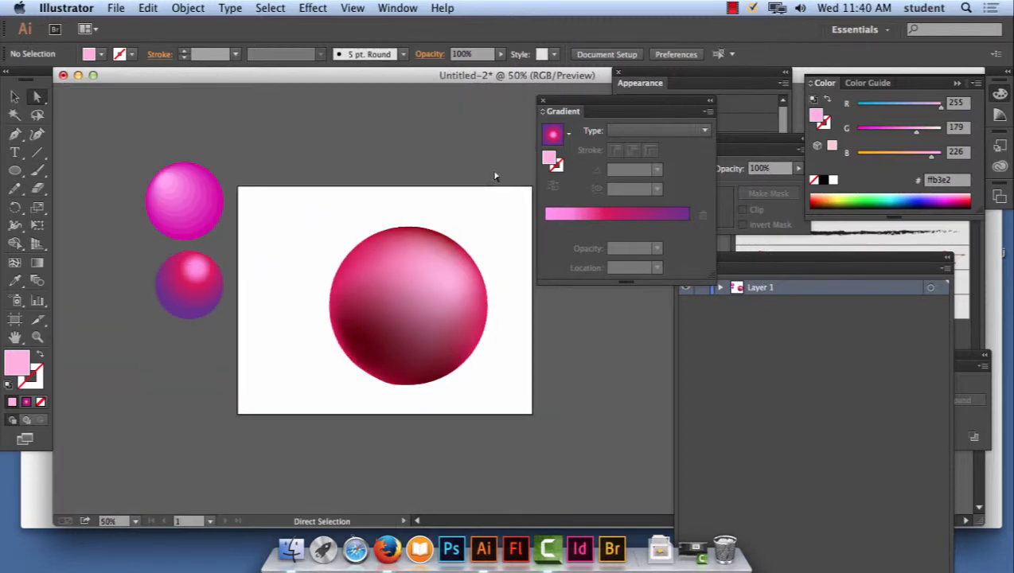
click(14, 96)
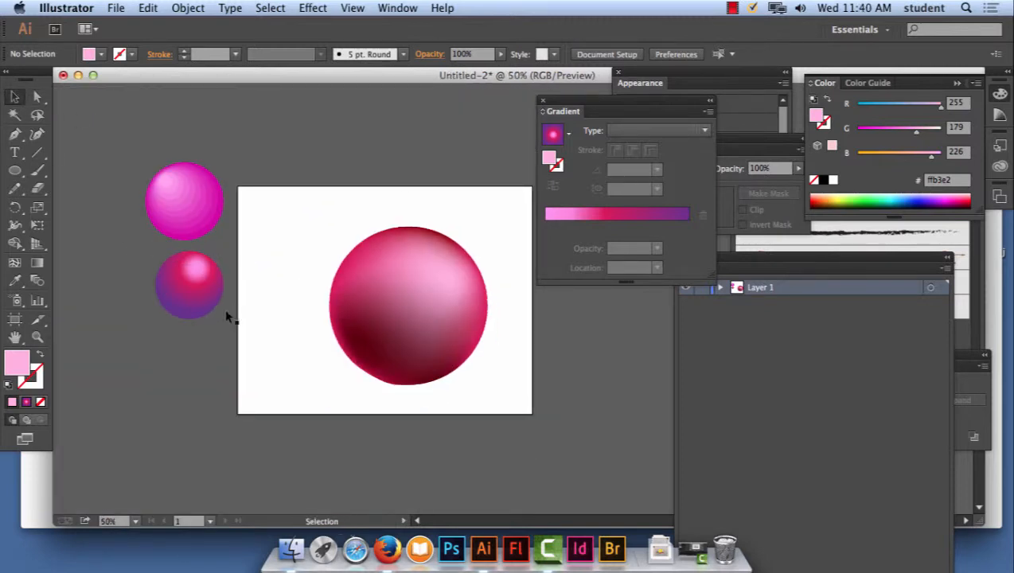
drag(208, 294, 299, 239)
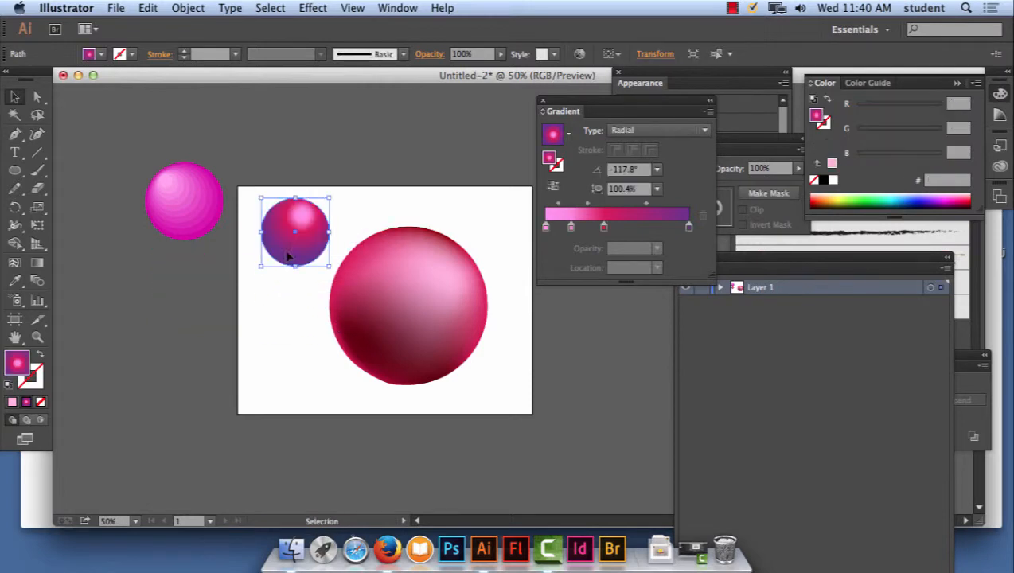
drag(194, 204, 289, 350)
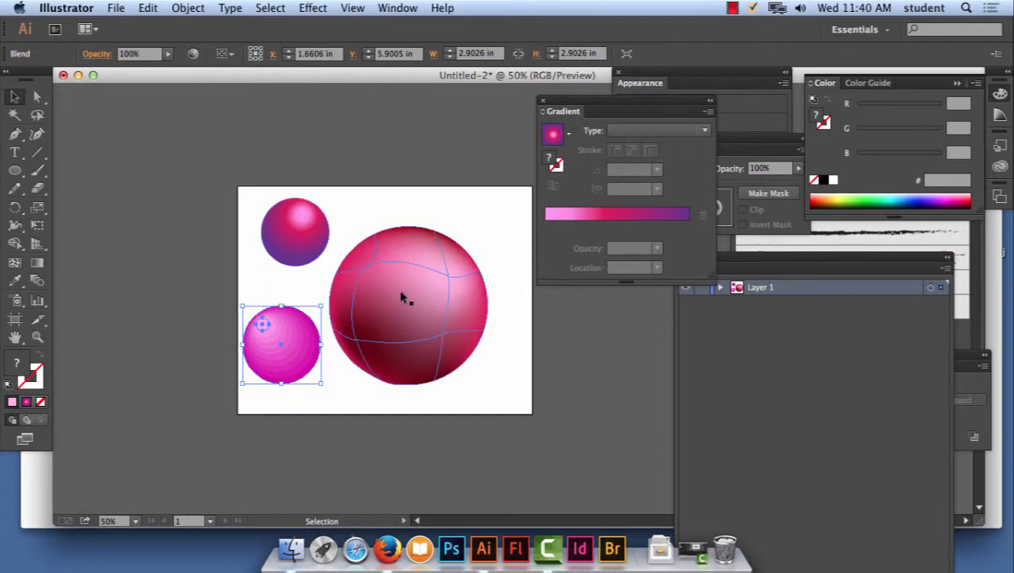
drag(413, 301, 457, 272)
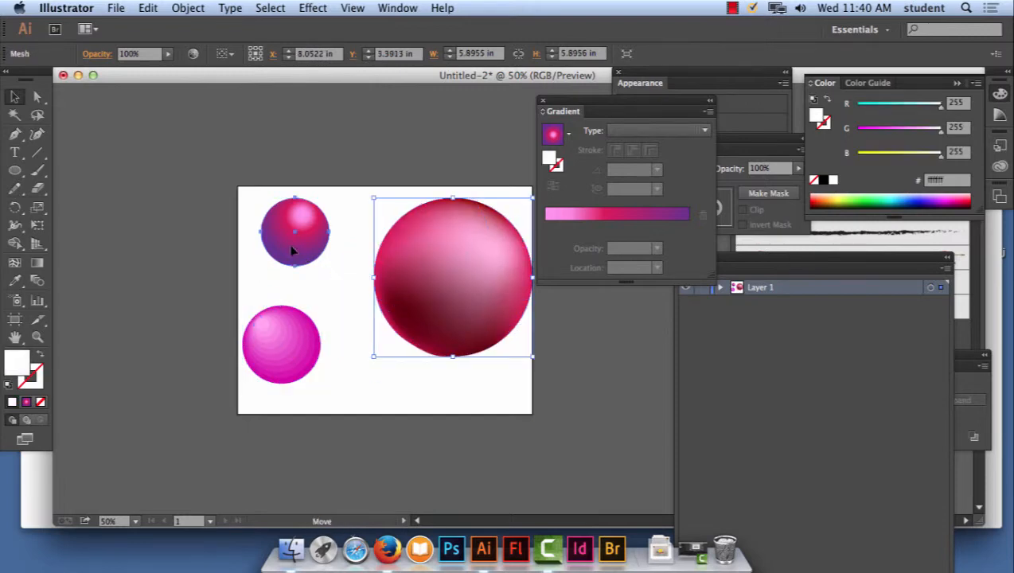
drag(292, 251, 317, 286)
click(312, 196)
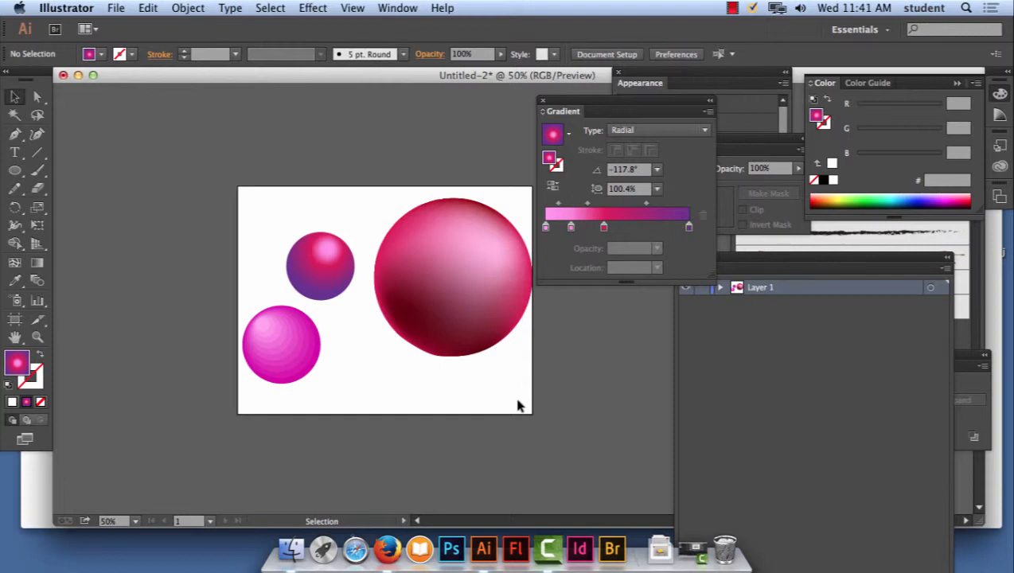
click(731, 8)
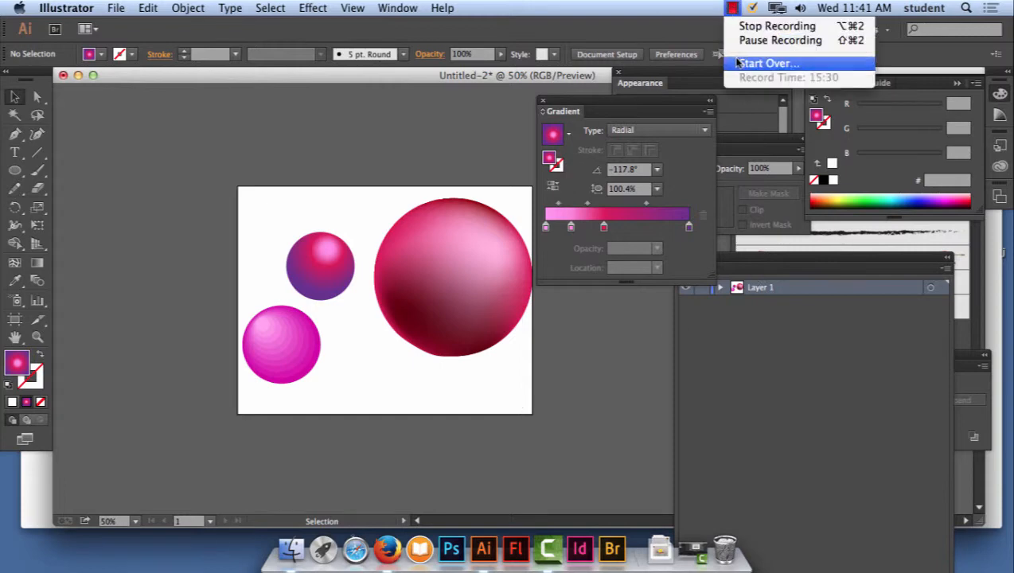
click(780, 40)
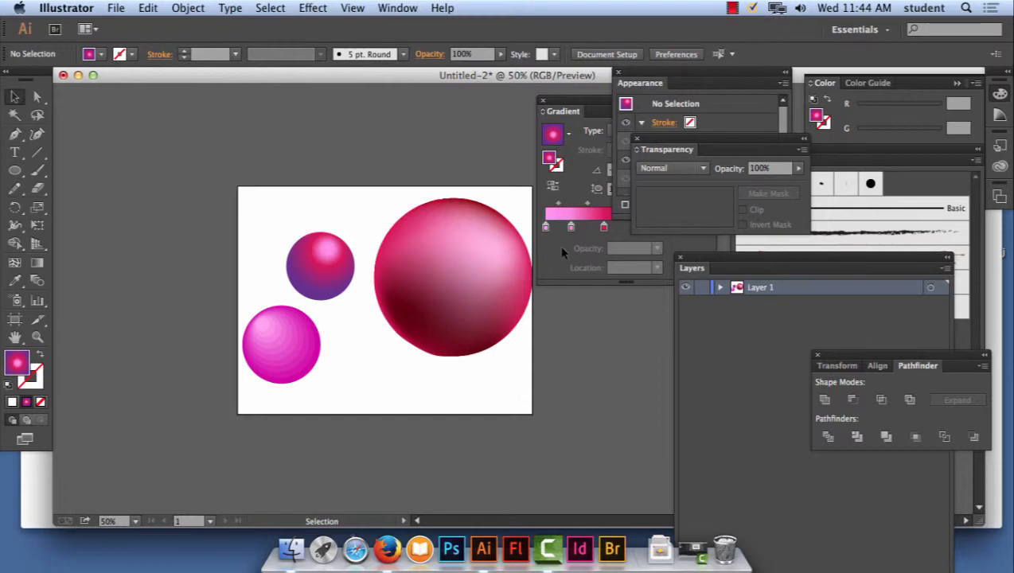
Create a new one-artboard Letter document, 11 by 8.5 in landscape, in RGB colour mode
click(118, 8)
click(131, 24)
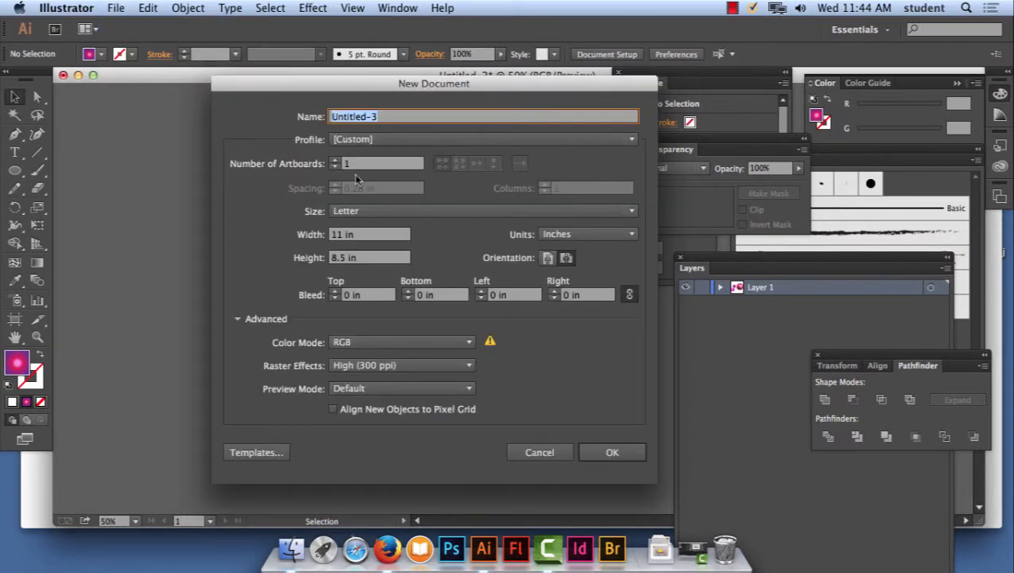
click(610, 452)
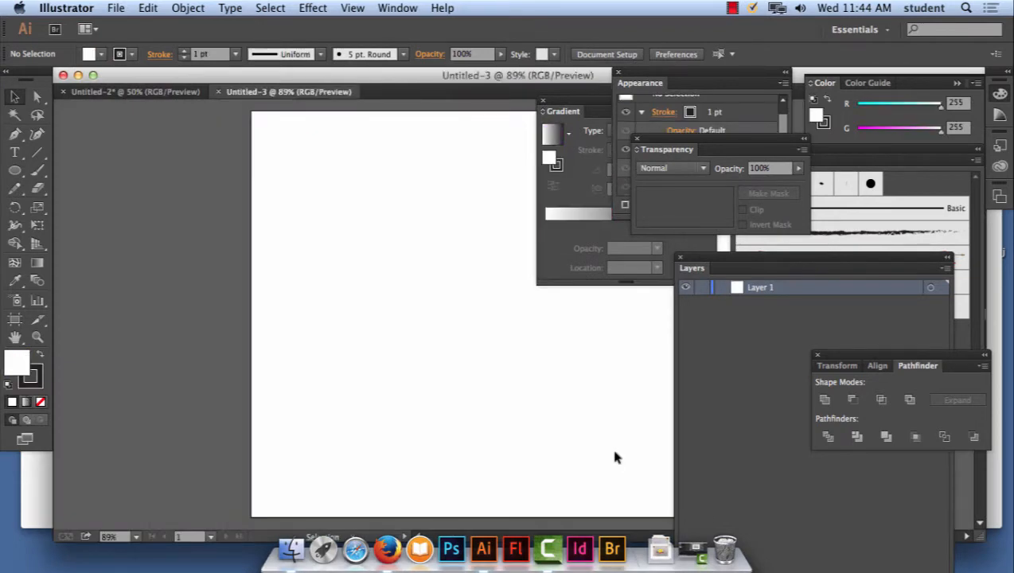
drag(466, 276, 320, 266)
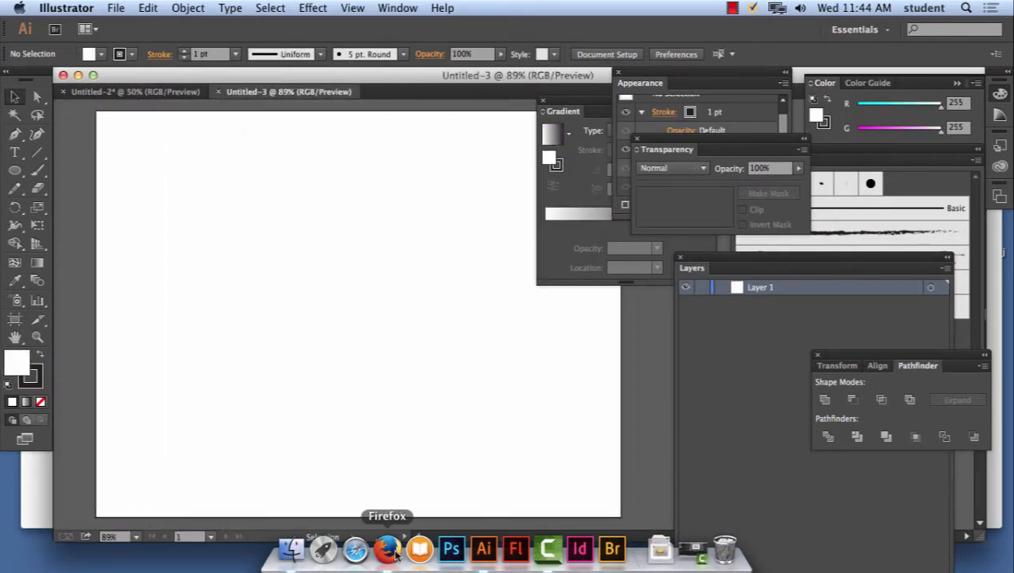
Switch to Firefox, search Google Images for apple, and narrow the results to green apples
click(390, 550)
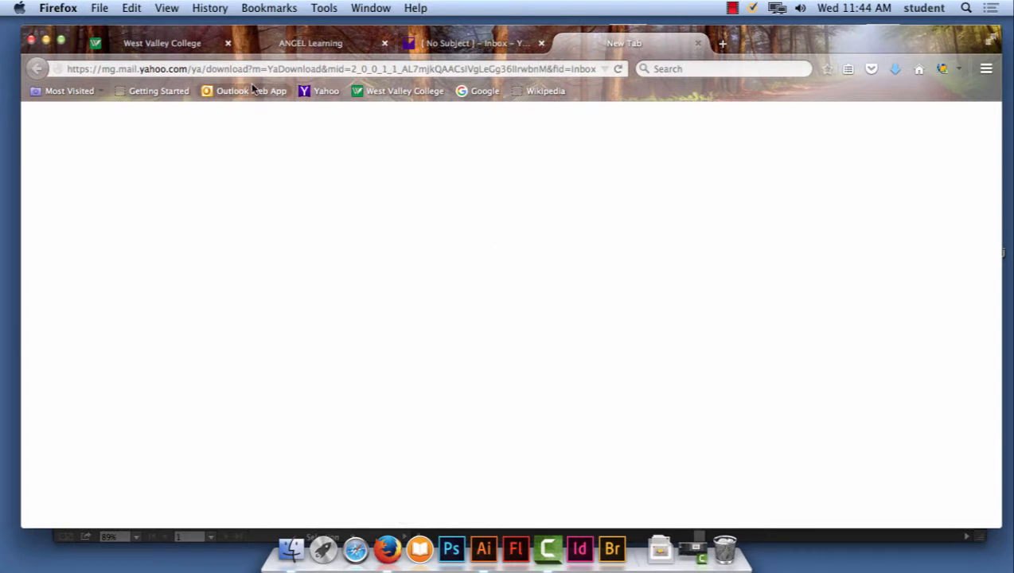
click(483, 92)
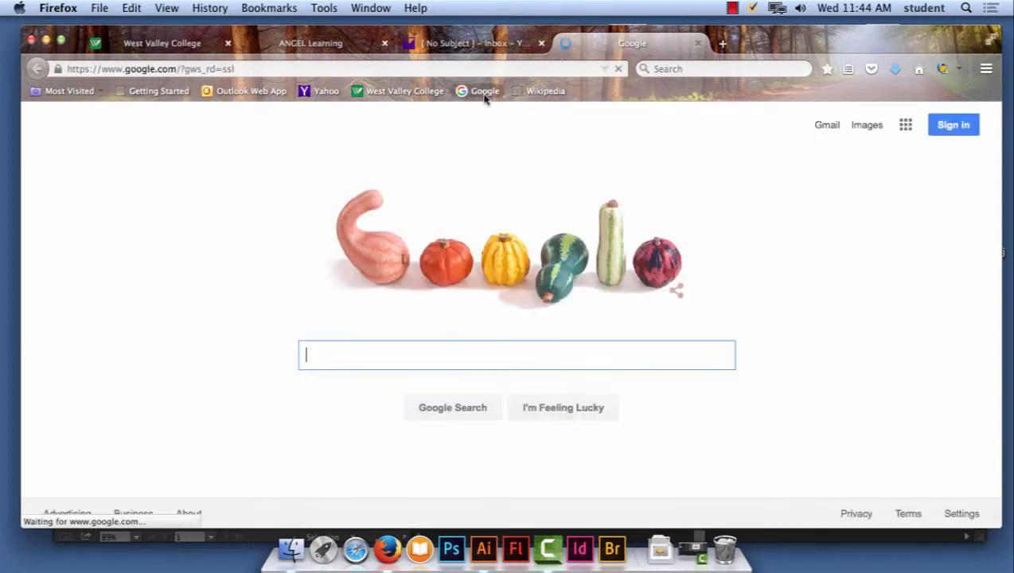
click(870, 148)
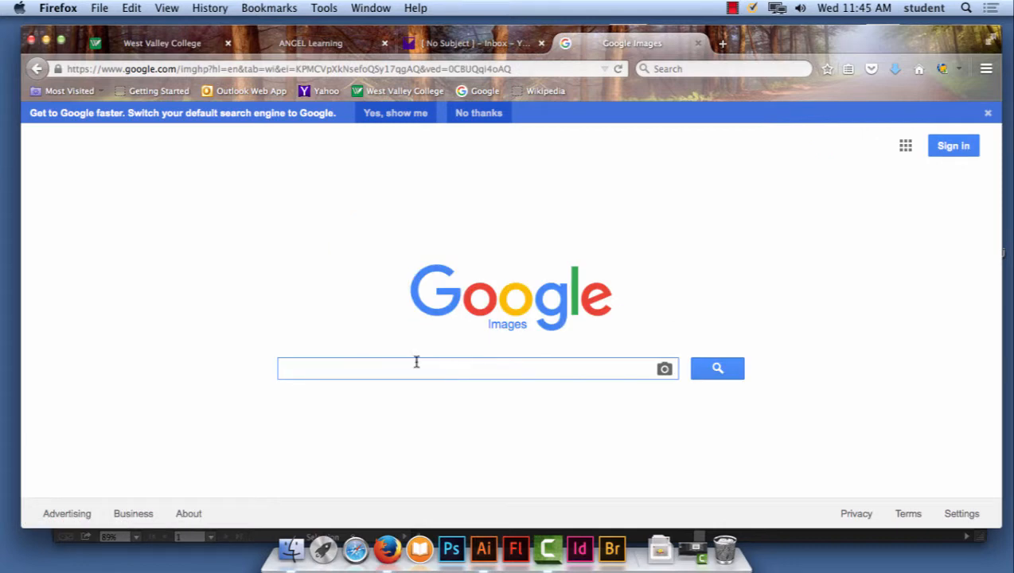
text(apple)
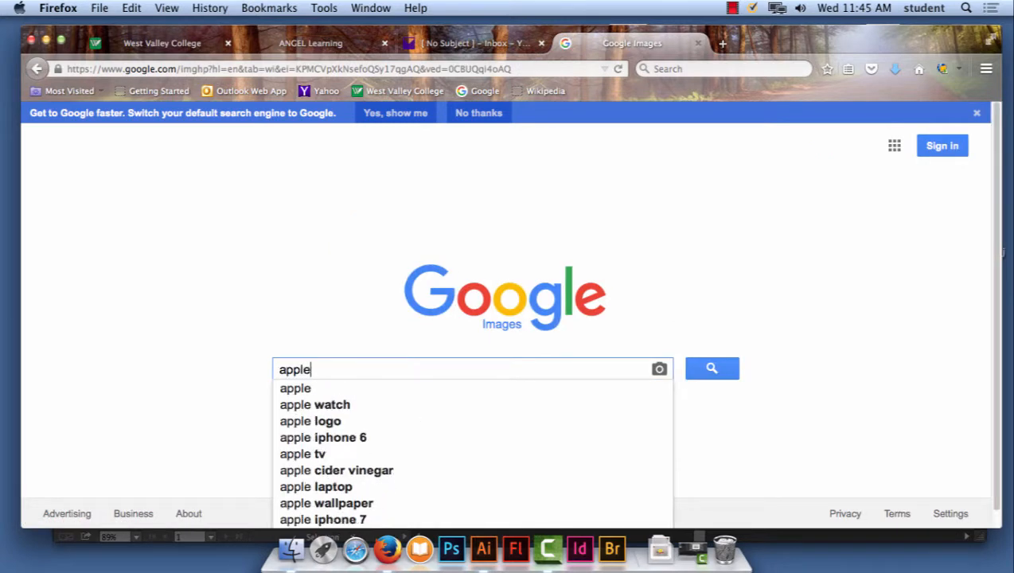
click(690, 370)
click(714, 368)
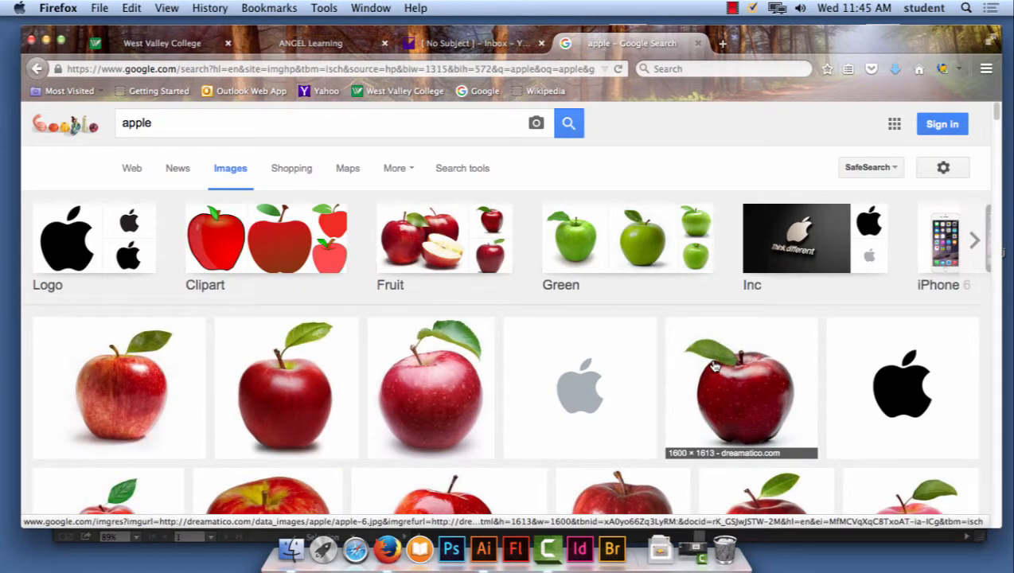
click(644, 234)
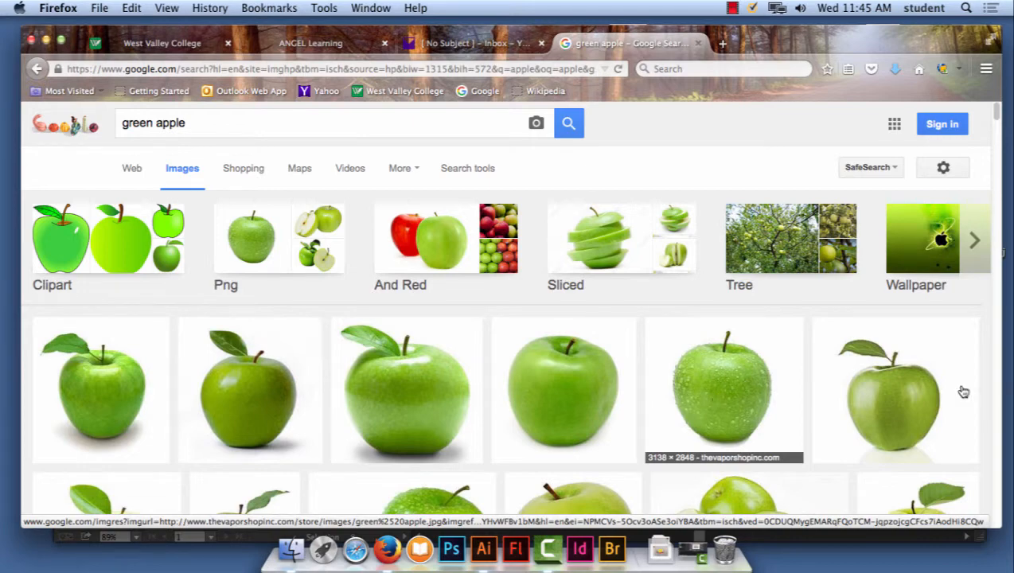
Copy the full preview of the leafy green-apple-hd.jpg apple from the image results and paste it into the blank Illustrator document
click(885, 397)
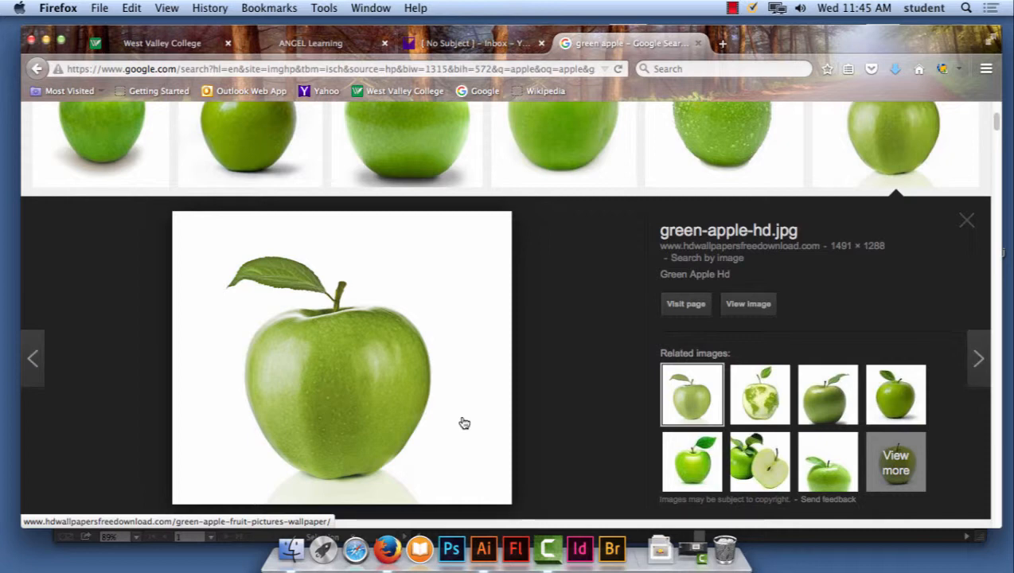
right_click(374, 320)
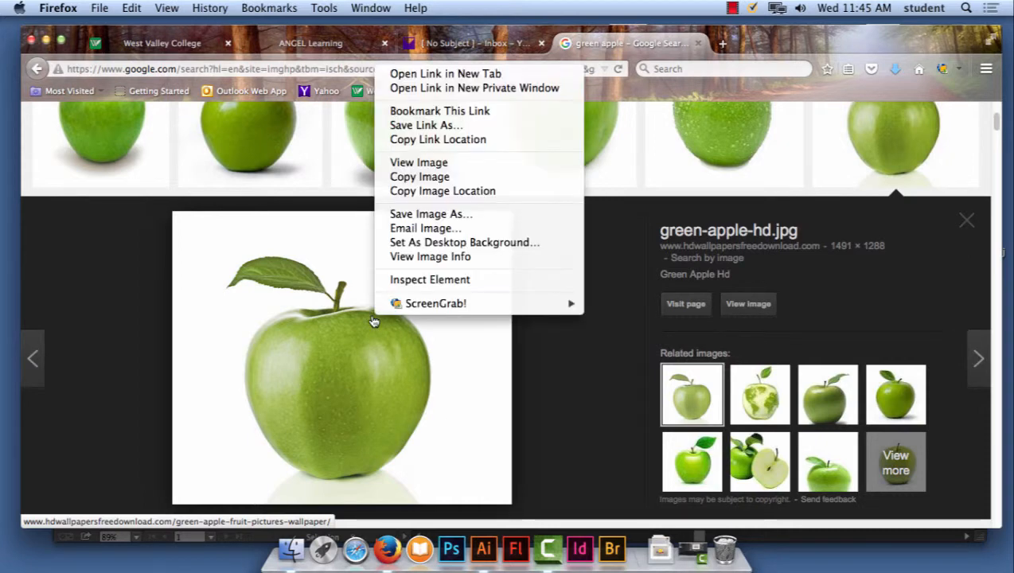
click(436, 176)
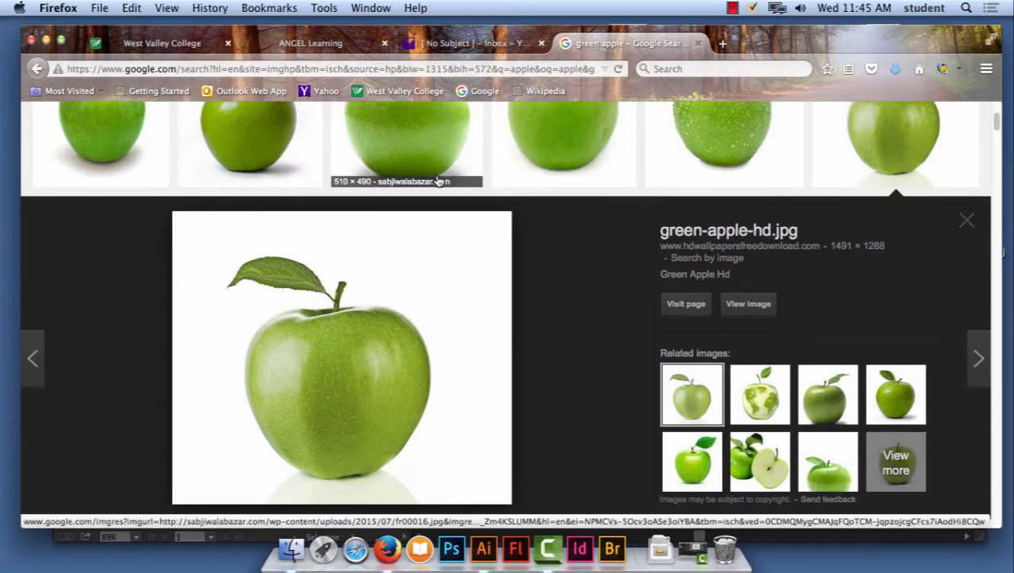
click(483, 547)
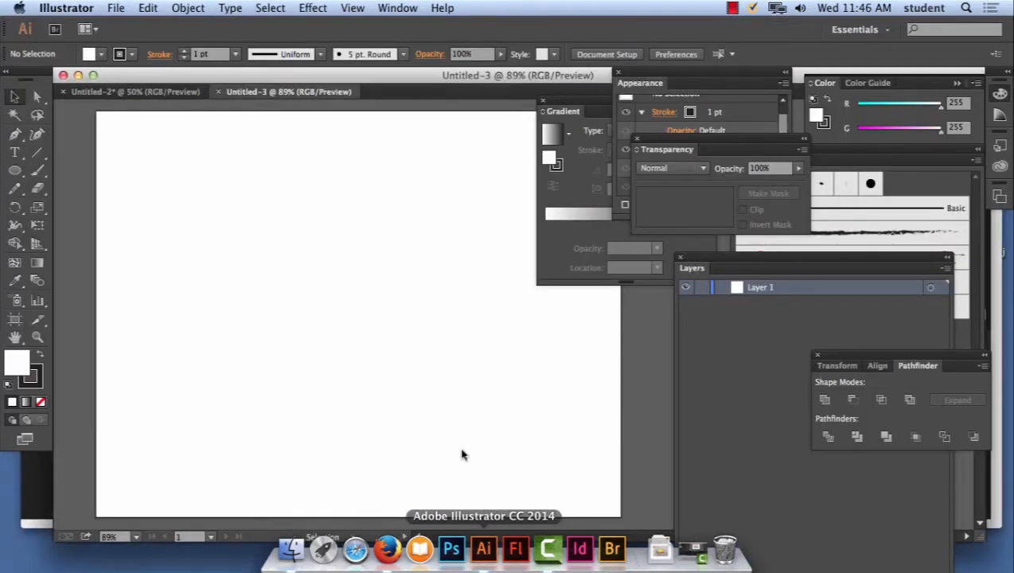
click(150, 8)
click(163, 92)
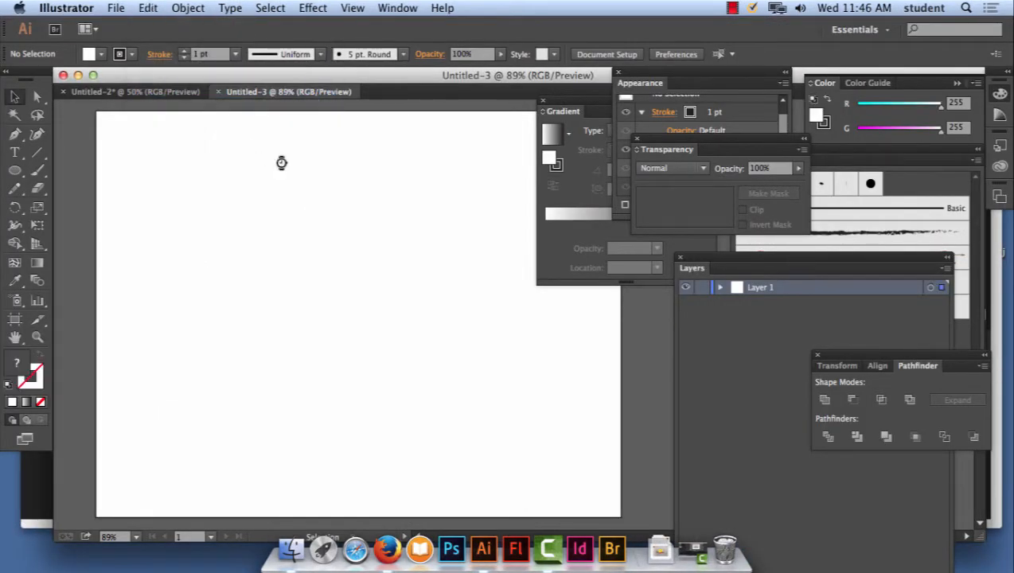
Scale the pasted apple photo down proportionally and position it over the artboard so the whole apple and leaf fit inside
key(super+minus)
key(super+minus)
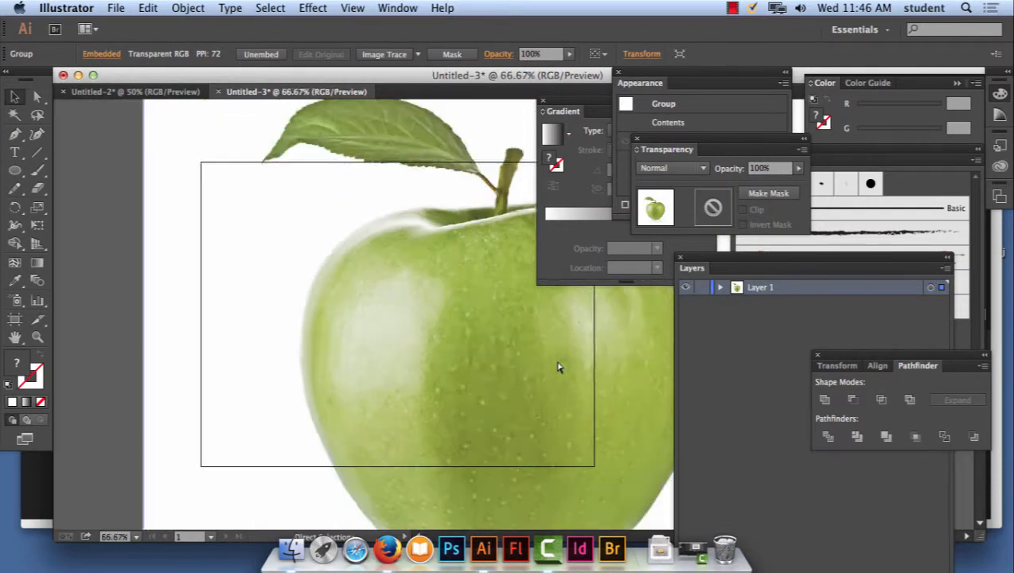
drag(541, 353, 405, 398)
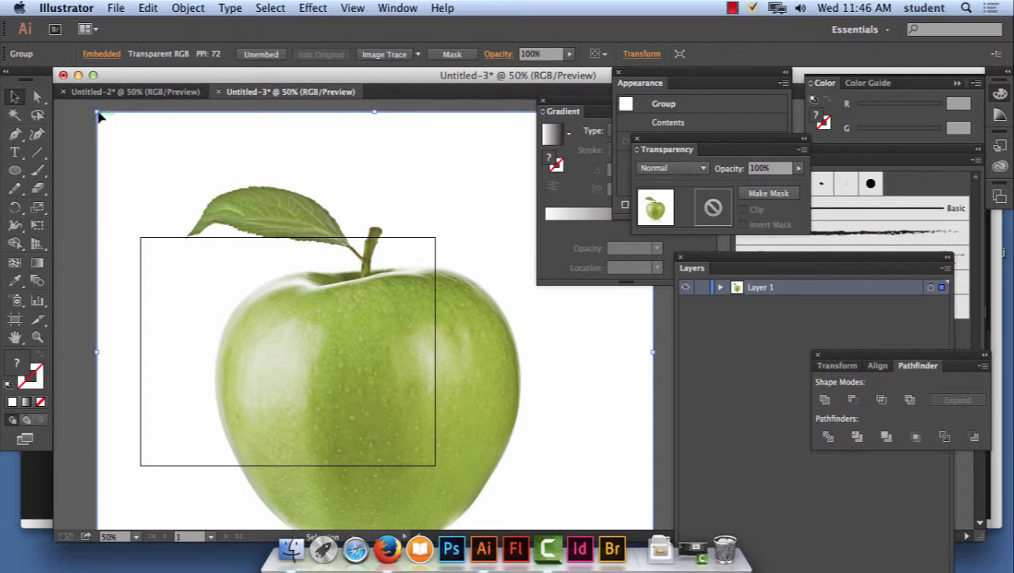
drag(96, 112, 318, 302)
drag(502, 407, 342, 332)
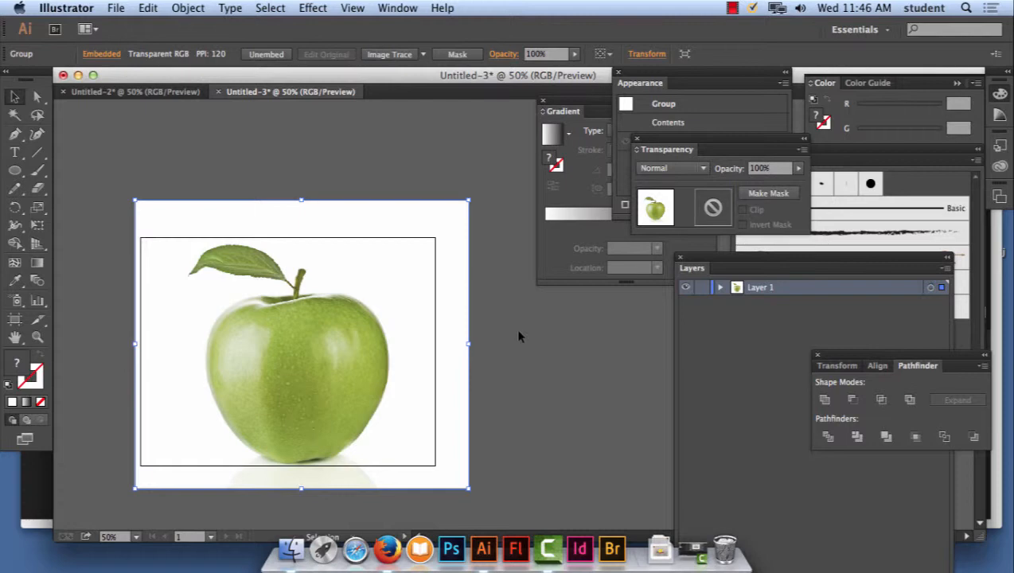
click(729, 7)
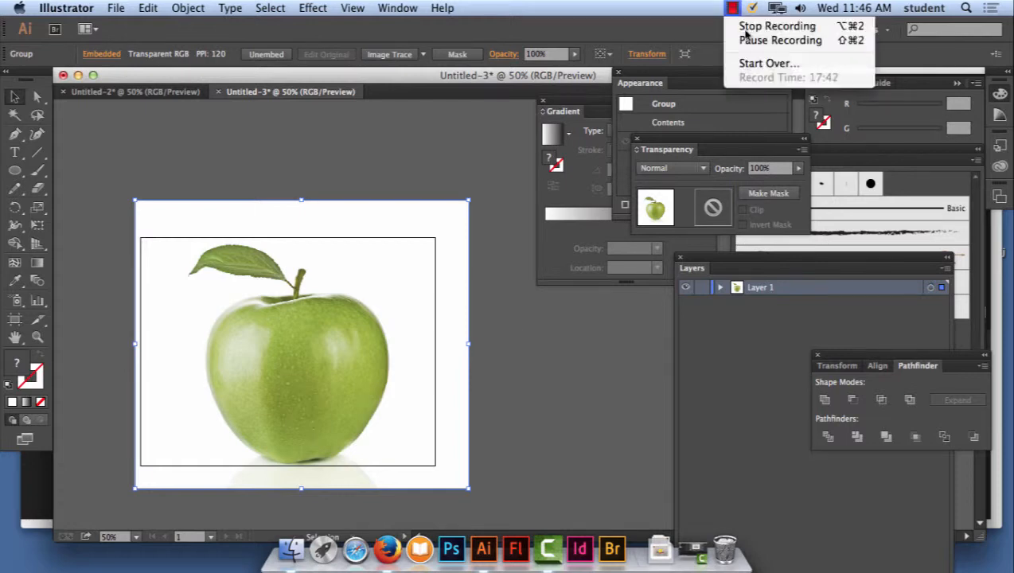
click(746, 36)
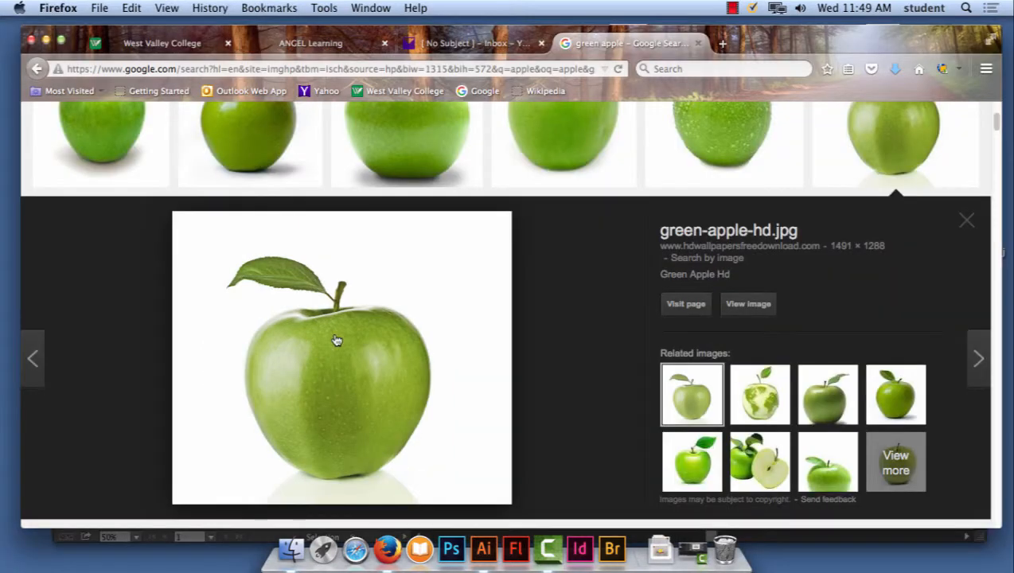
Save the enlarged green apple image from Firefox to the Desktop as green-apple-hd.jpg
right_click(337, 341)
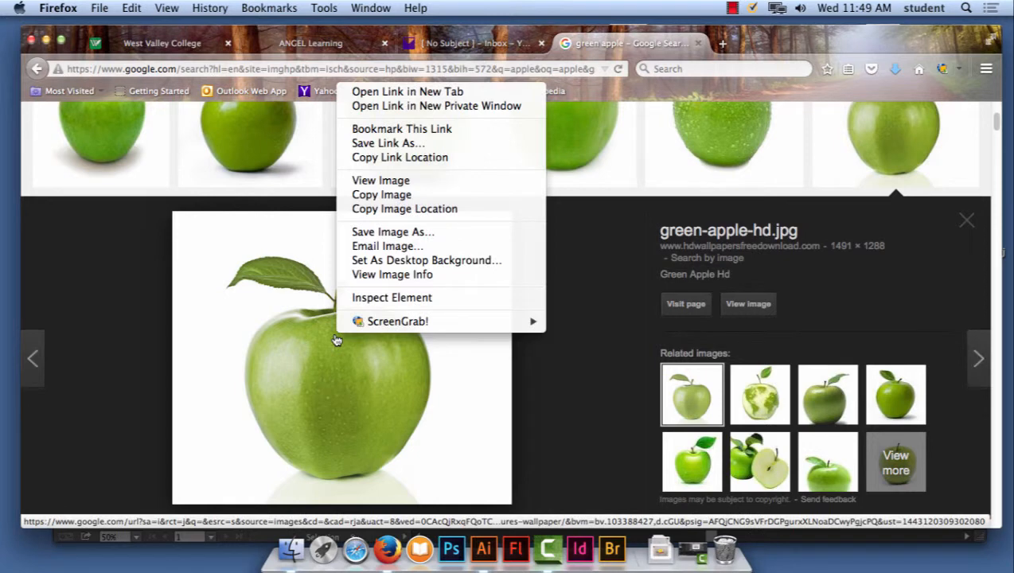
click(398, 237)
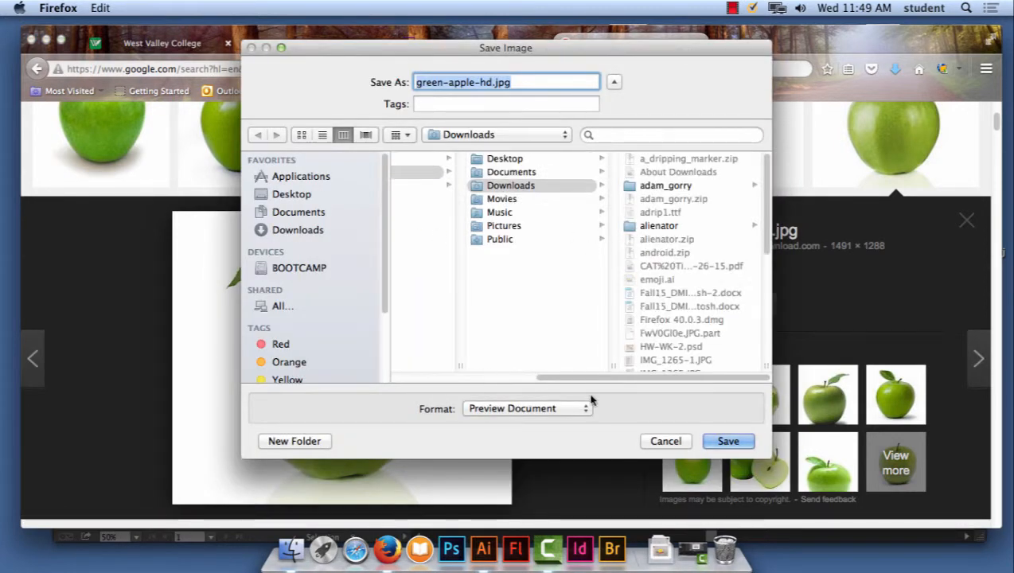
drag(597, 378, 332, 373)
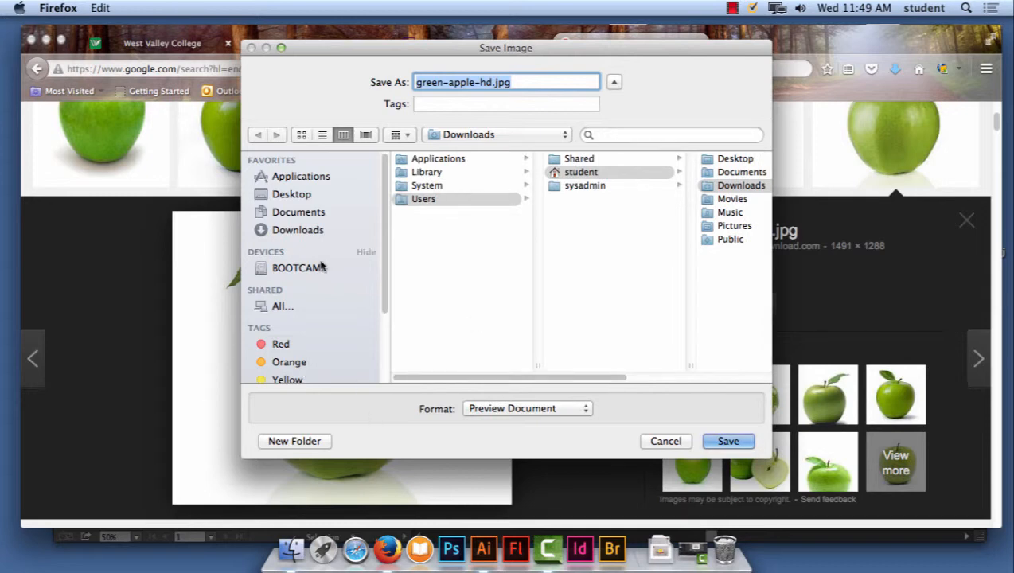
click(299, 194)
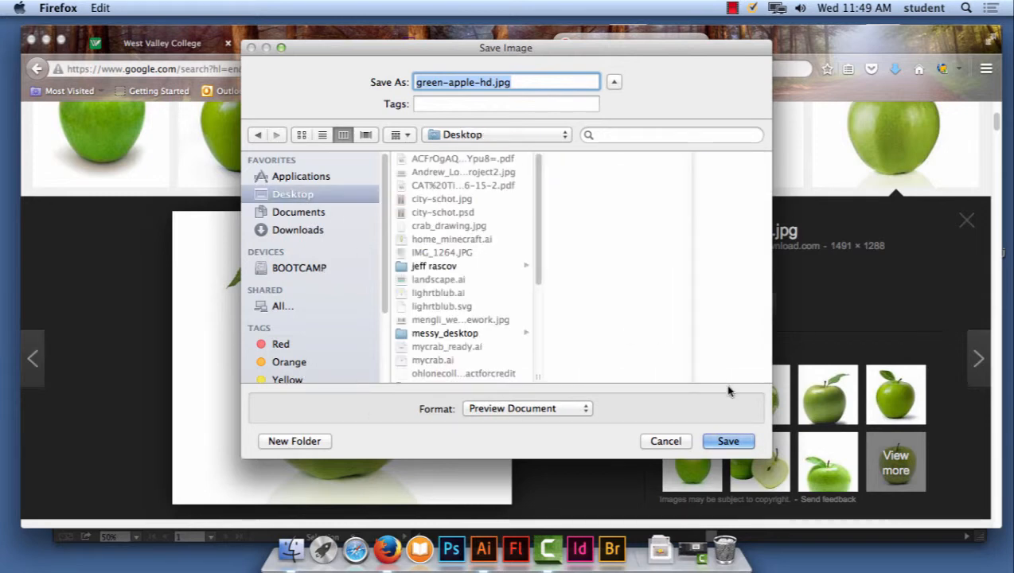
click(727, 440)
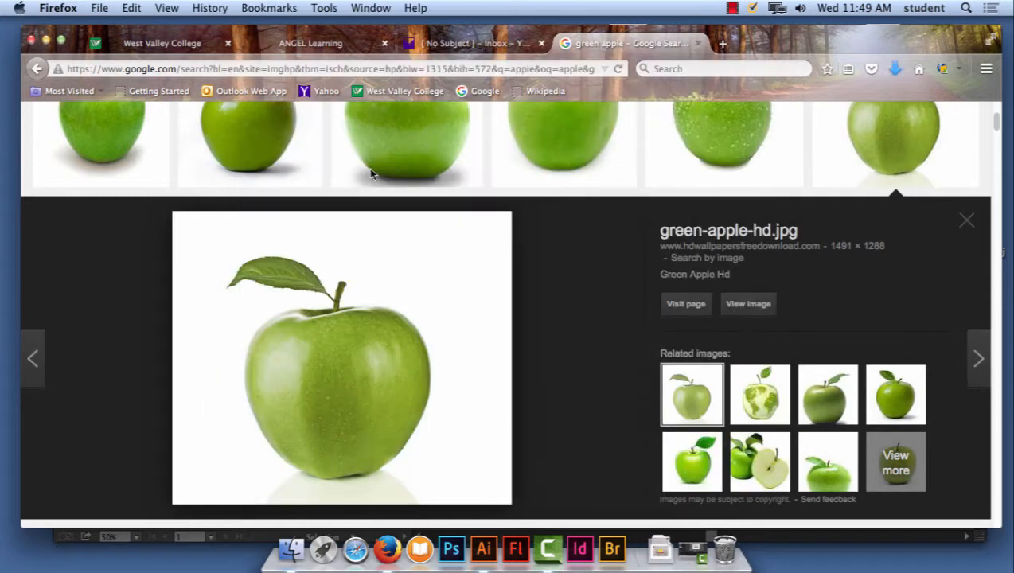
Open the Adobe Color site at color.adobe.com in the current browser tab
click(244, 68)
text(col)
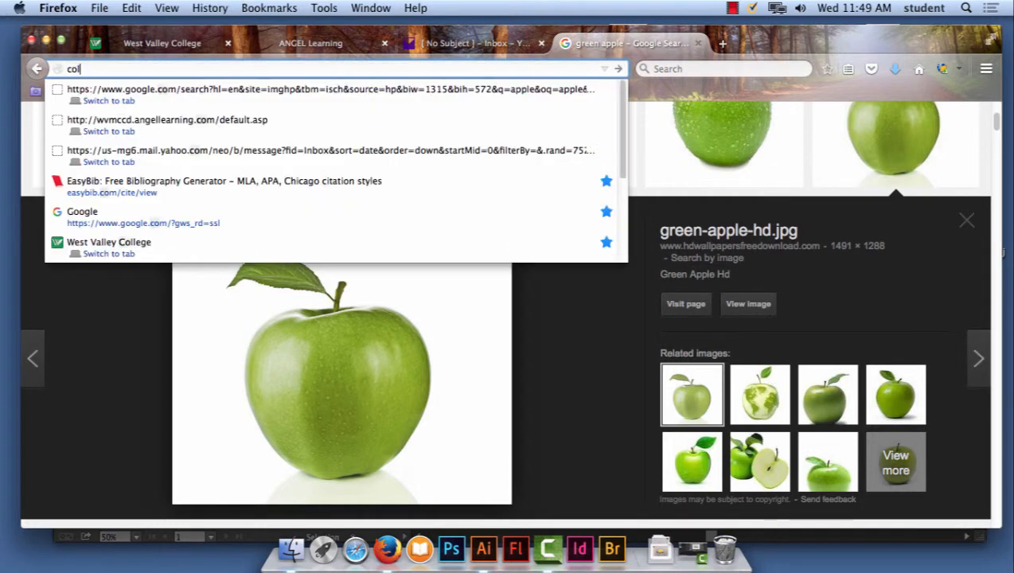
text(or)
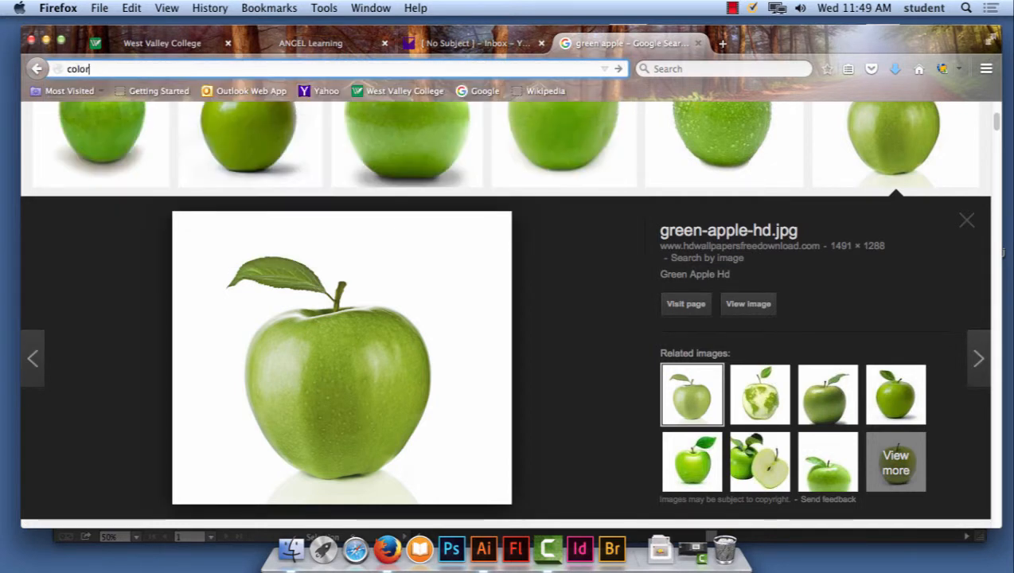
text(.adobe.co)
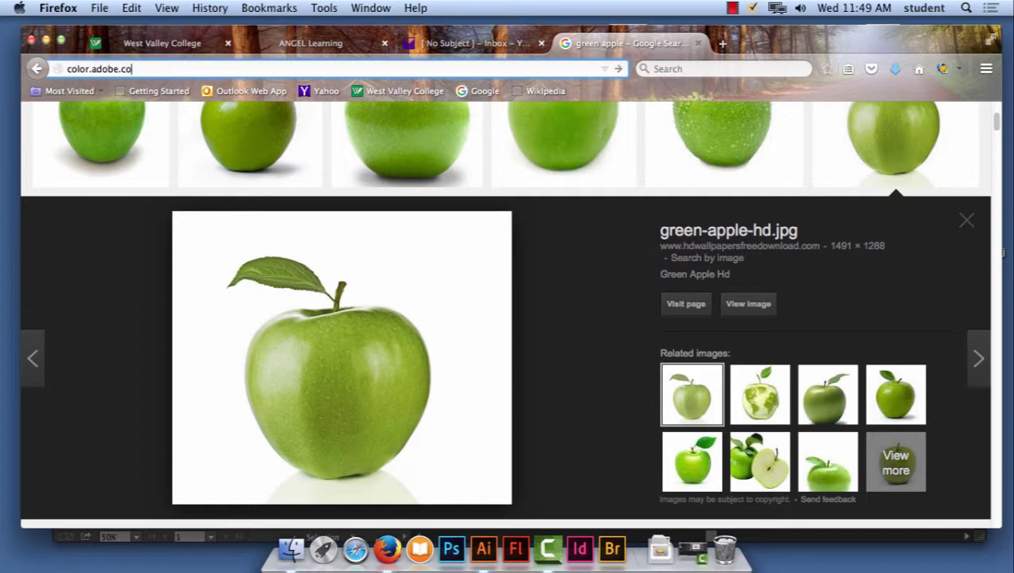
text(m)
key(Return)
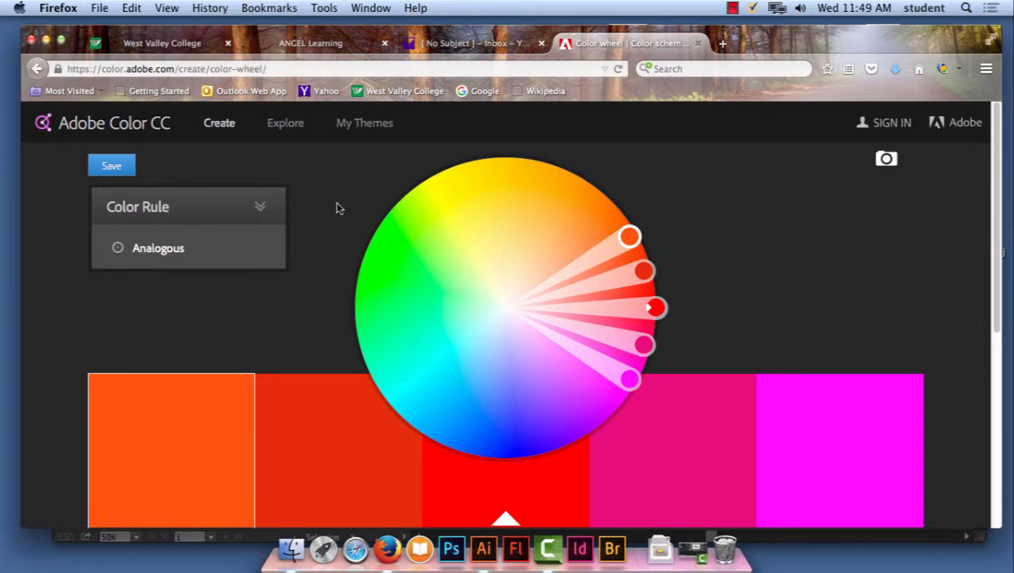
Create a colour theme from an image, using green-apple-hd.jpg on the Desktop
scroll(337, 208, down, 5)
scroll(337, 210, down, 1)
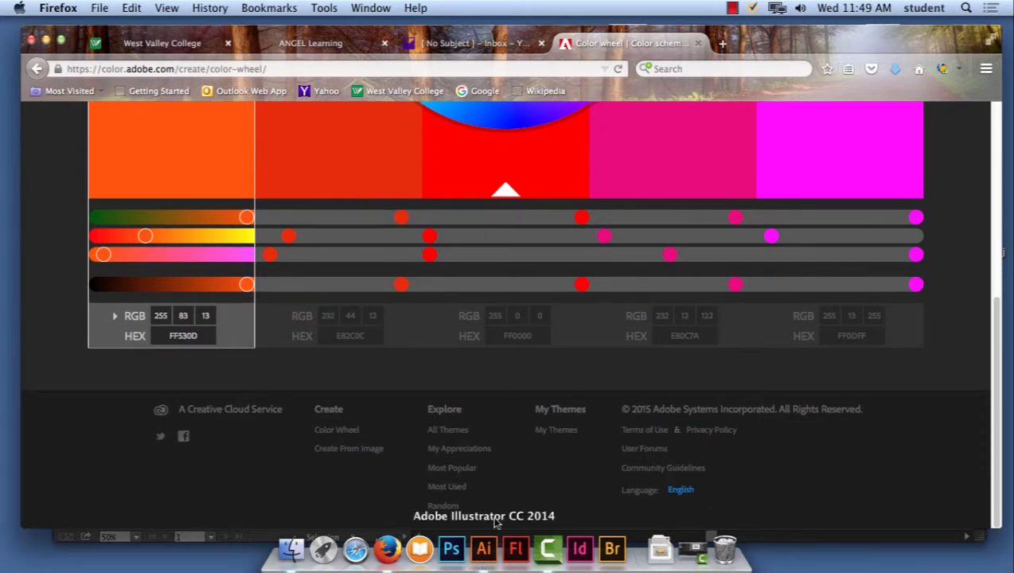
click(354, 451)
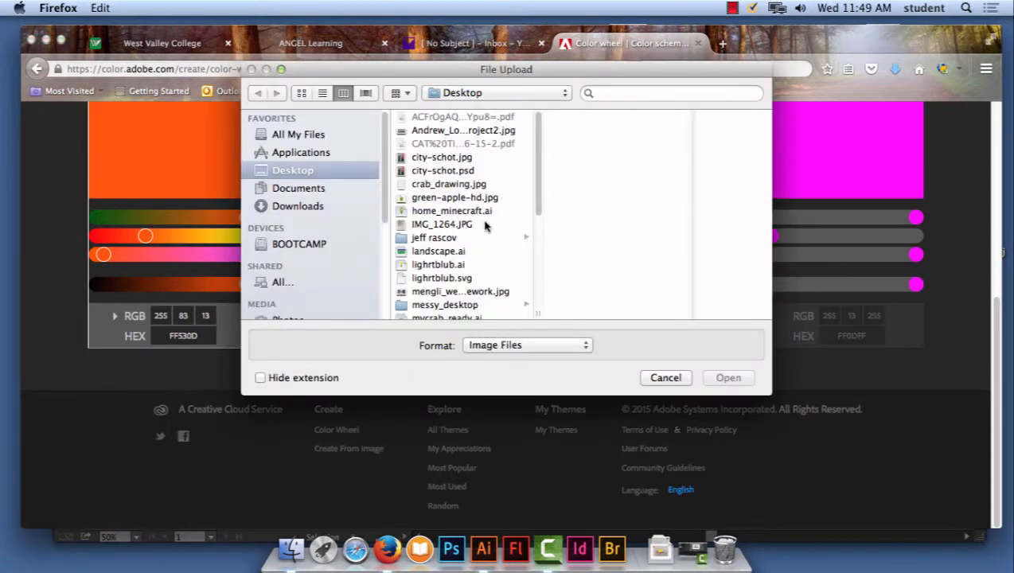
click(482, 197)
click(743, 378)
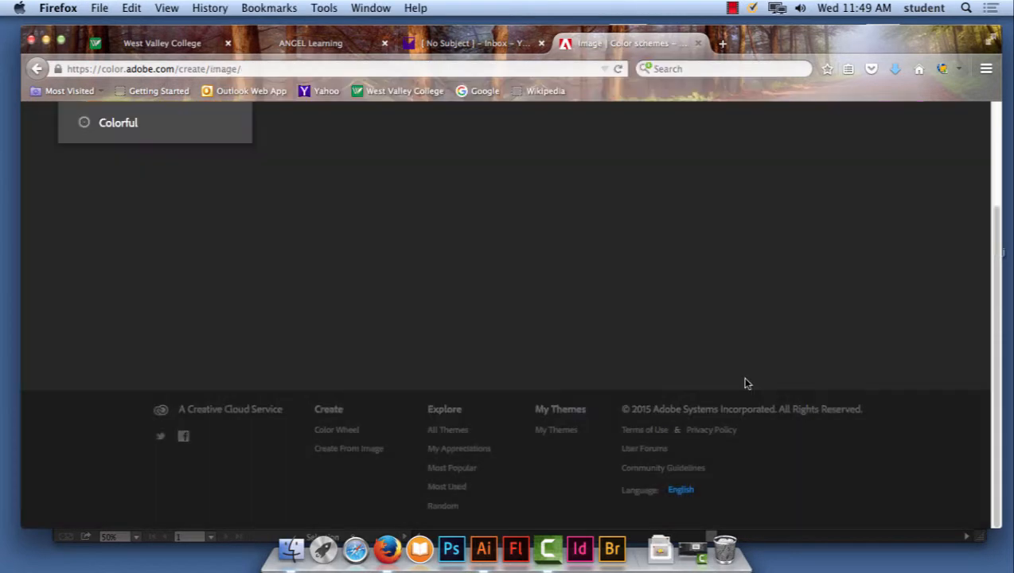
scroll(697, 367, down, 3)
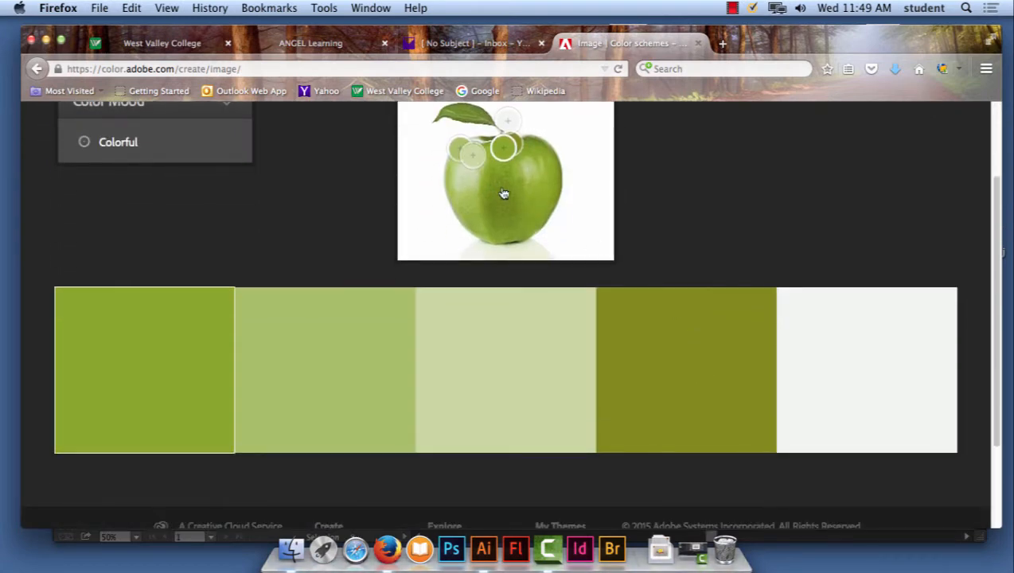
Reposition the colour sampling markers on the apple to pick light and dark greens from its centre, highlights and top
drag(499, 152, 503, 213)
drag(473, 162, 528, 176)
mouse_move(513, 120)
mouse_down()
mouse_move(529, 154)
mouse_move(510, 140)
mouse_up()
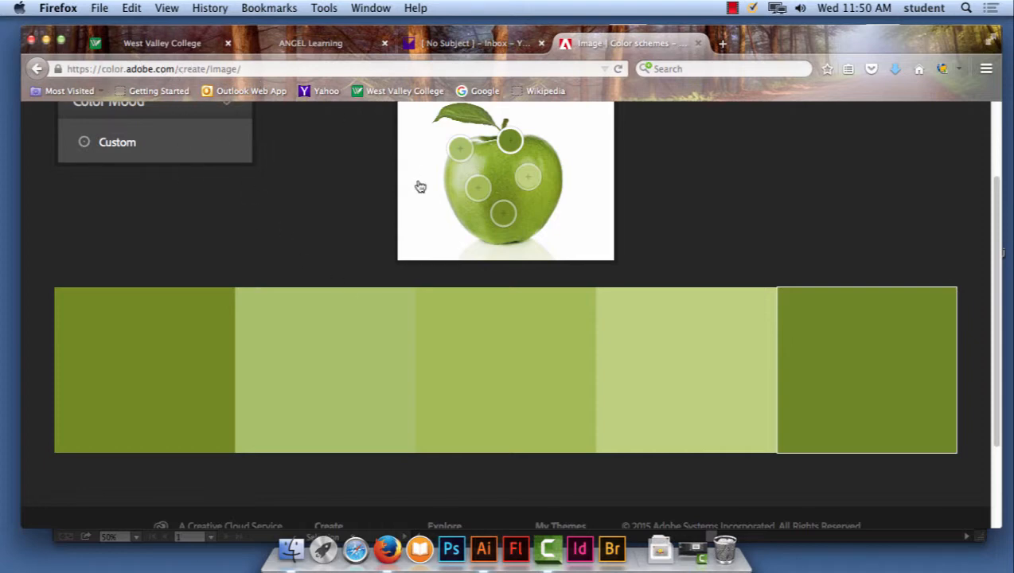
Hide Firefox and return to the Illustrator document with the apple photo
click(94, 9)
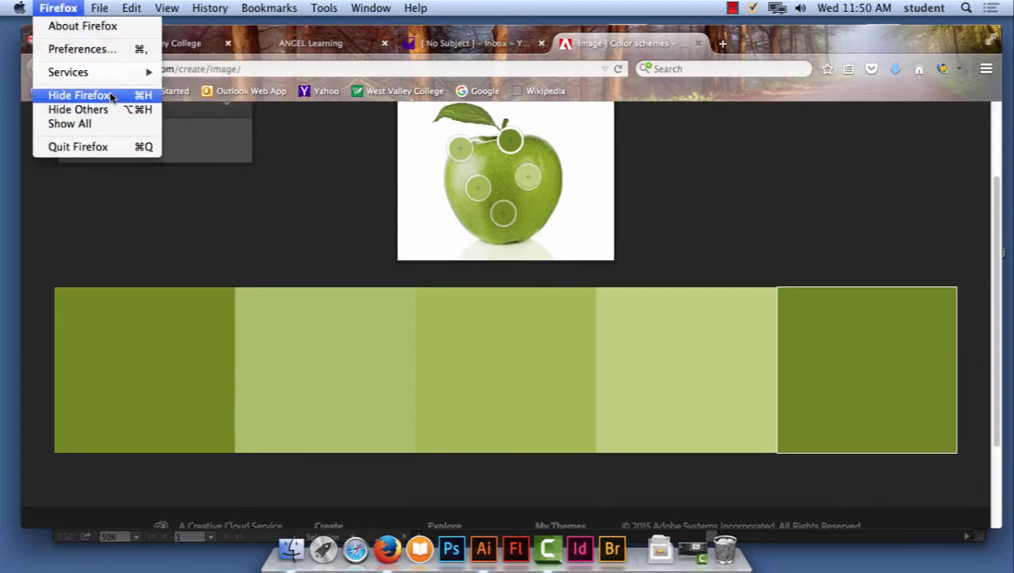
click(844, 311)
click(480, 77)
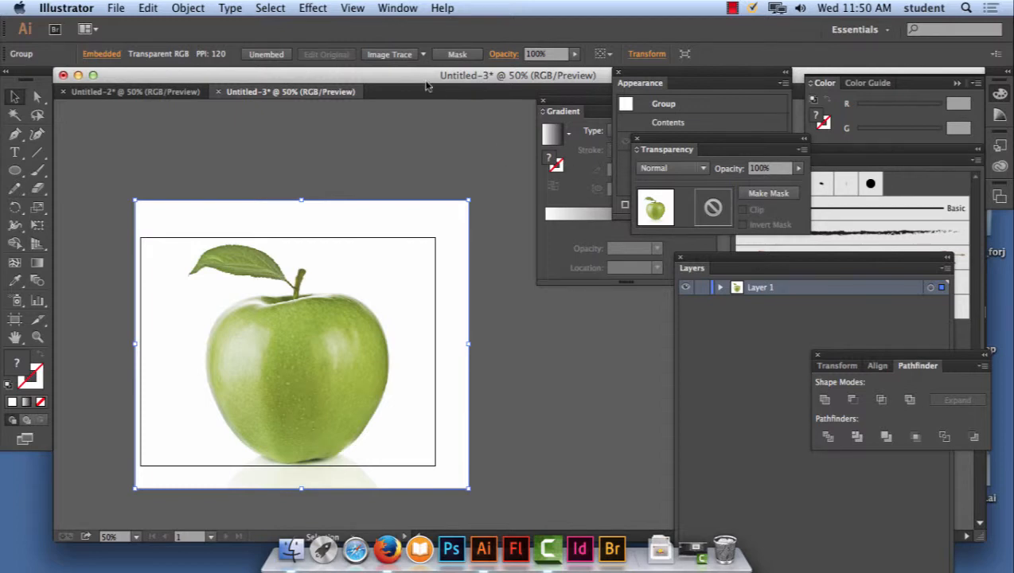
Show the Swatches panel and move it beside the apple photo, clear of the other floating panels
click(406, 8)
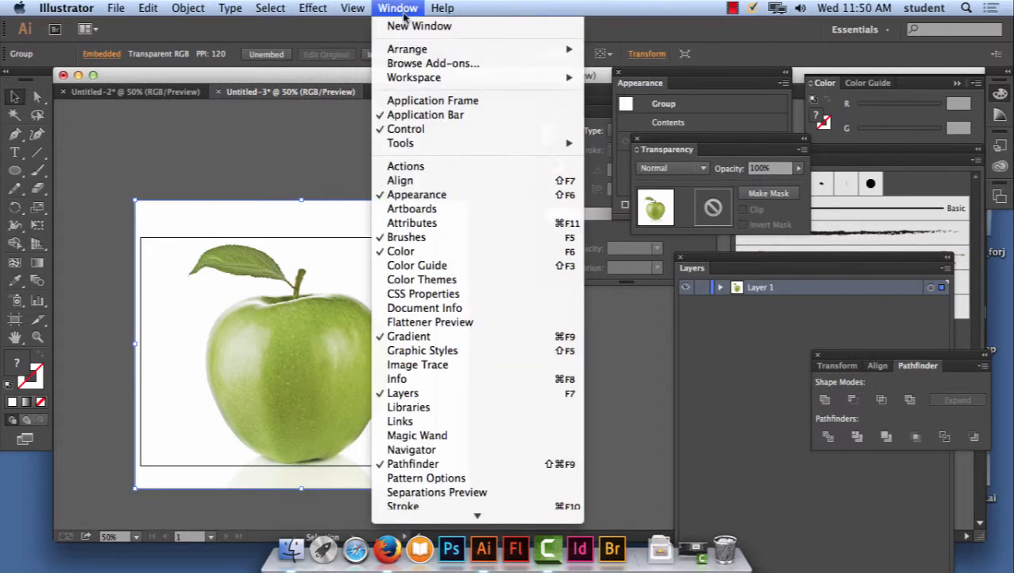
scroll(452, 474, down, 5)
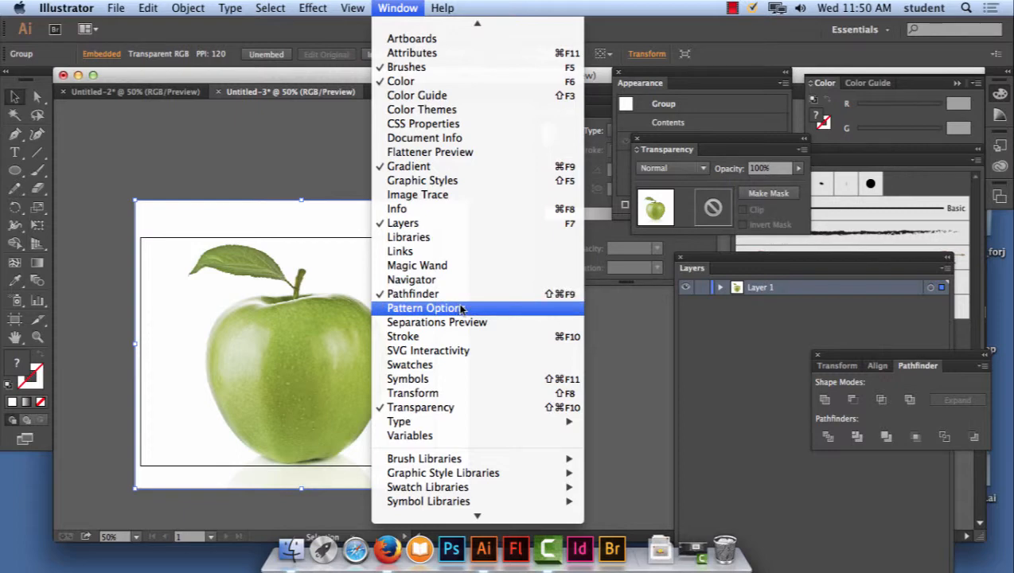
click(460, 366)
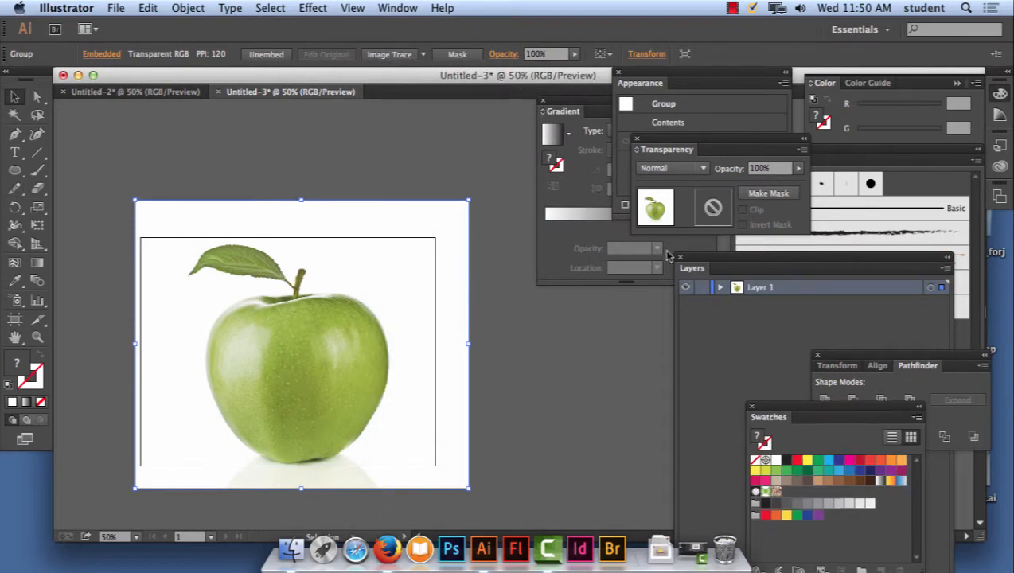
drag(820, 417, 414, 110)
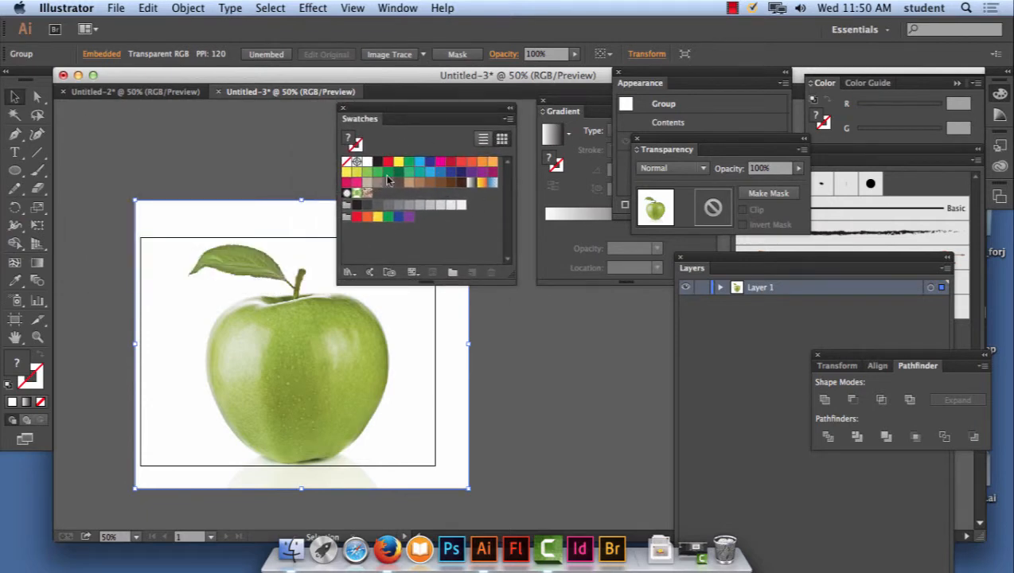
click(396, 8)
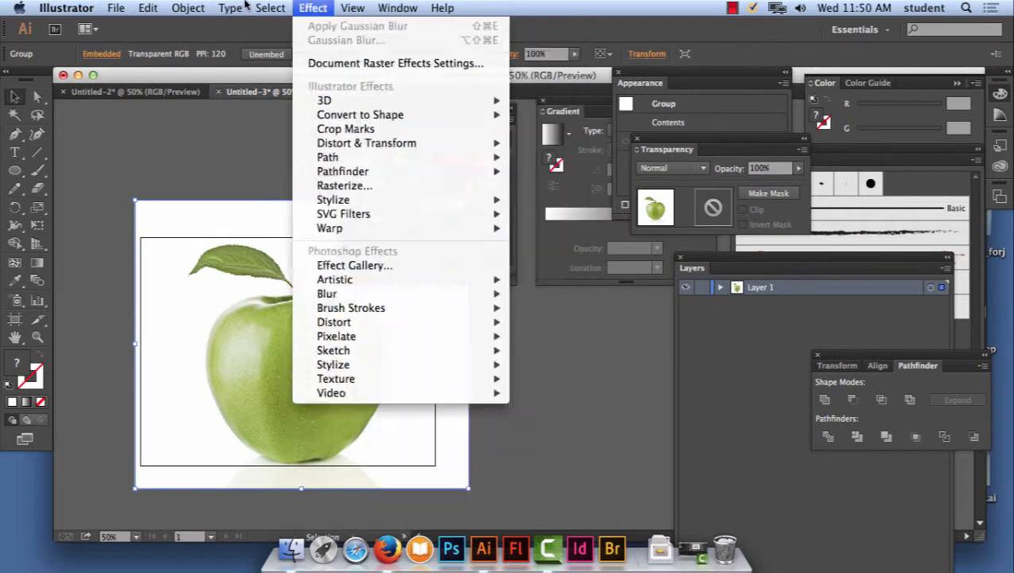
click(579, 6)
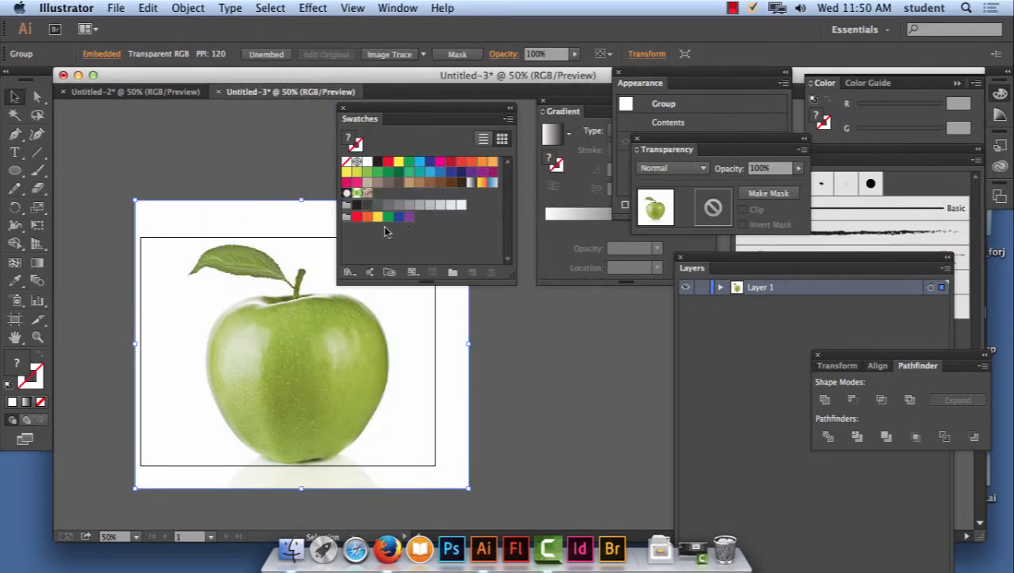
Create a new colour group for the apple colours from the selected artwork, with swatches for tints included
click(452, 273)
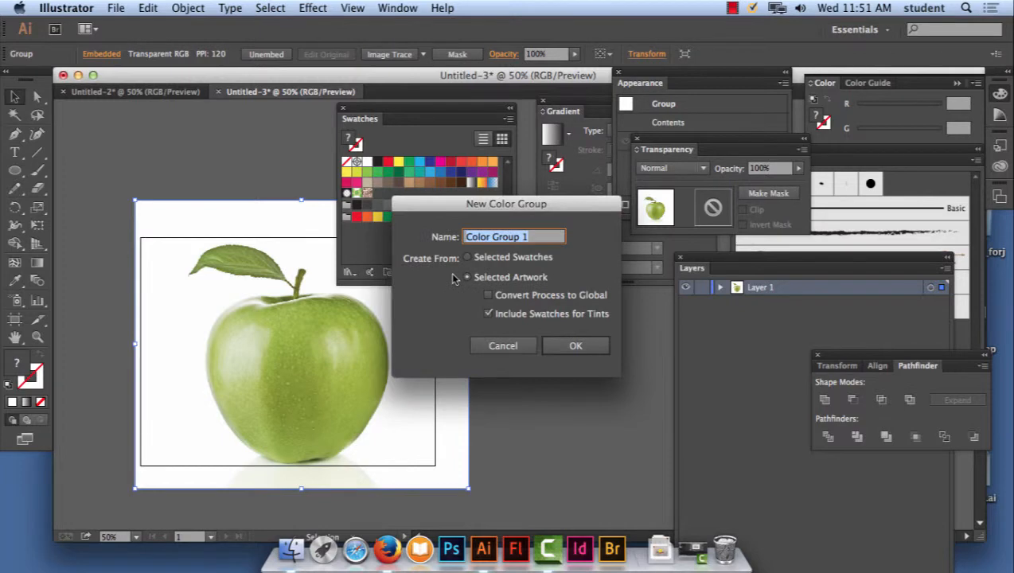
text(apple)
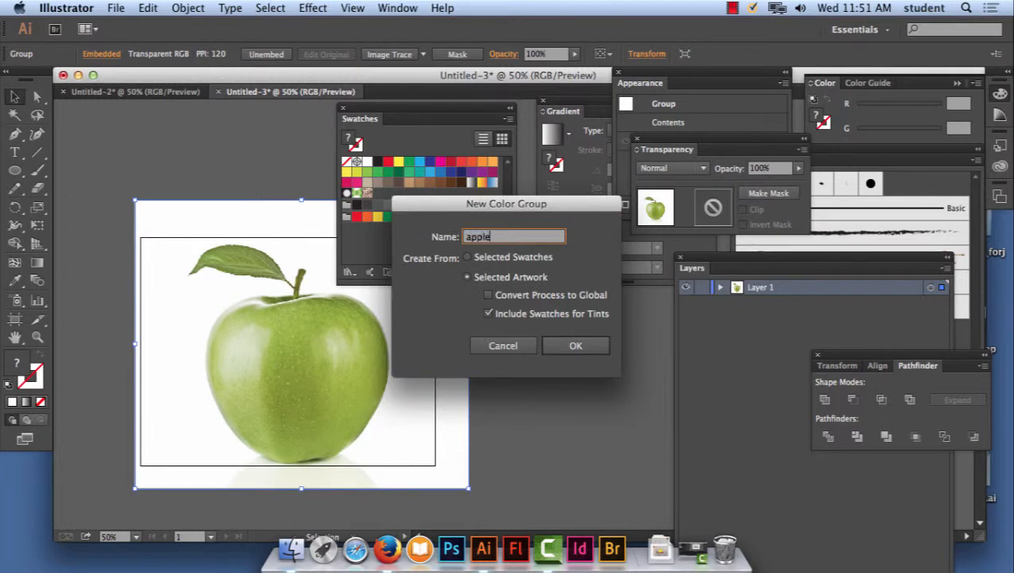
text(coloras)
click(573, 347)
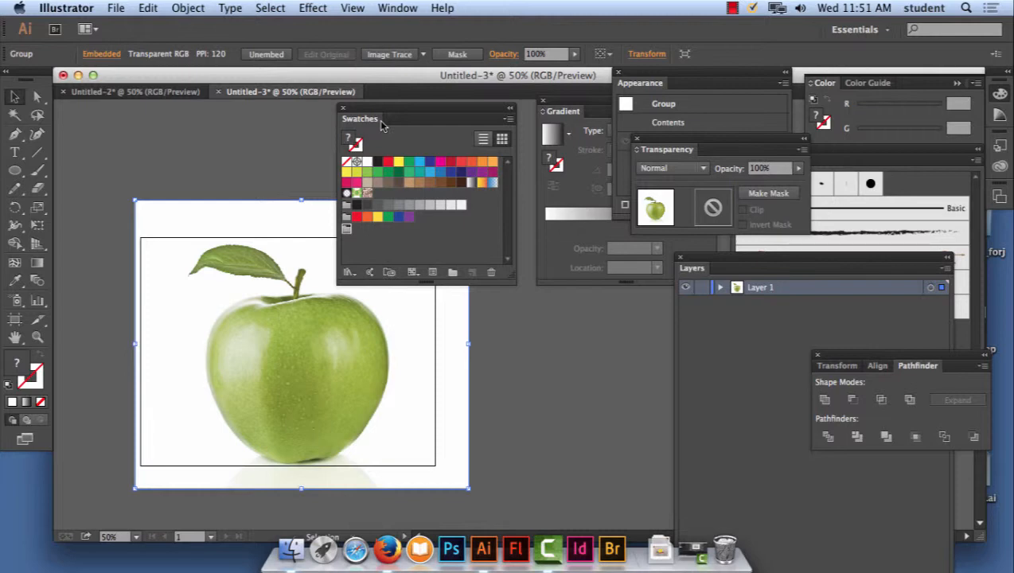
Sample a mid green near the apple's base and a lighter green from its right highlight with the Eyedropper, adding both to the apple colour group
click(14, 282)
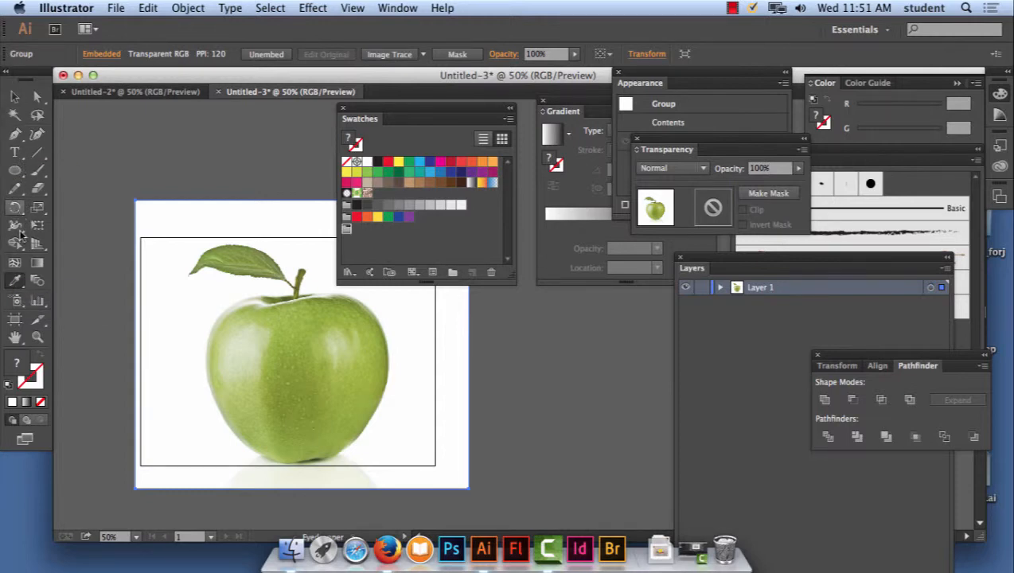
click(17, 284)
click(325, 446)
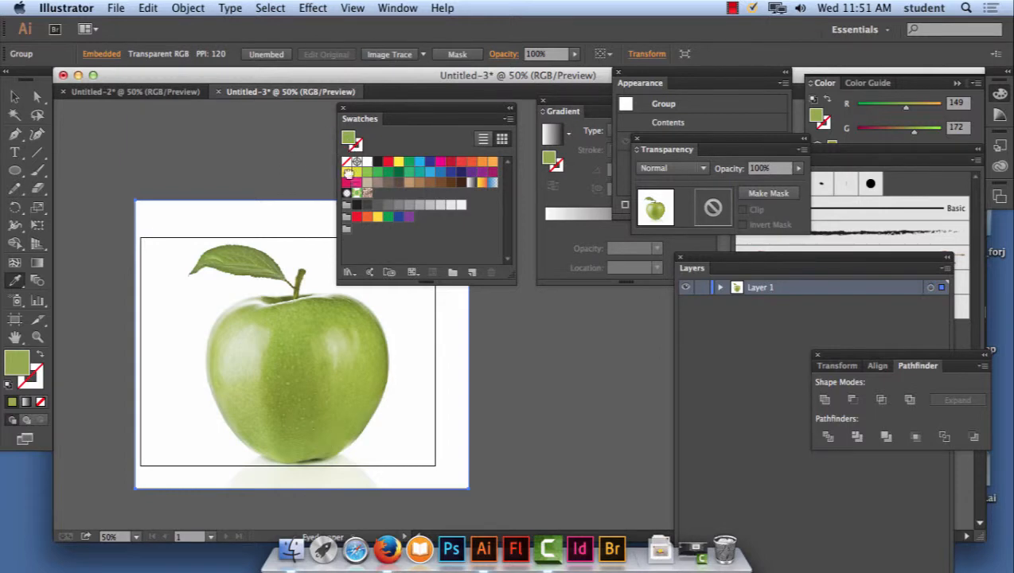
drag(348, 139, 351, 238)
click(351, 344)
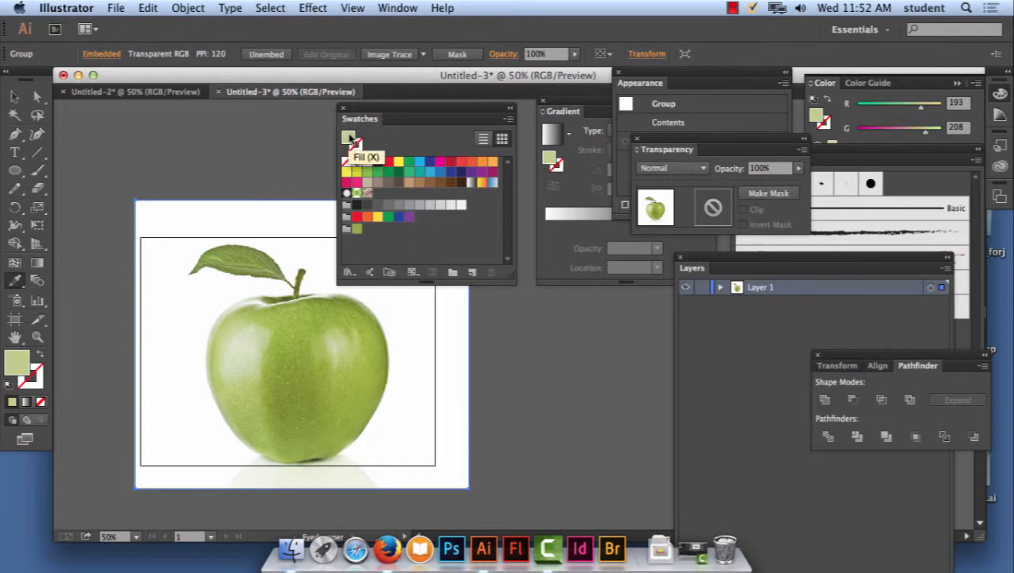
drag(351, 139, 348, 231)
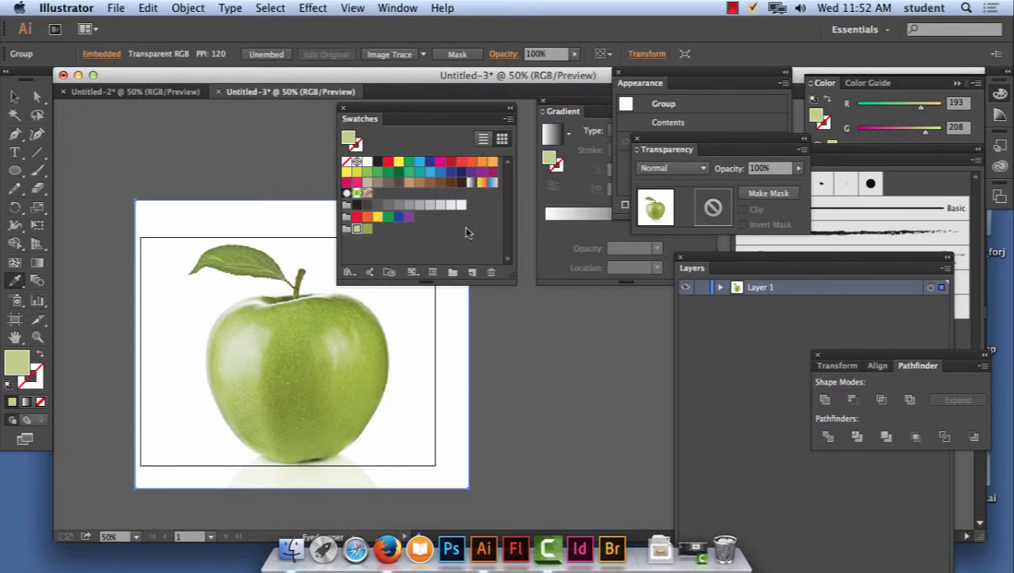
Sample a darker olive green from the apple's right edge and add it to the apple colour group
click(376, 338)
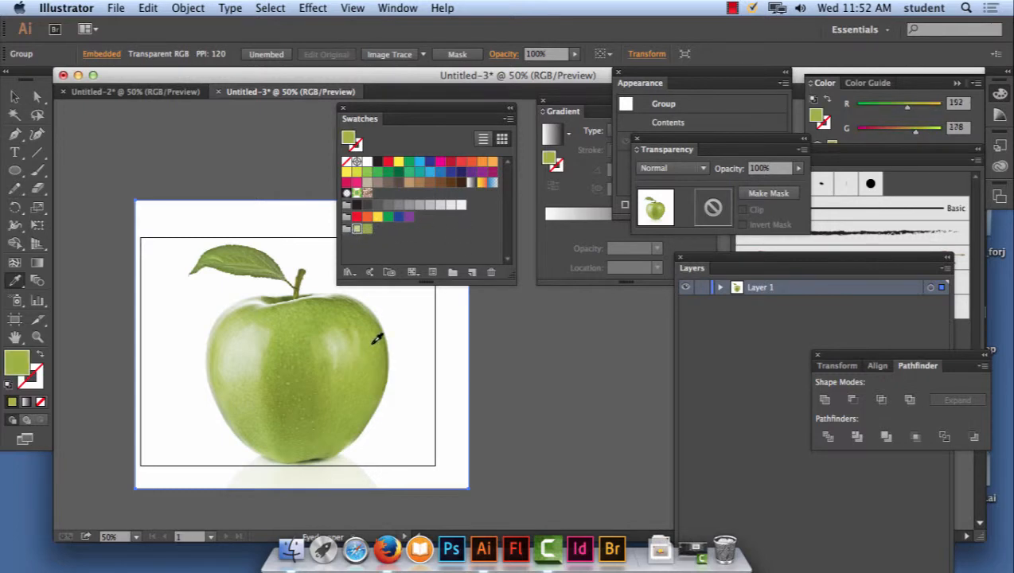
click(388, 340)
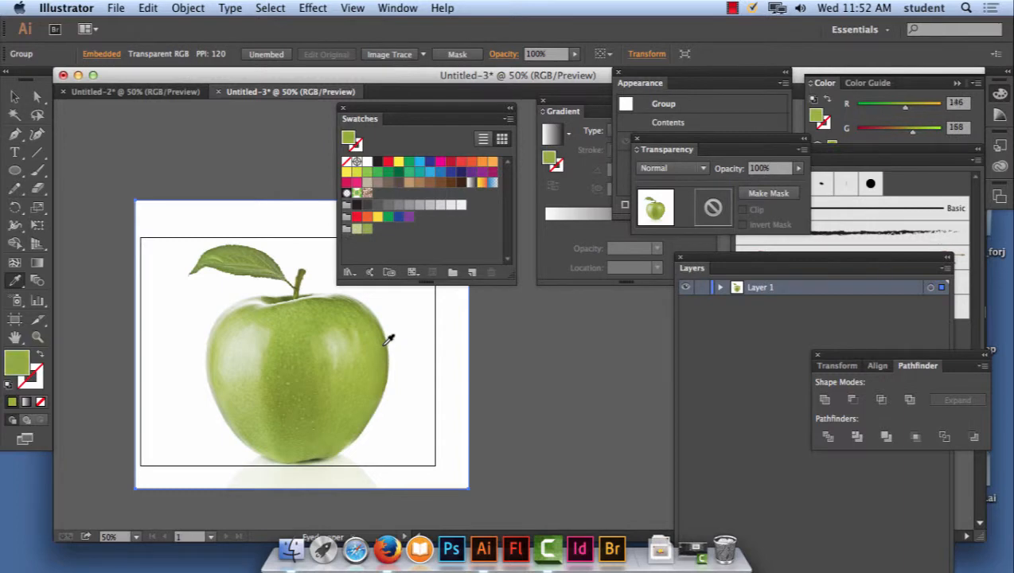
click(389, 338)
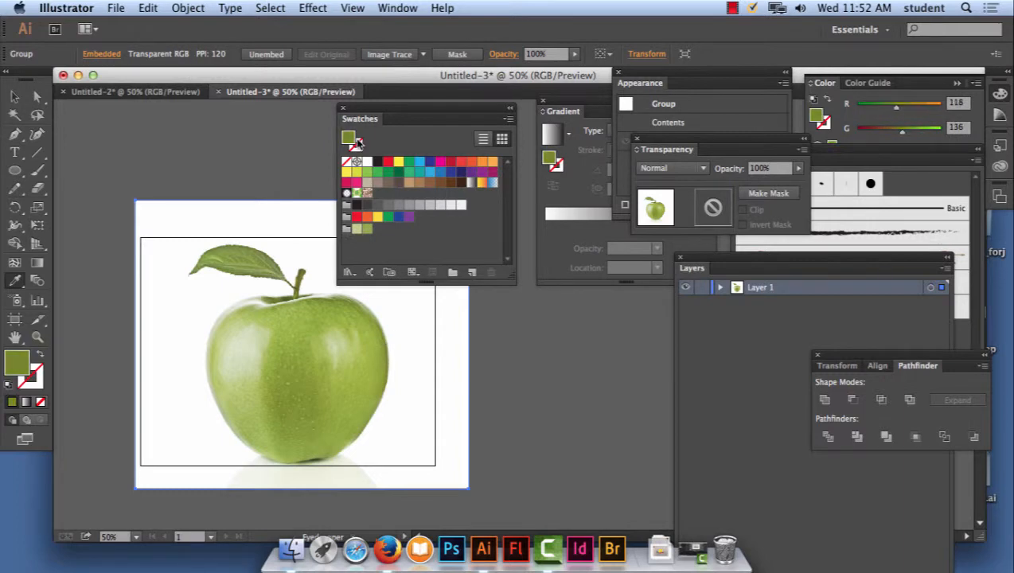
drag(347, 138, 348, 234)
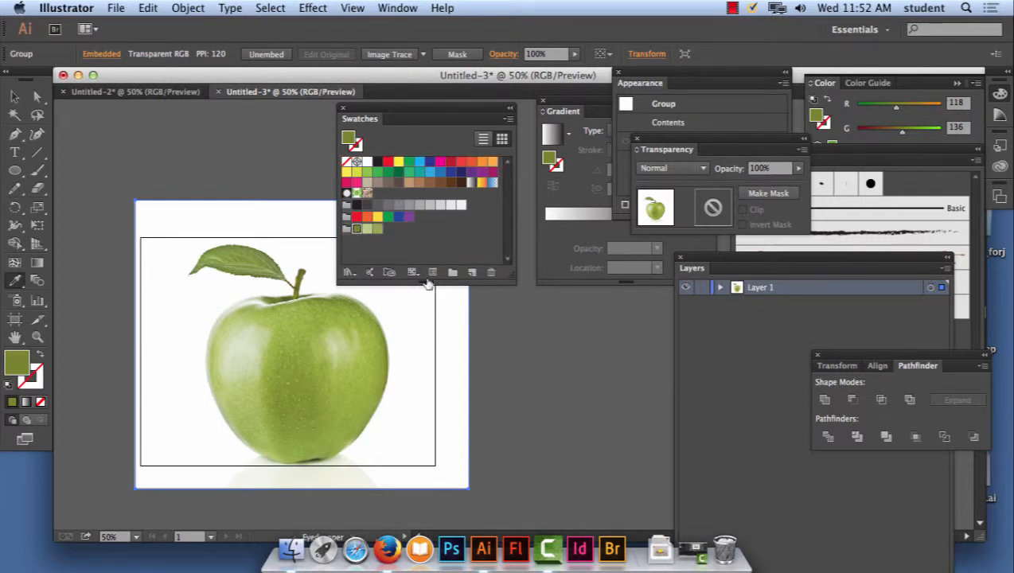
Sample the dark green at the stem's base and the green of the leaf, adding both to the apple colour group
click(292, 292)
drag(350, 139, 354, 227)
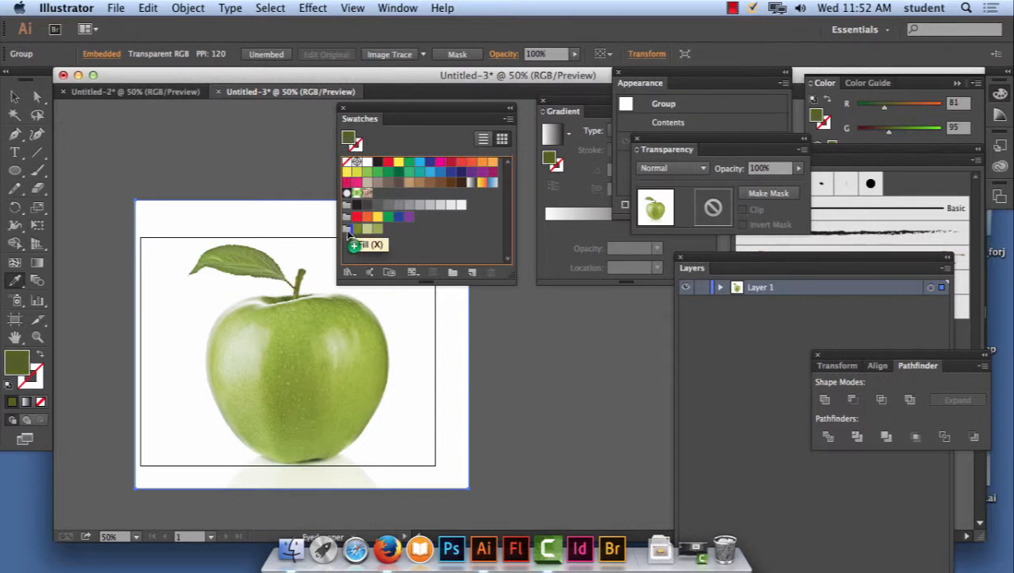
click(258, 252)
drag(353, 141, 348, 231)
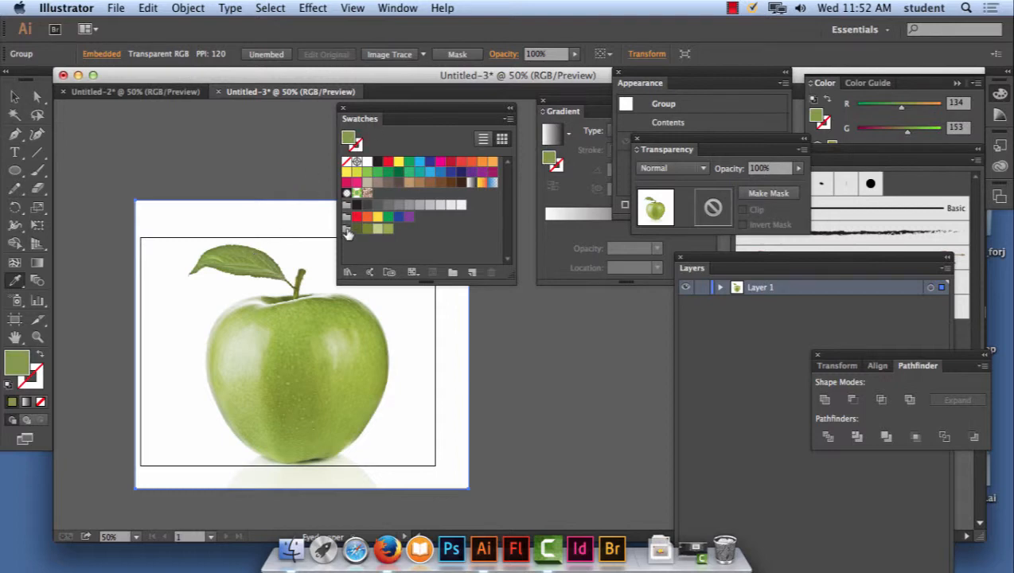
drag(343, 136, 351, 239)
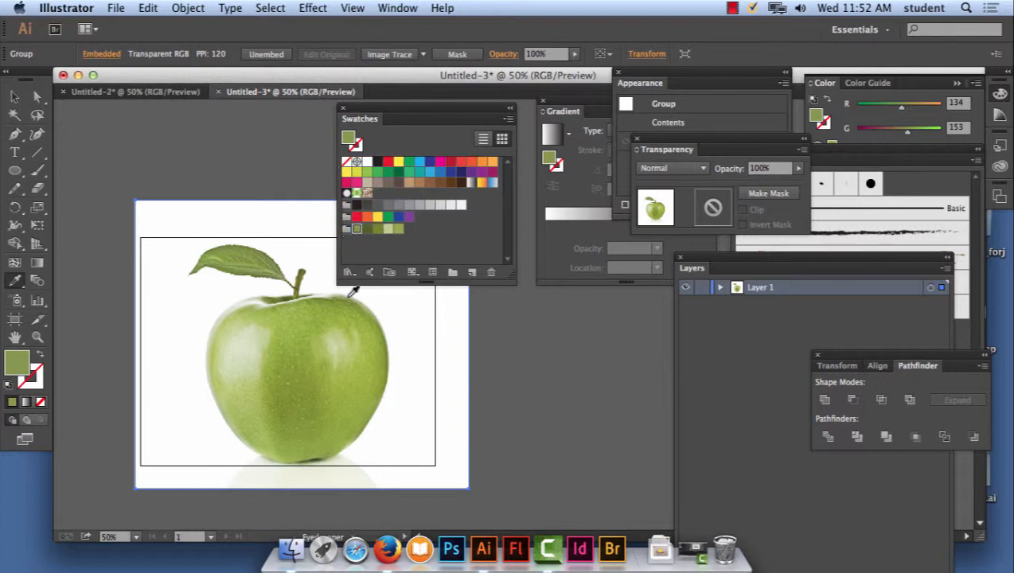
Add the stem's brown at the start of the apple colour group and the left highlight's pale tint at its end
click(298, 277)
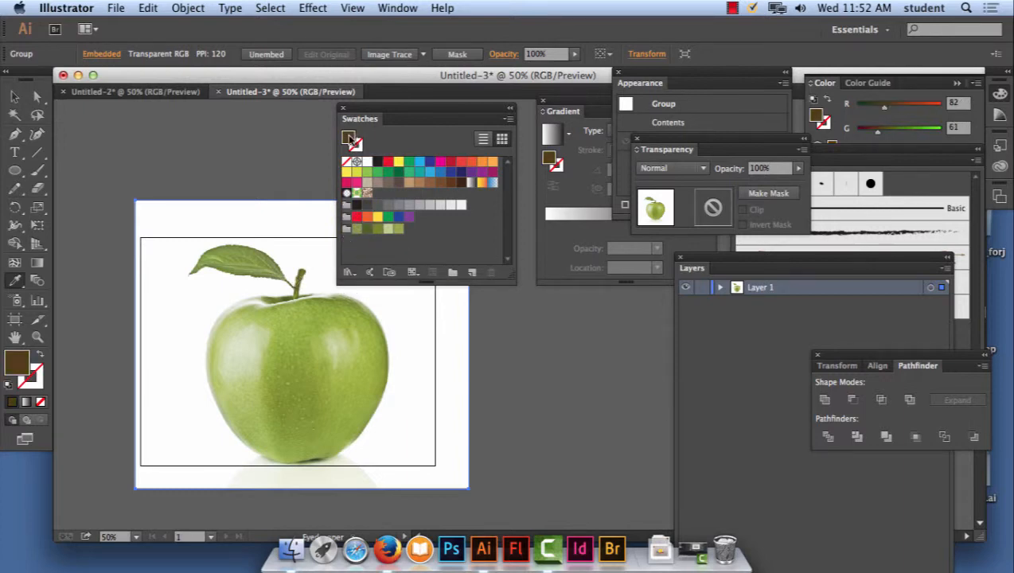
drag(349, 138, 350, 233)
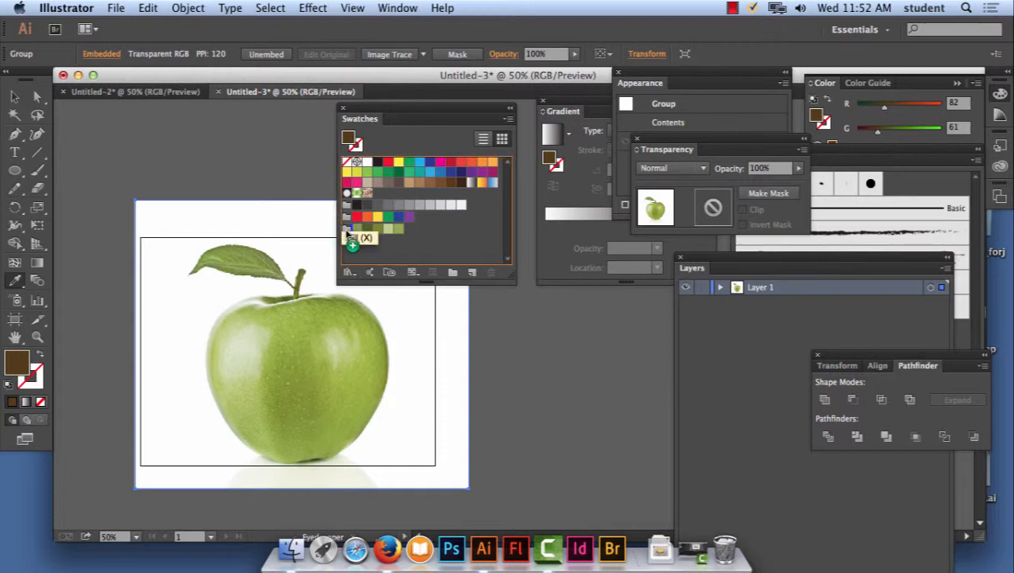
click(254, 346)
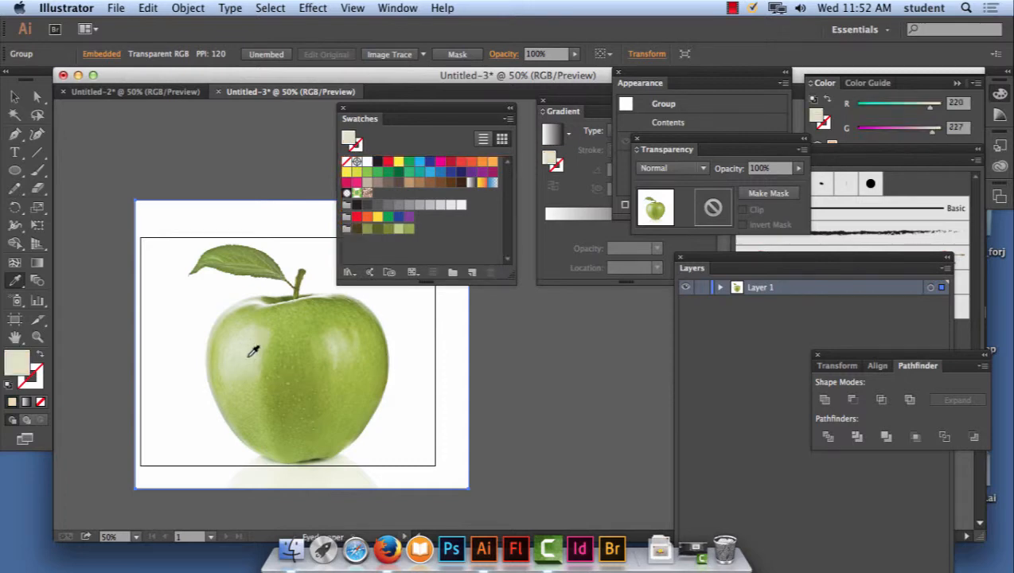
drag(350, 142, 414, 234)
drag(418, 232, 397, 231)
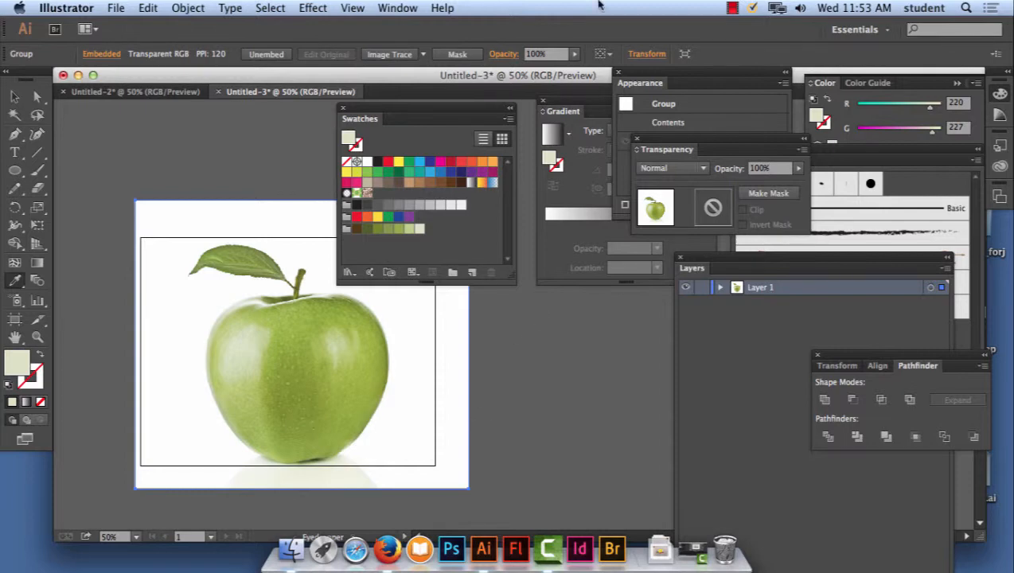
click(732, 8)
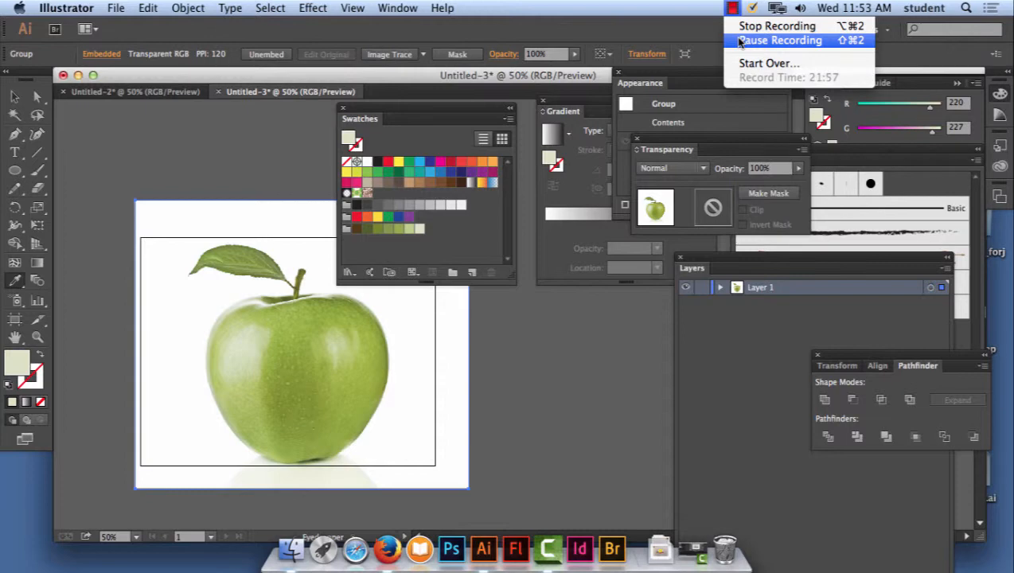
click(739, 42)
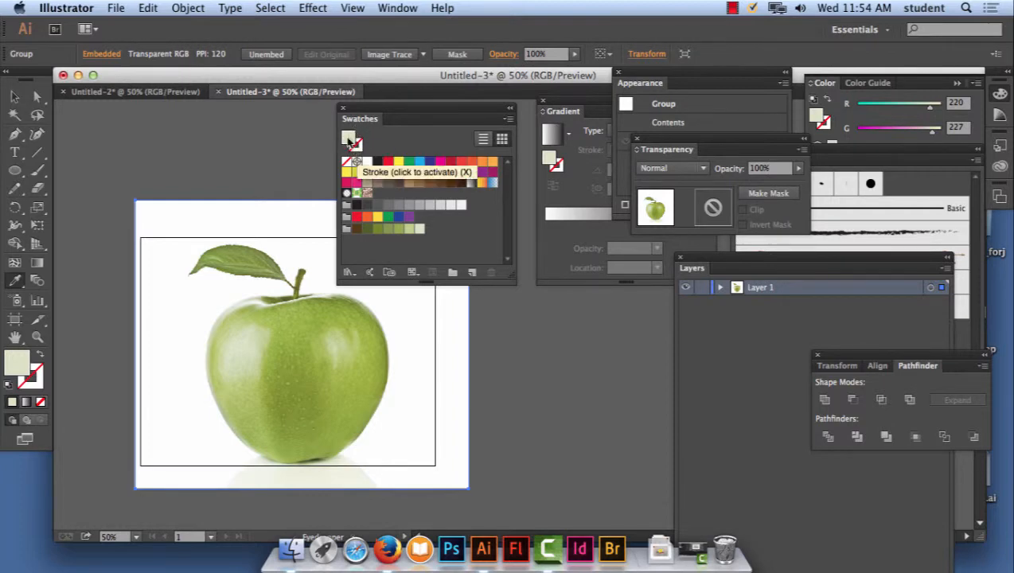
click(483, 138)
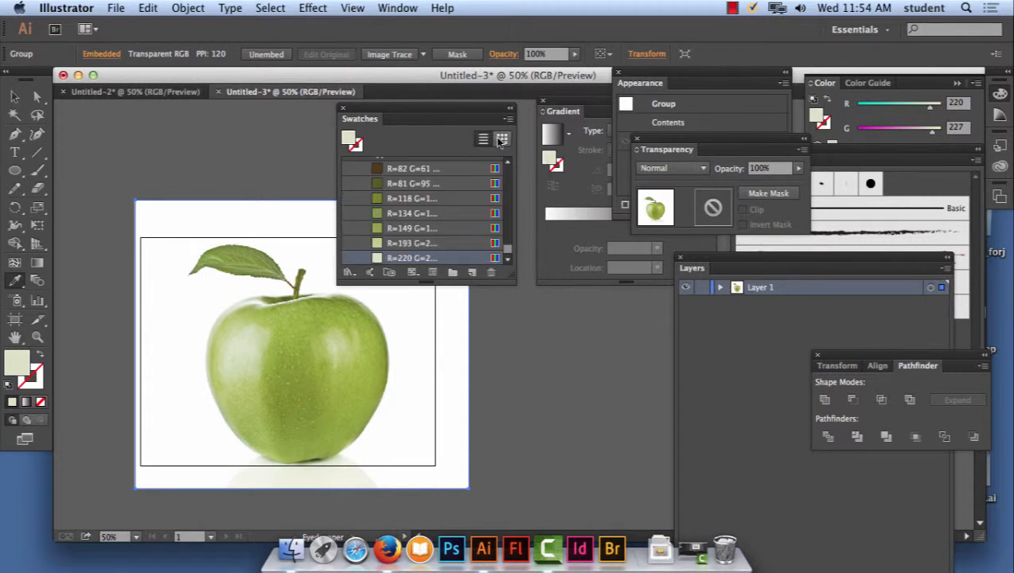
click(501, 139)
click(506, 119)
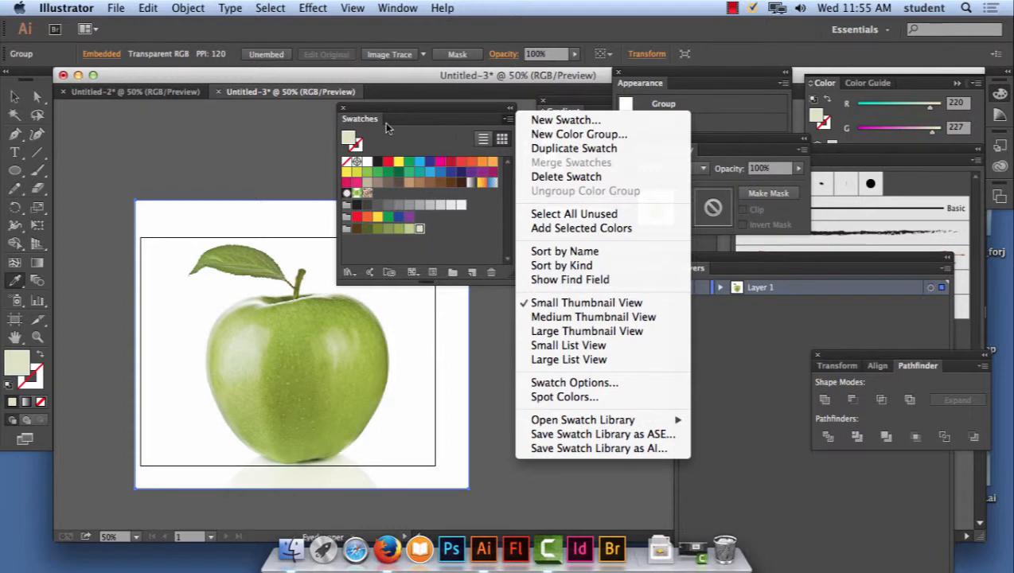
click(428, 129)
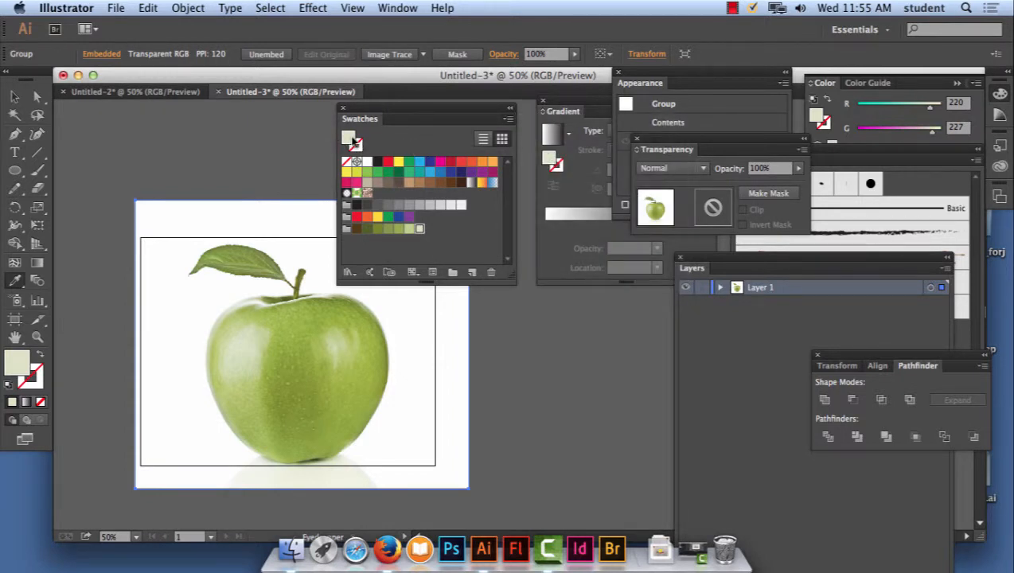
Sample another mid green from the middle of the apple and add it to the apple colour group
click(309, 347)
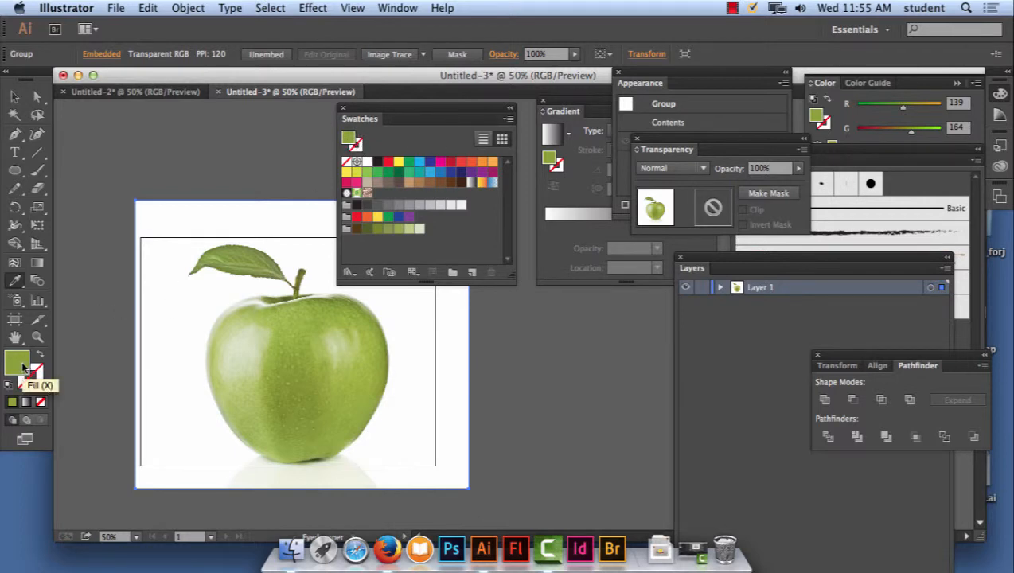
drag(23, 366, 351, 230)
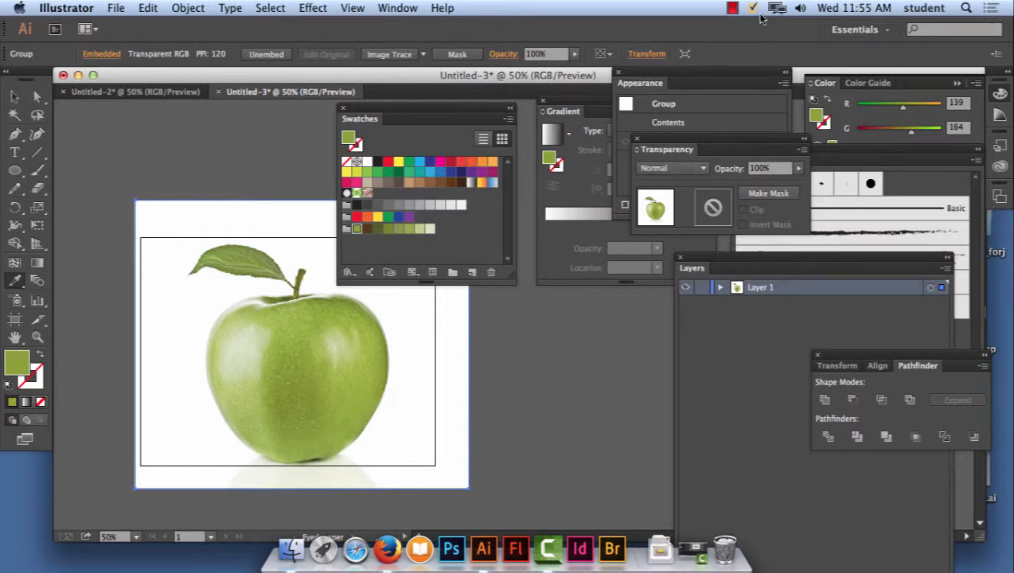
click(731, 8)
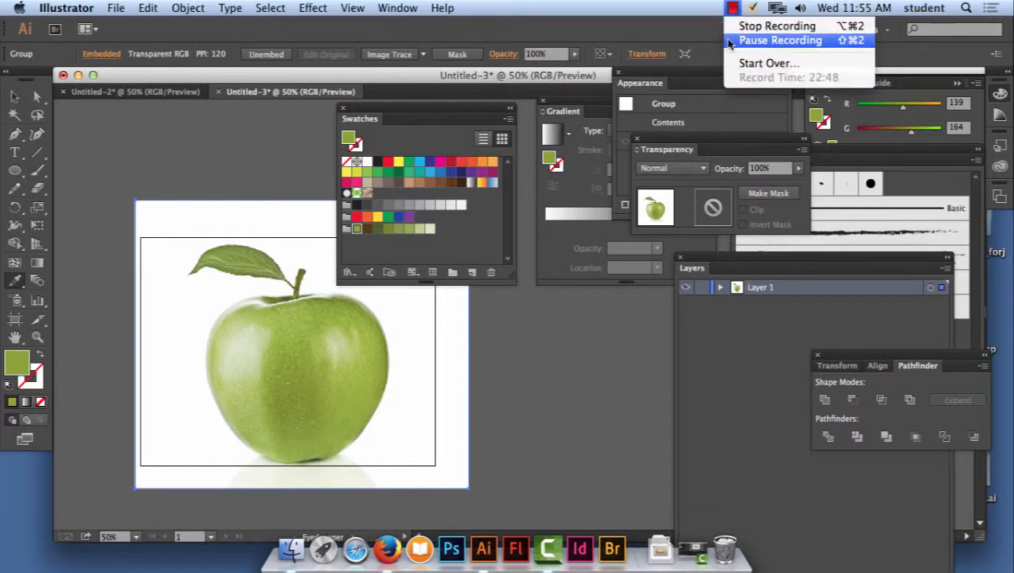
click(729, 41)
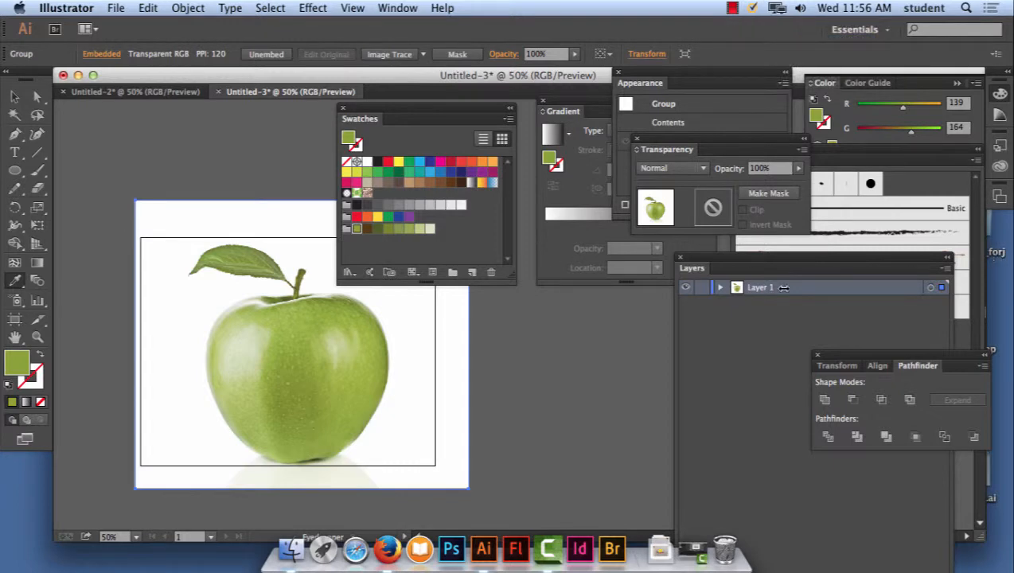
Place the Layers panel just beside the apple photo and move the Swatches panel away from the artwork
drag(701, 254, 444, 173)
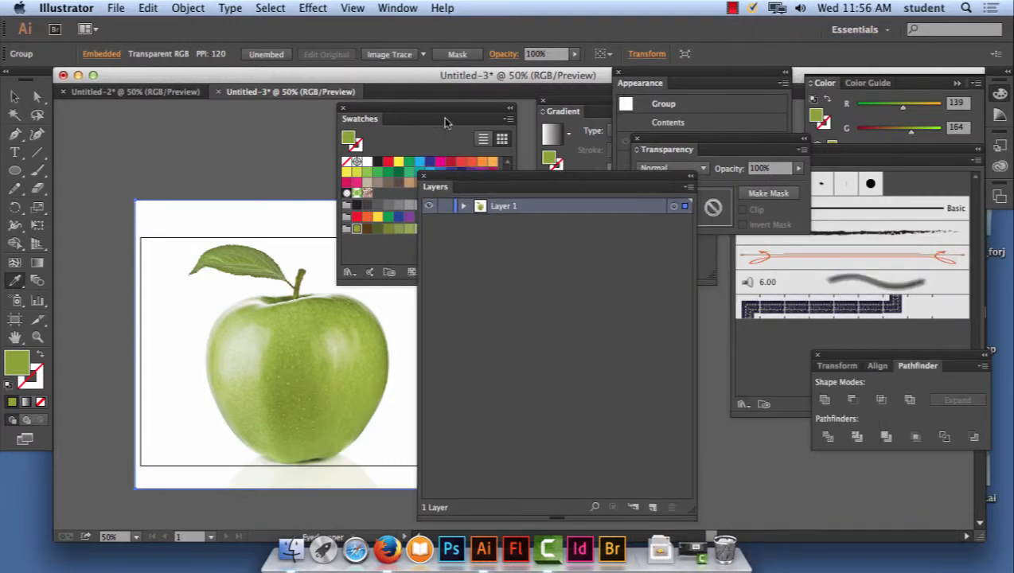
drag(402, 109, 776, 317)
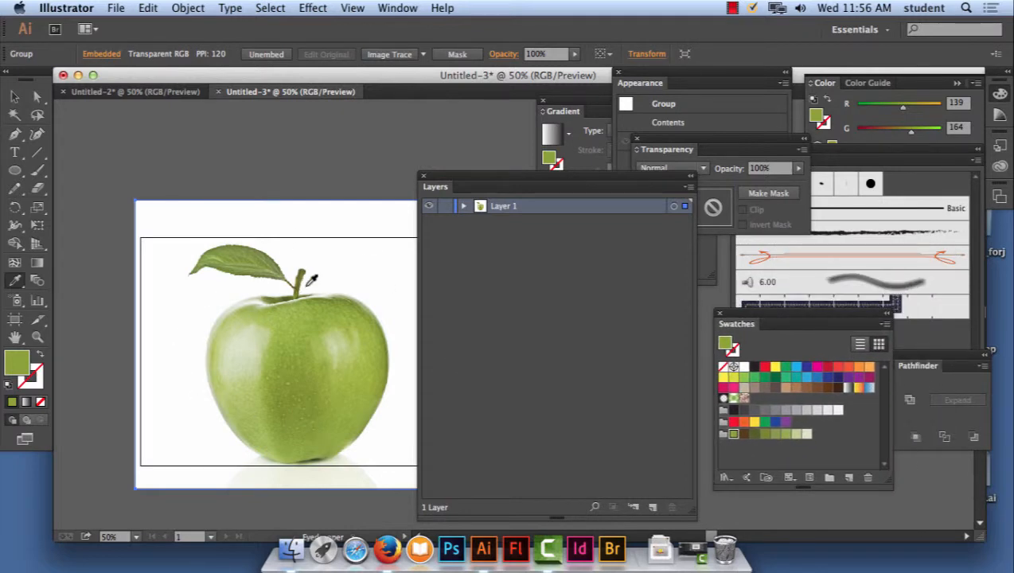
drag(501, 180, 568, 184)
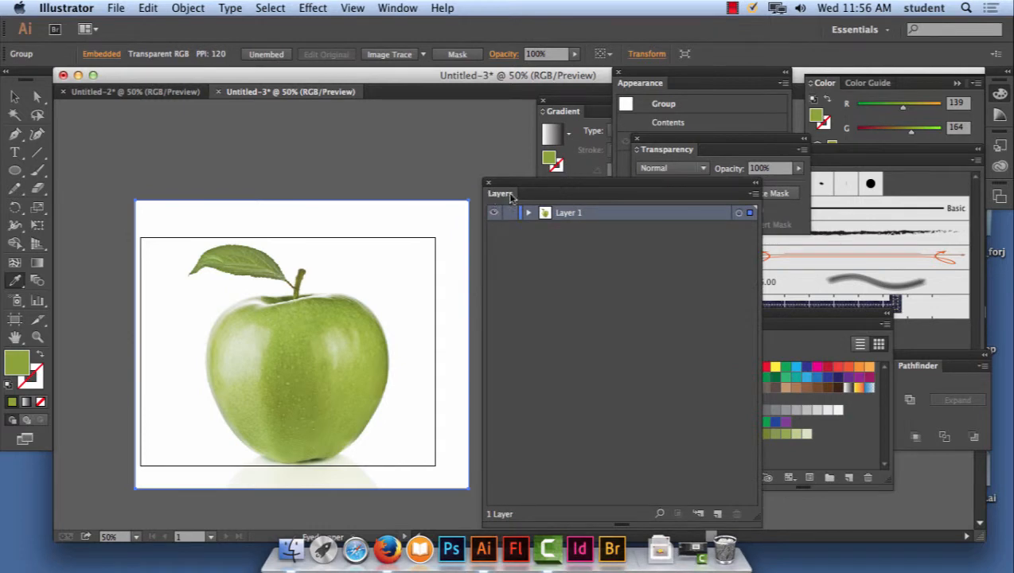
drag(530, 187, 528, 168)
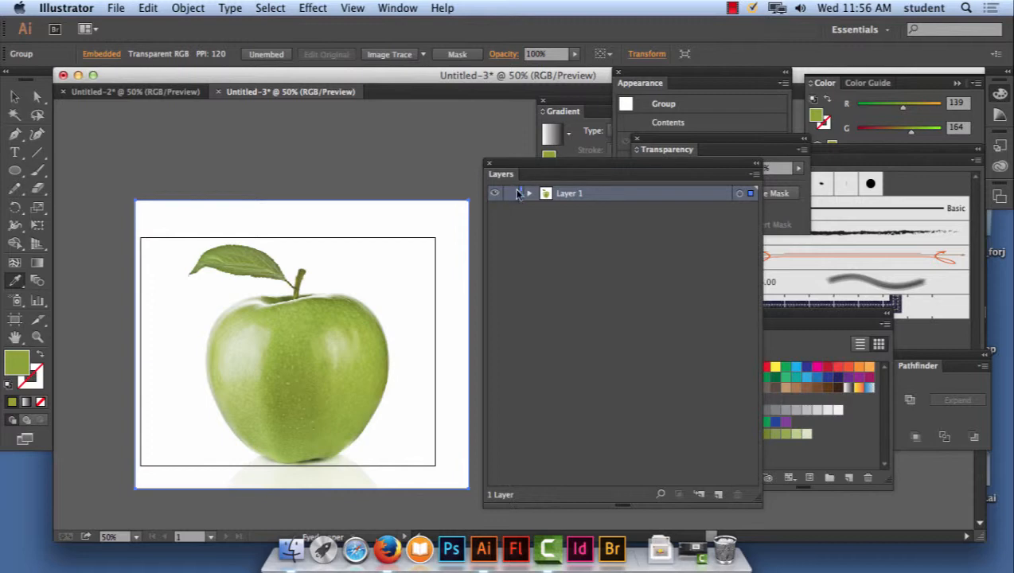
Lock Layer 1 with the apple photo and create a new layer above it named apple
click(512, 194)
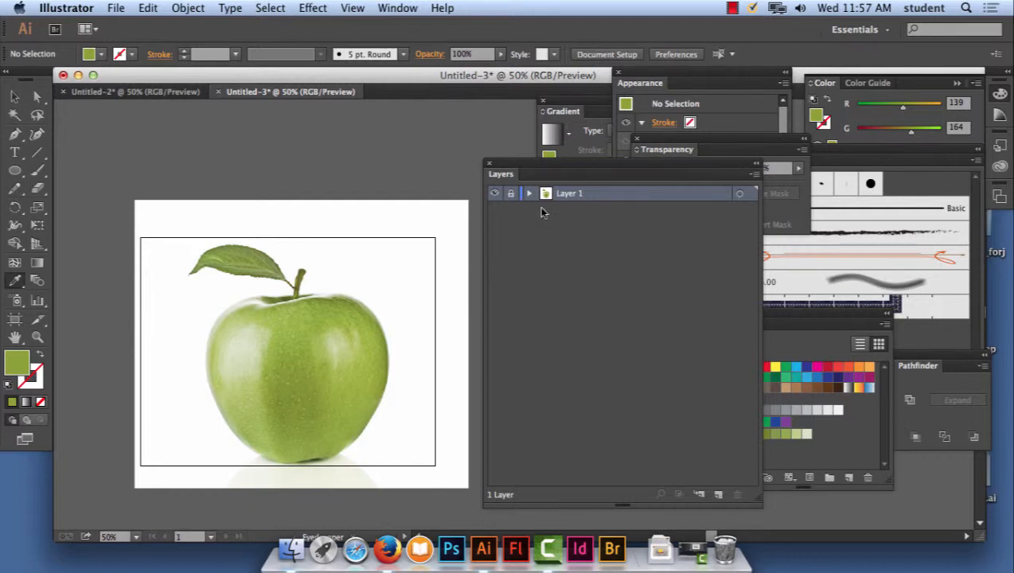
click(719, 495)
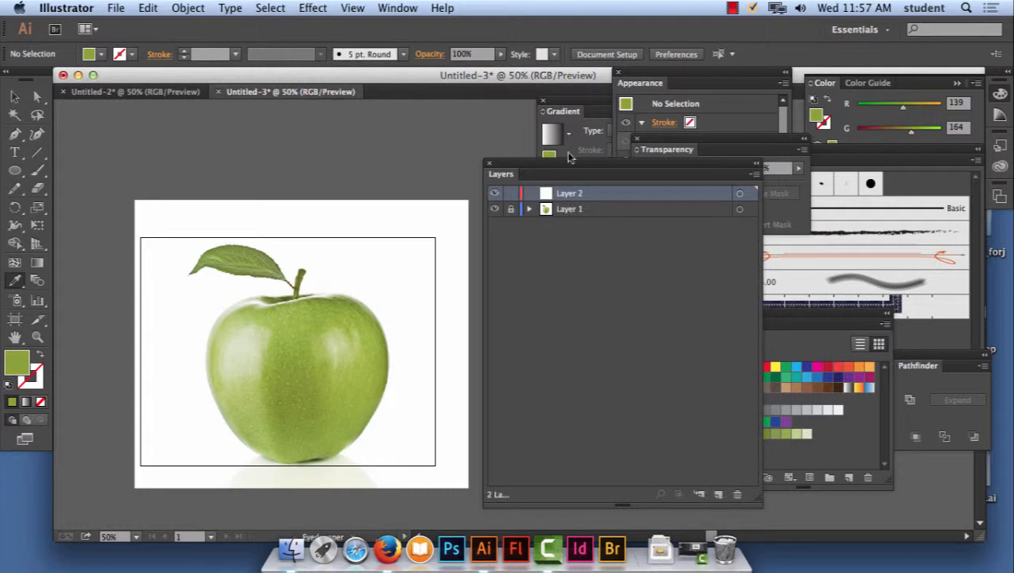
double_click(570, 194)
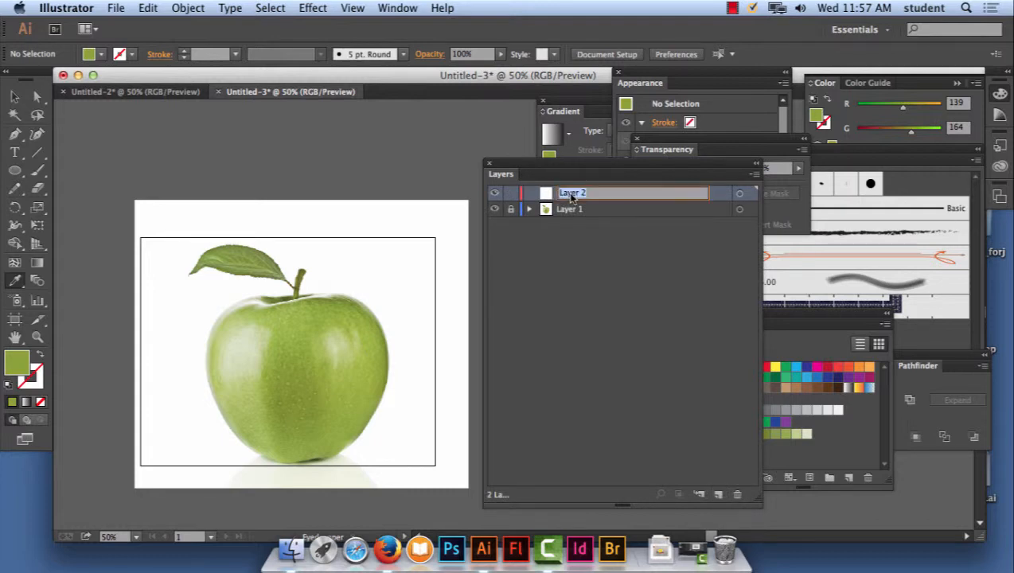
text(apple)
click(571, 228)
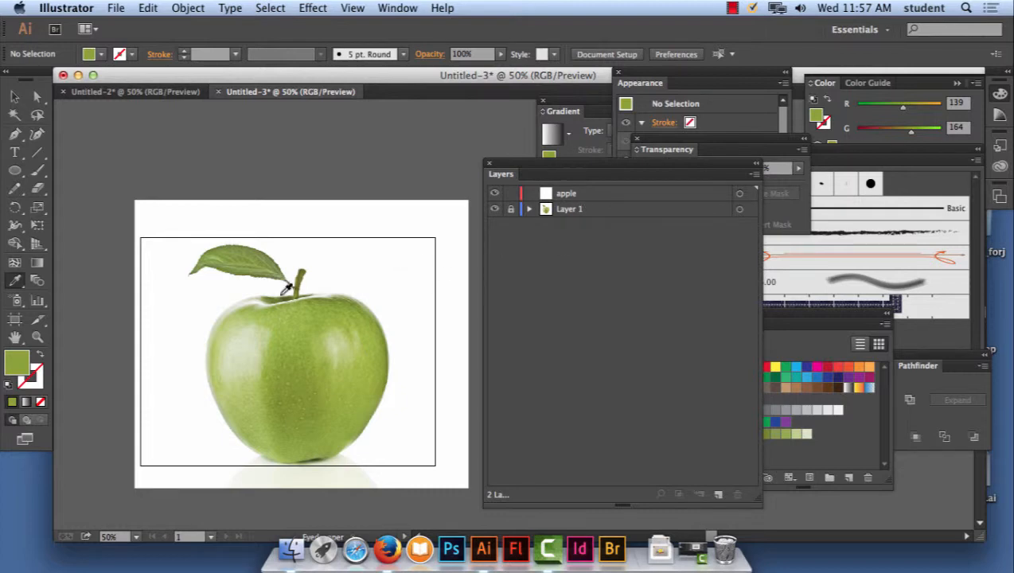
On the apple layer, trace the right side and base of the photographed apple with the Pen tool, starting at its upper right shoulder
click(555, 197)
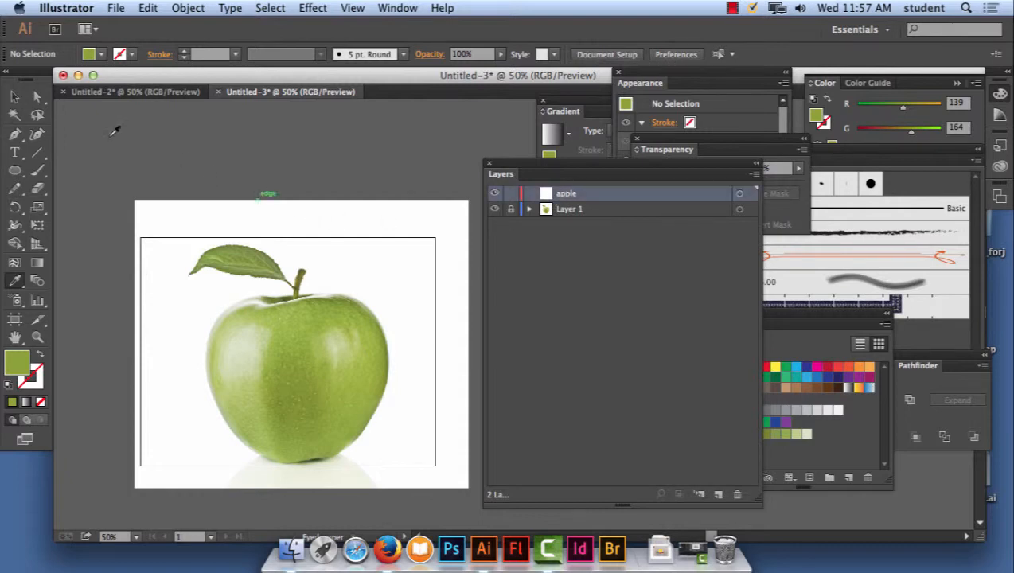
click(17, 139)
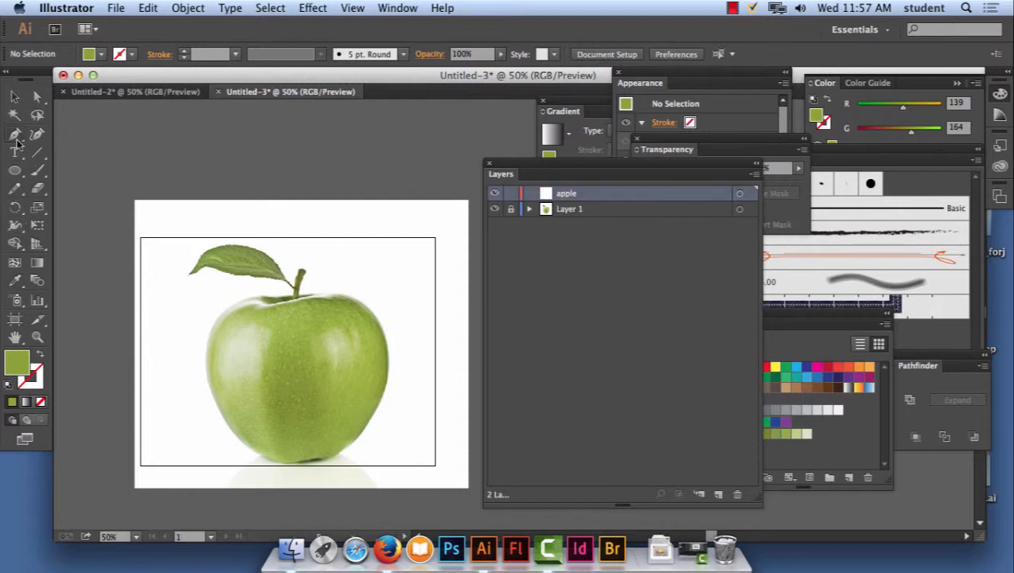
key(super+equal)
key(super+equal)
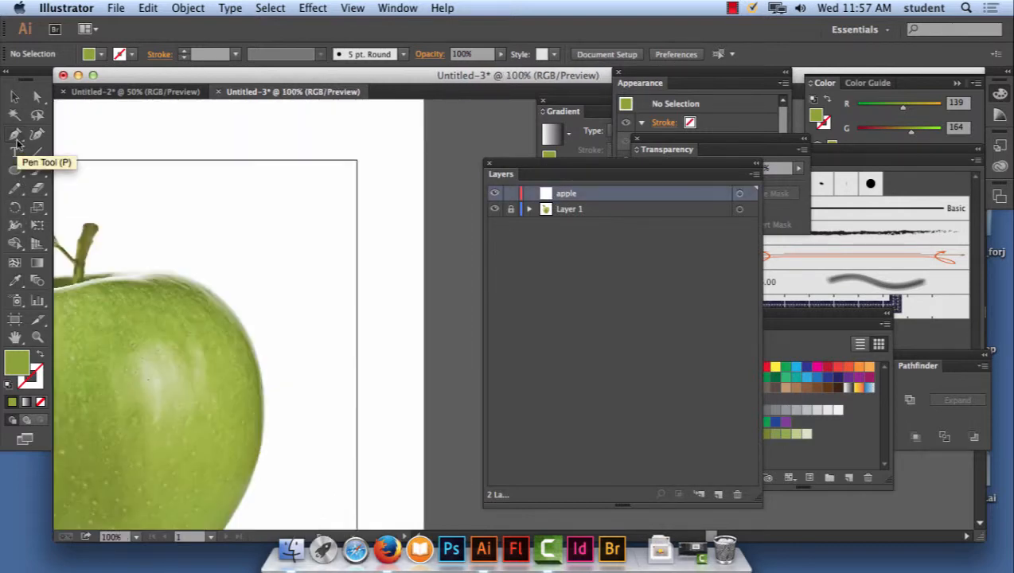
drag(249, 346, 425, 236)
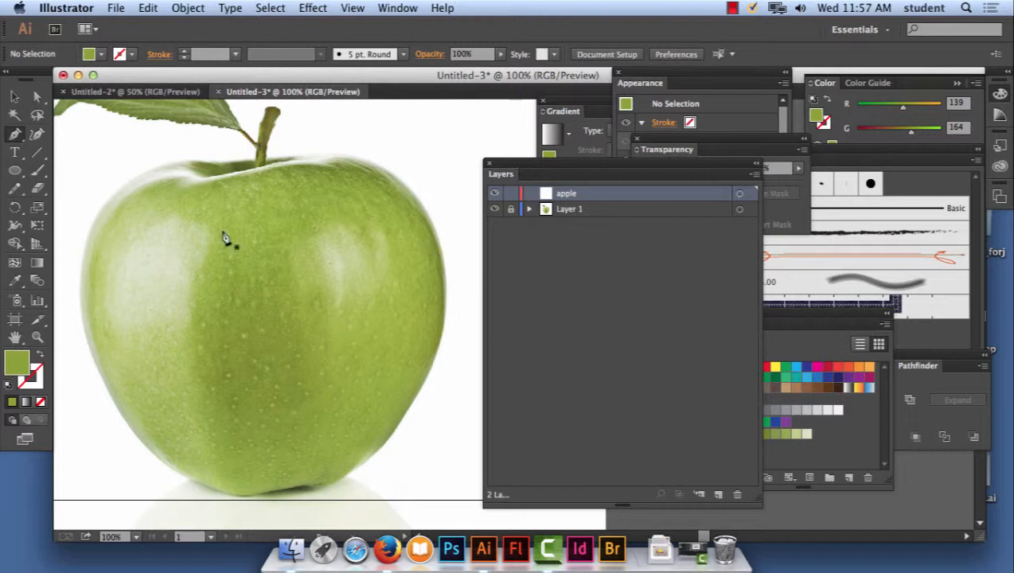
click(343, 154)
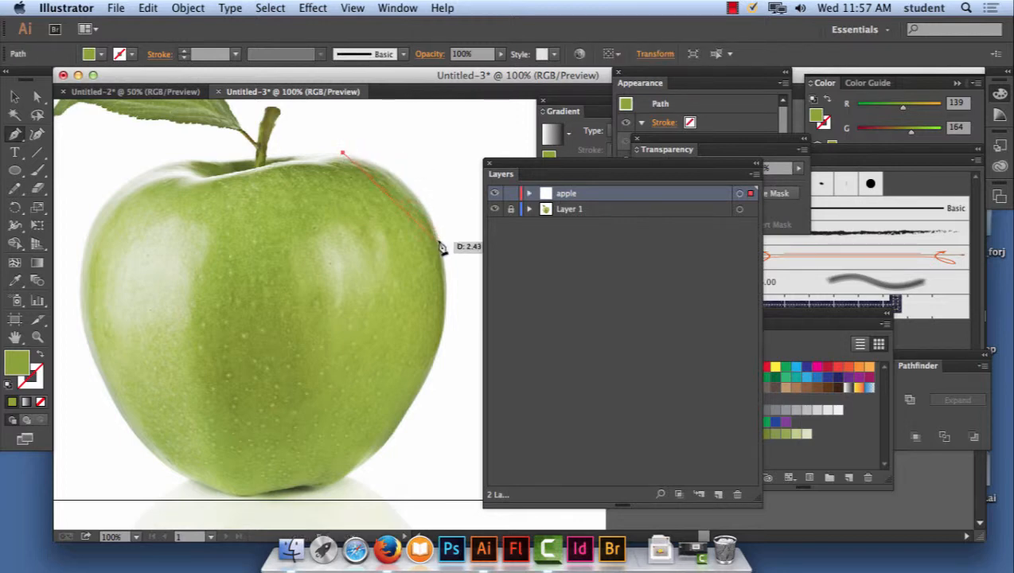
drag(439, 238, 462, 321)
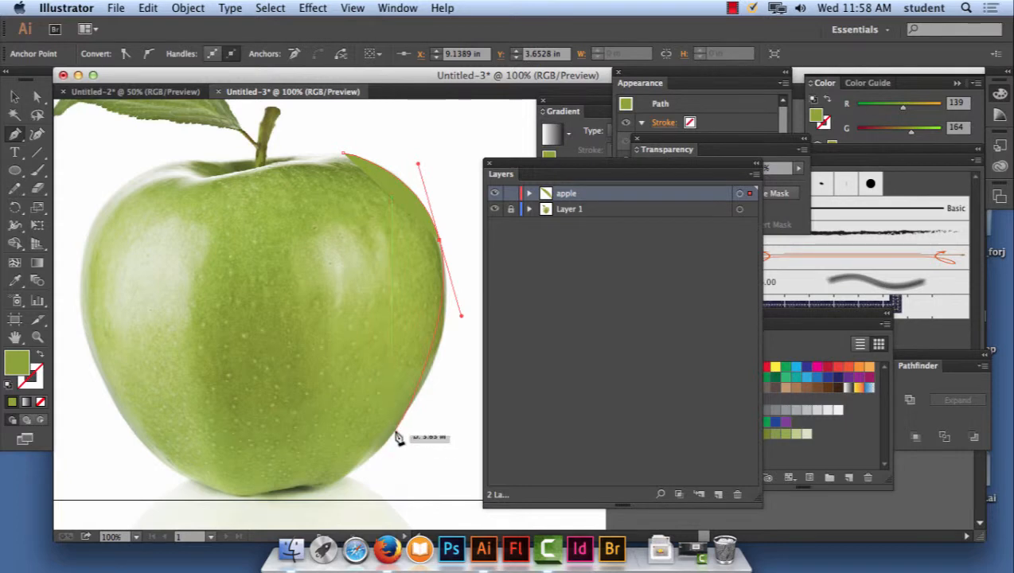
drag(391, 430, 365, 463)
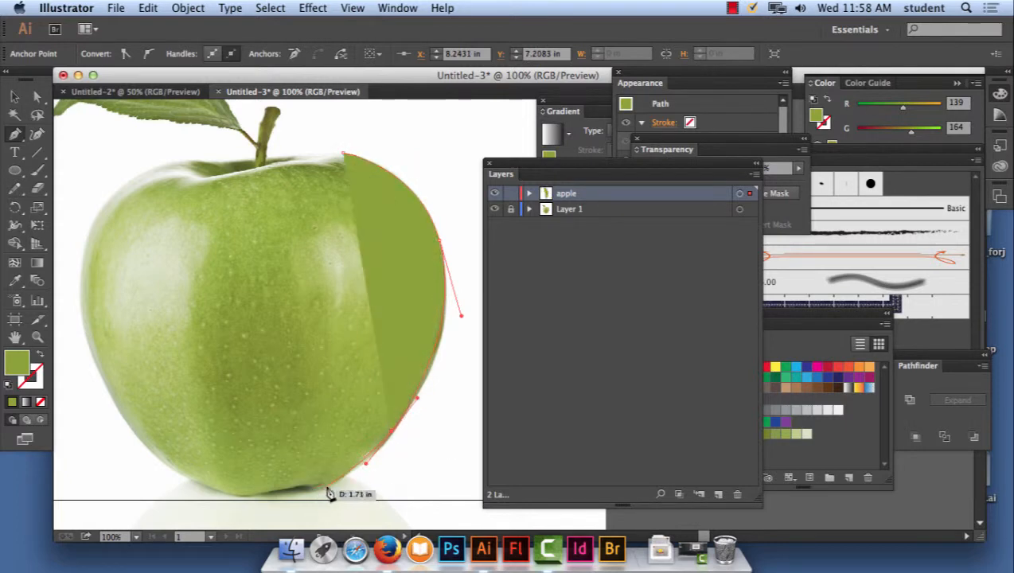
drag(325, 489, 310, 493)
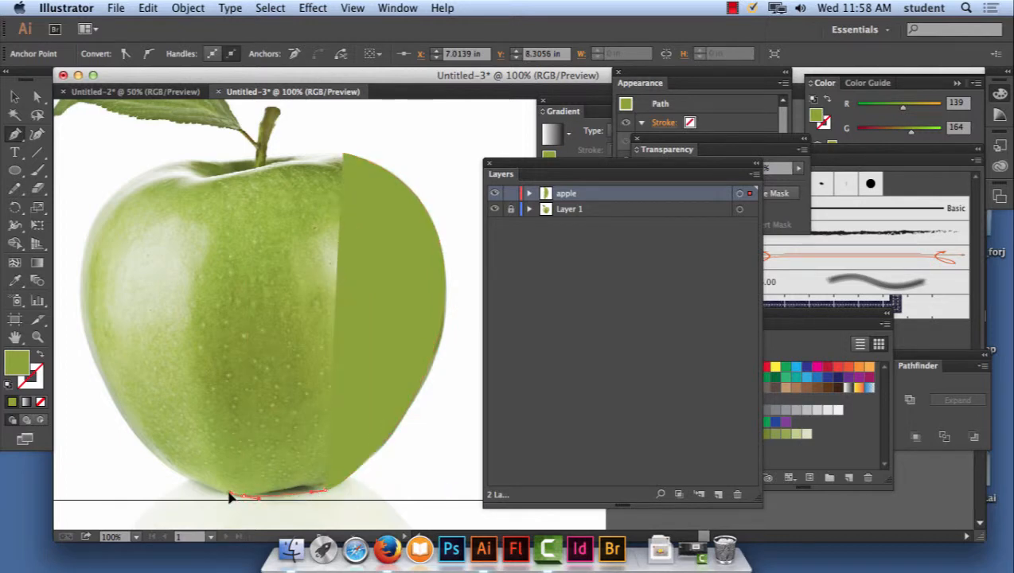
Continue the Pen path up the apple's left side and across its top, and close the outline at the starting point
drag(222, 492, 139, 230)
drag(218, 169, 235, 165)
drag(309, 162, 338, 161)
drag(405, 152, 442, 153)
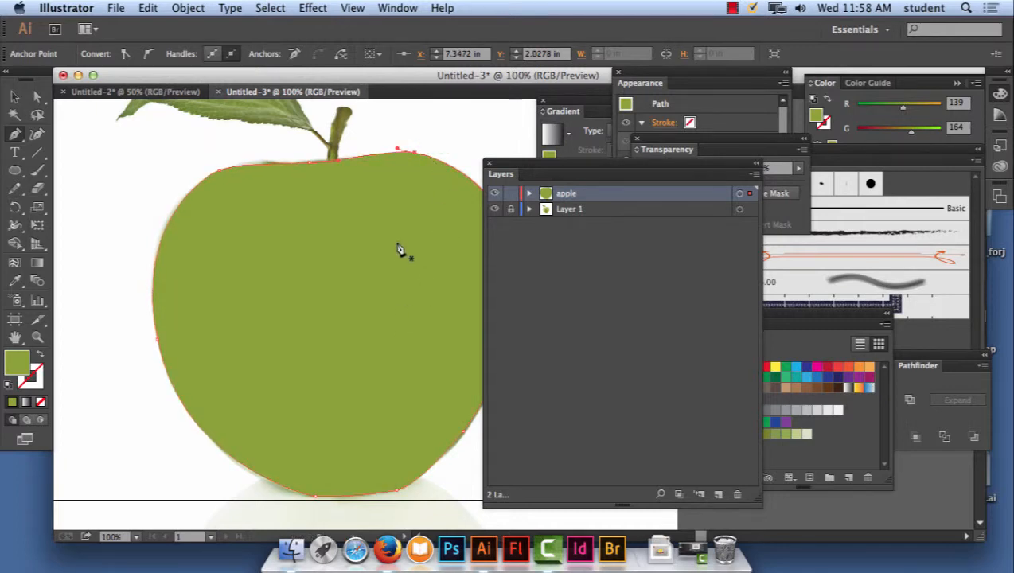
drag(368, 230, 335, 210)
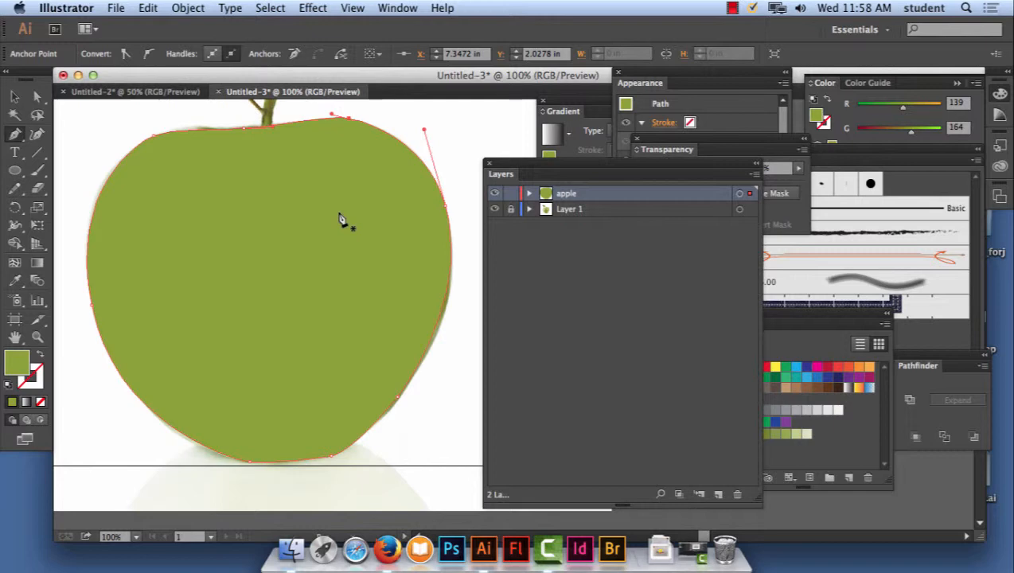
key(v)
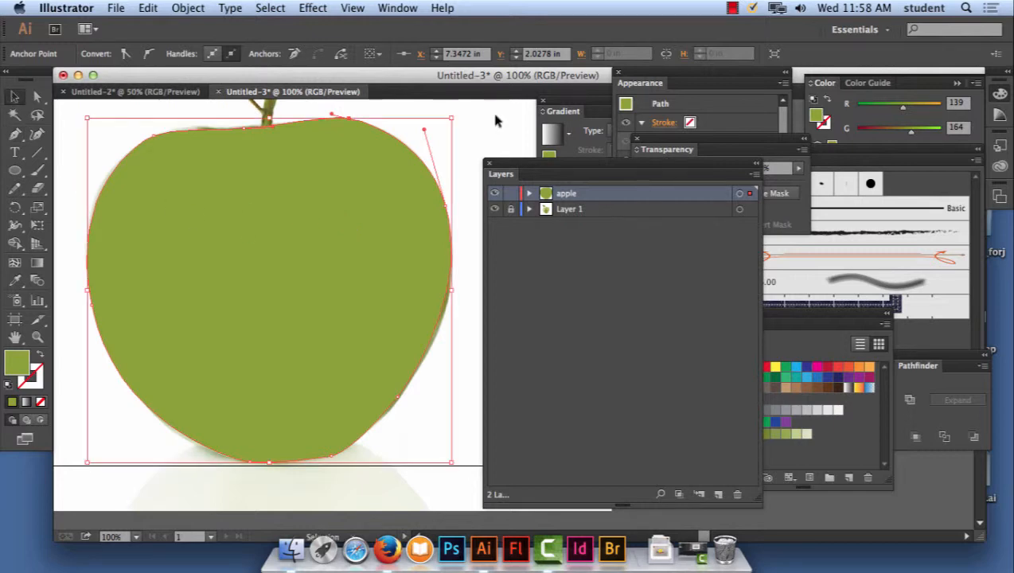
click(476, 134)
Move the Layers panel away from the artwork and place the filled green apple shape just to the right of the photographed apple
click(403, 159)
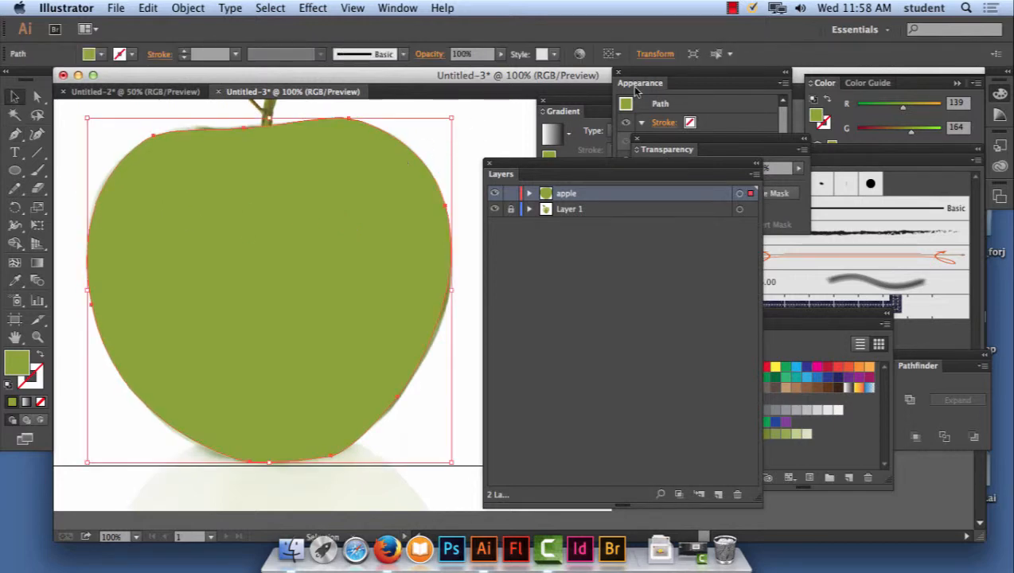
click(726, 8)
click(756, 38)
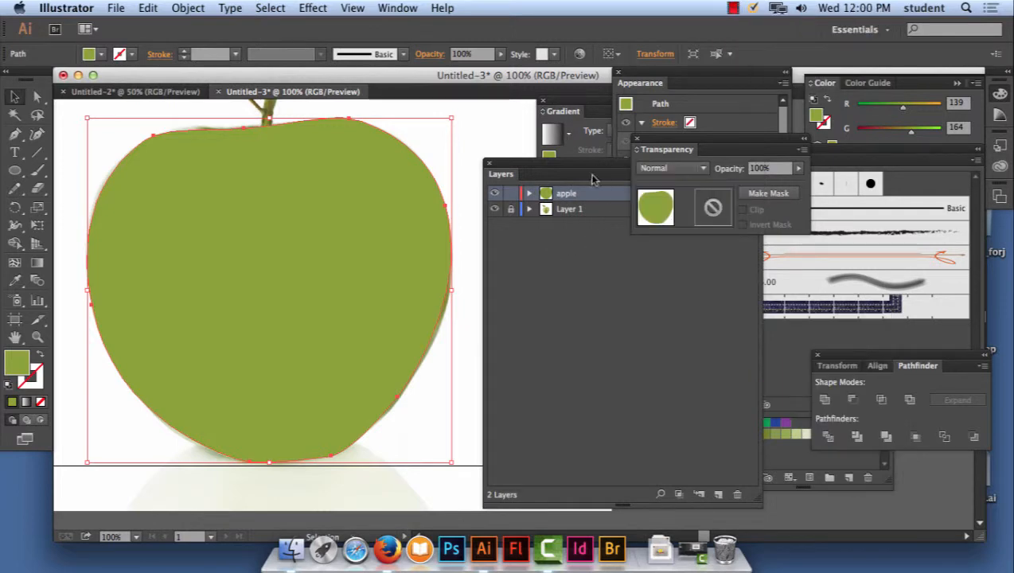
drag(538, 166, 595, 331)
drag(258, 245, 362, 238)
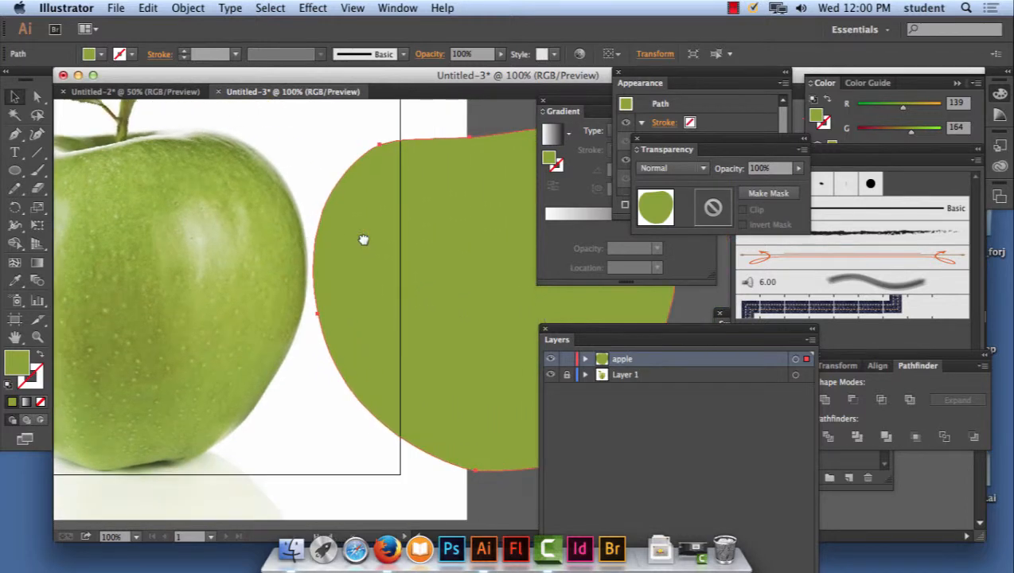
key(super+minus)
key(super+minus)
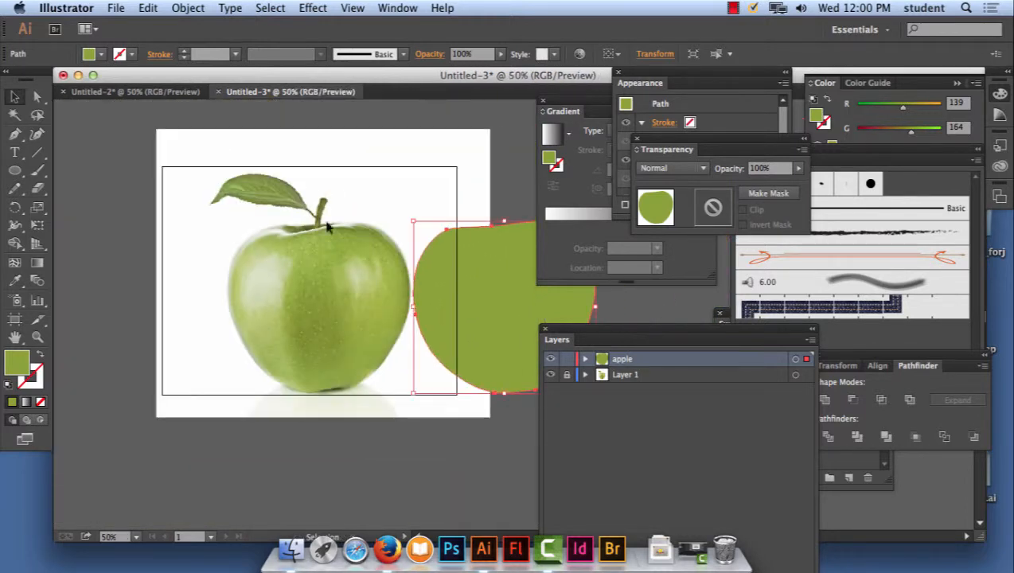
drag(460, 279, 381, 282)
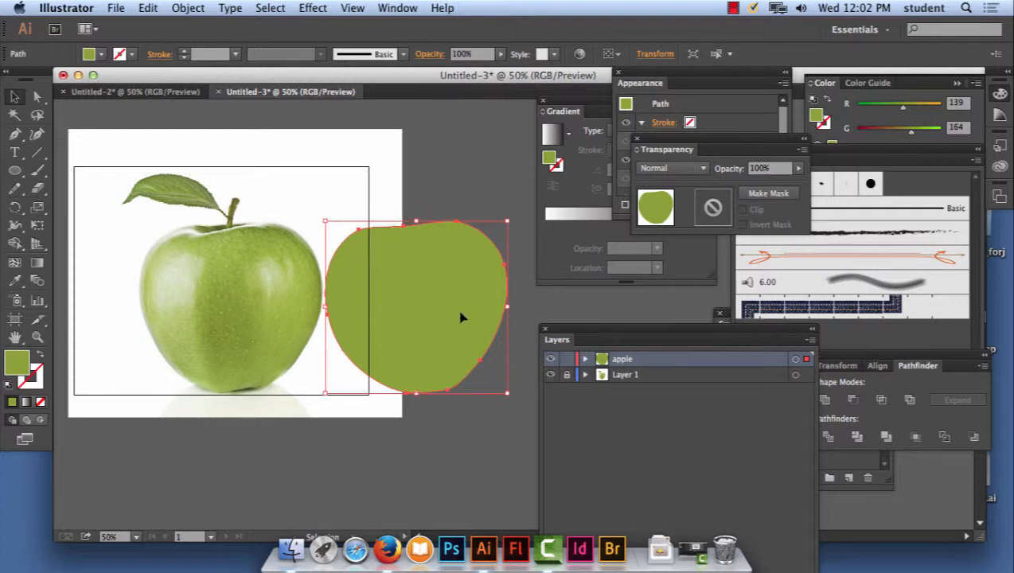
Make three duplicates of the green apple shape in the empty space beside the artboard
click(15, 263)
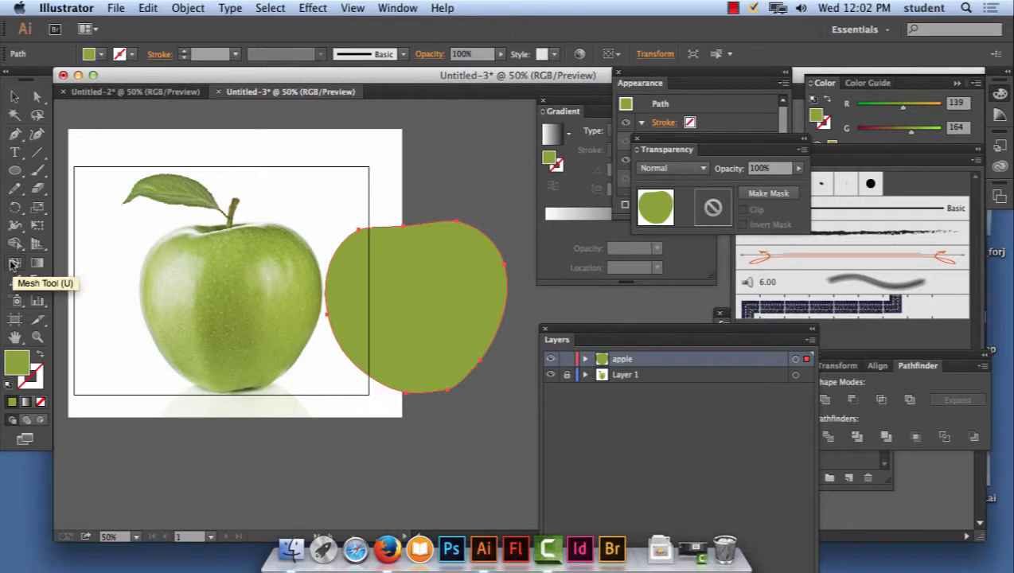
click(13, 98)
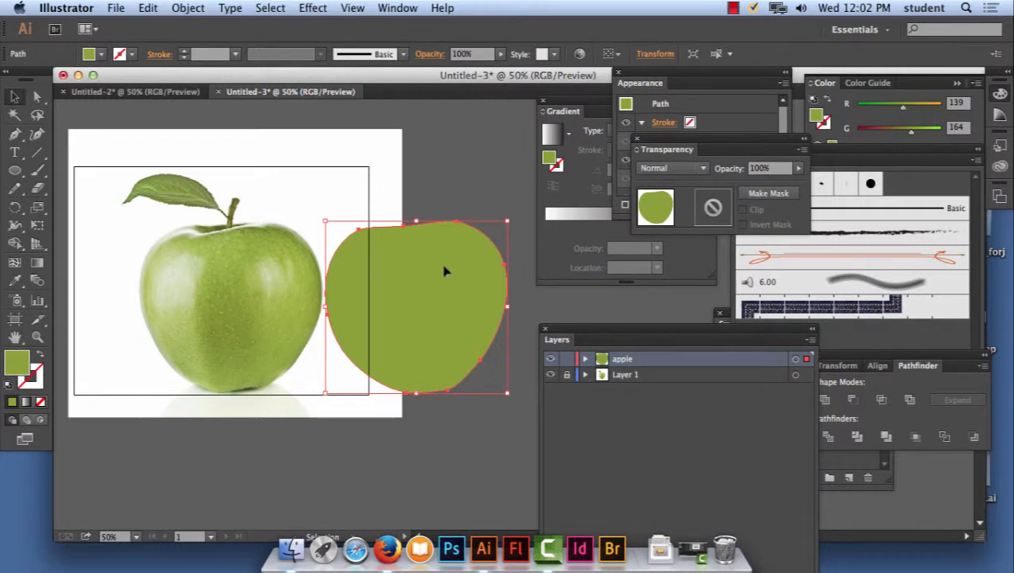
drag(446, 269, 386, 232)
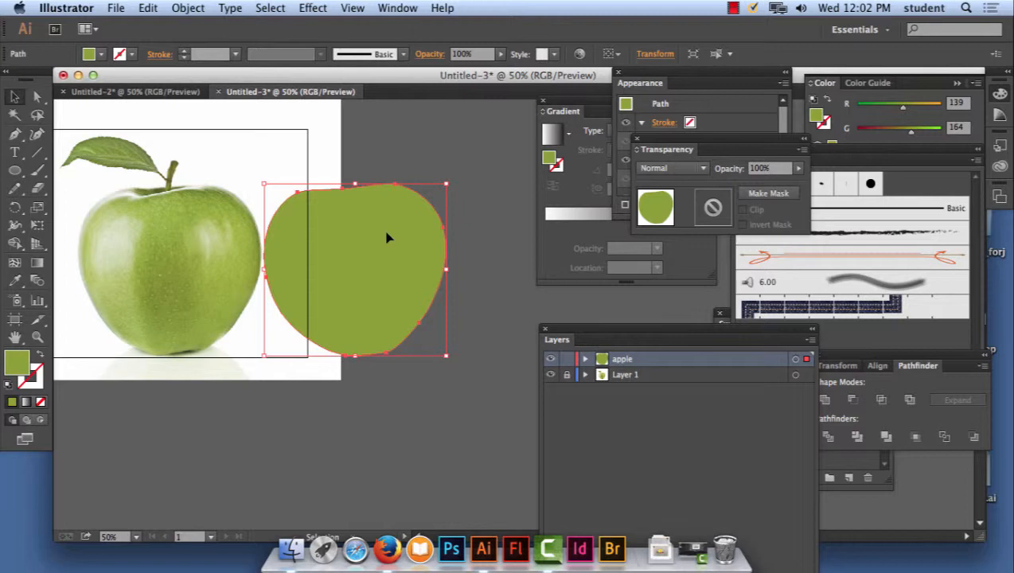
key(super+minus)
key(super+minus)
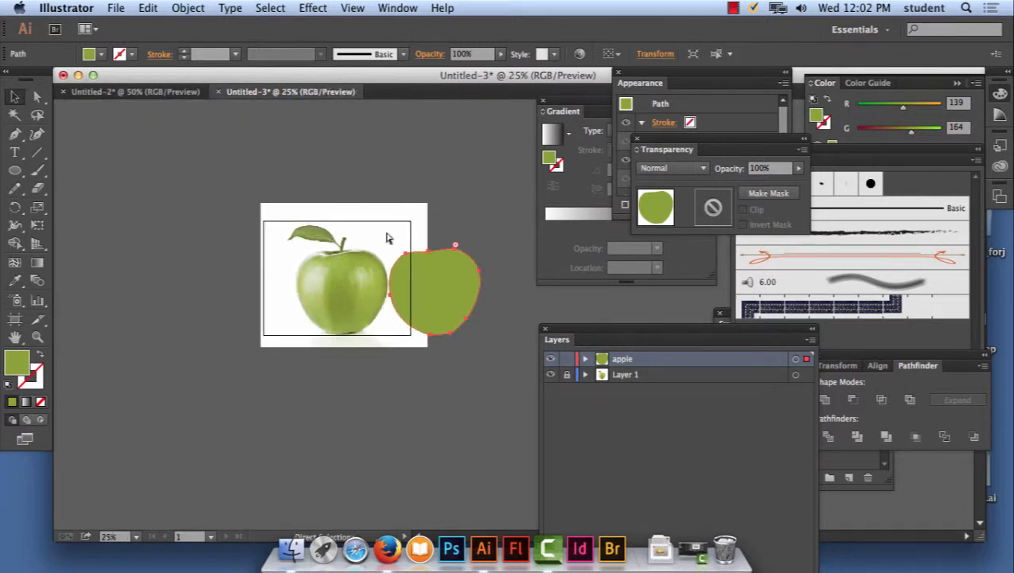
drag(334, 228, 210, 184)
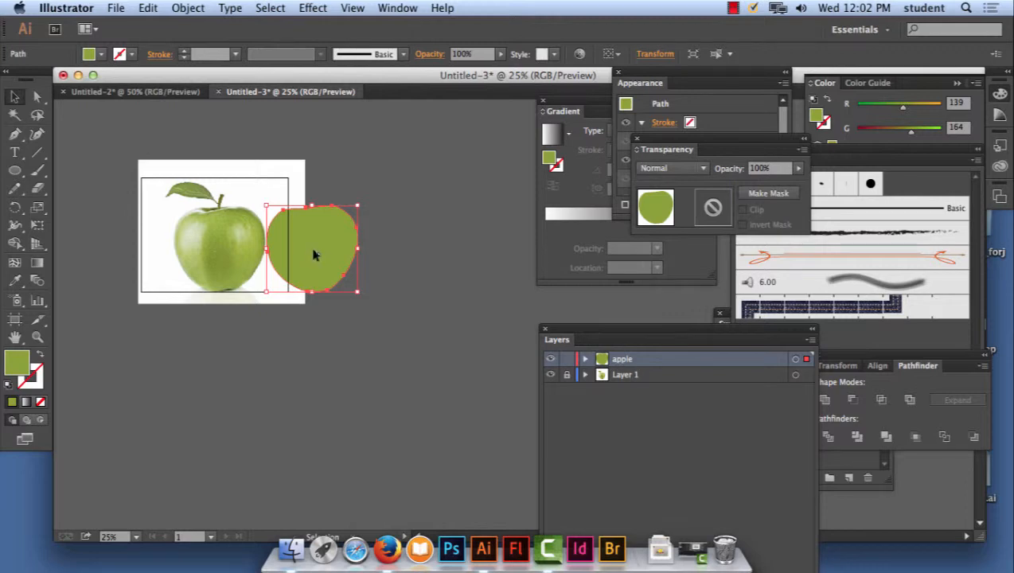
drag(314, 255, 484, 165)
drag(339, 239, 251, 280)
alt+drag(337, 232, 485, 417)
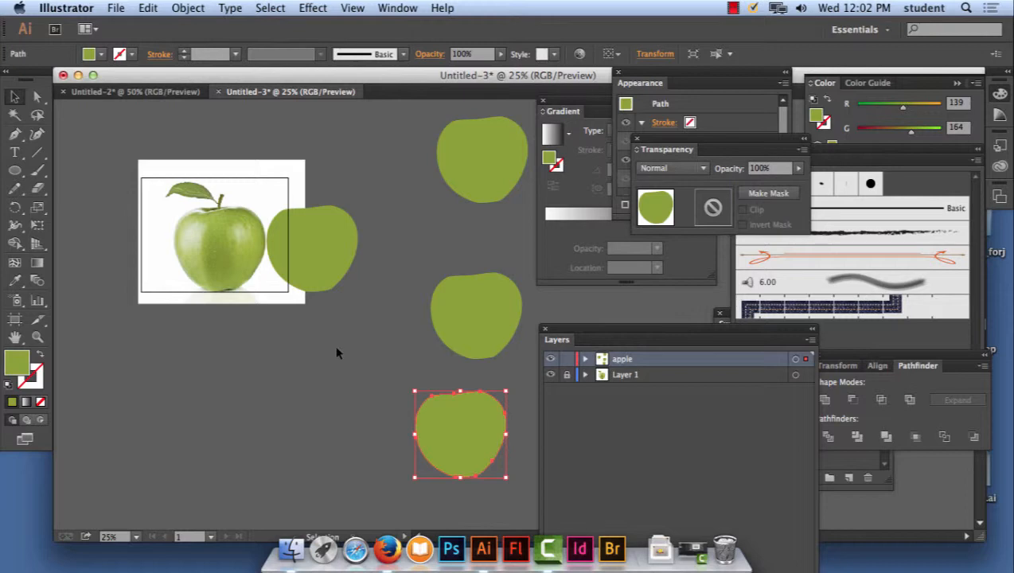
With the Mesh tool, add one mesh point in the upper left and one in the upper right of the apple shape beside the photo
key(super+equal)
key(super+equal)
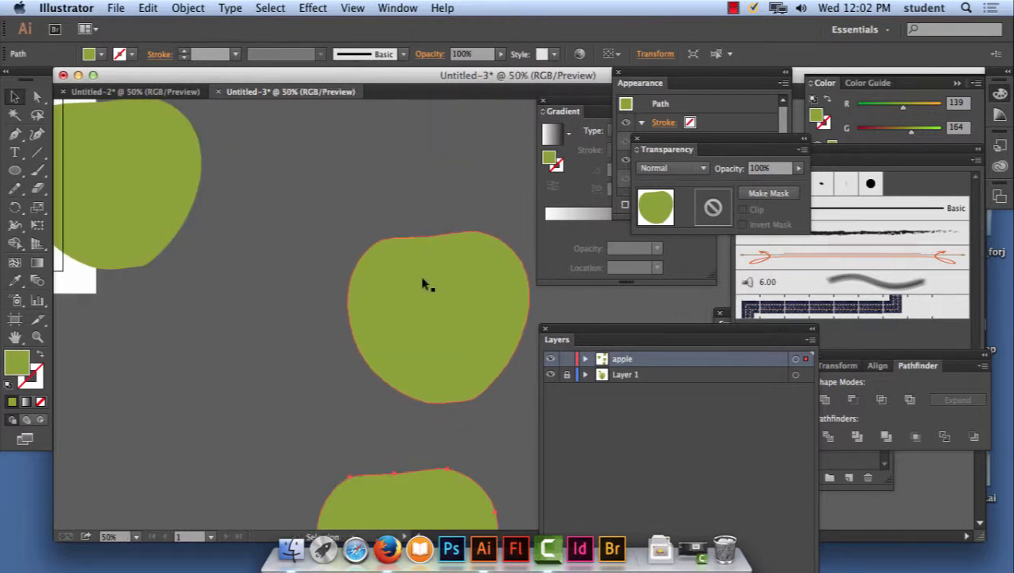
drag(151, 214, 435, 295)
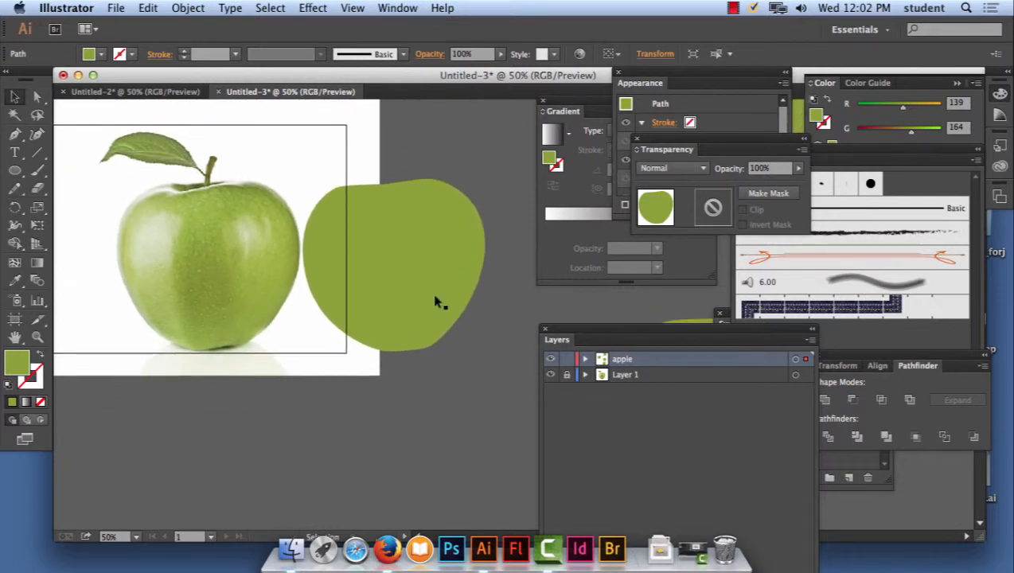
click(16, 265)
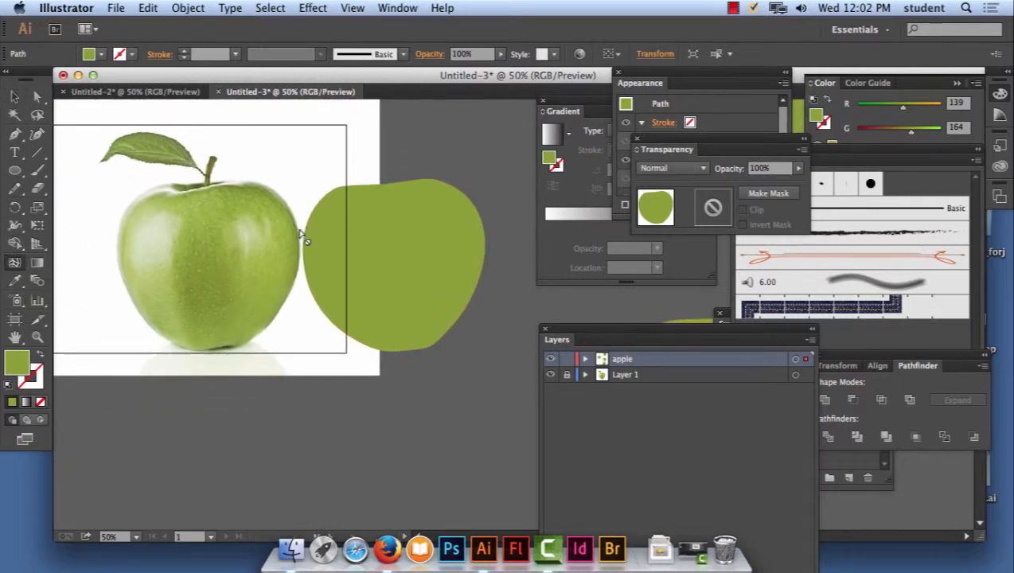
click(362, 211)
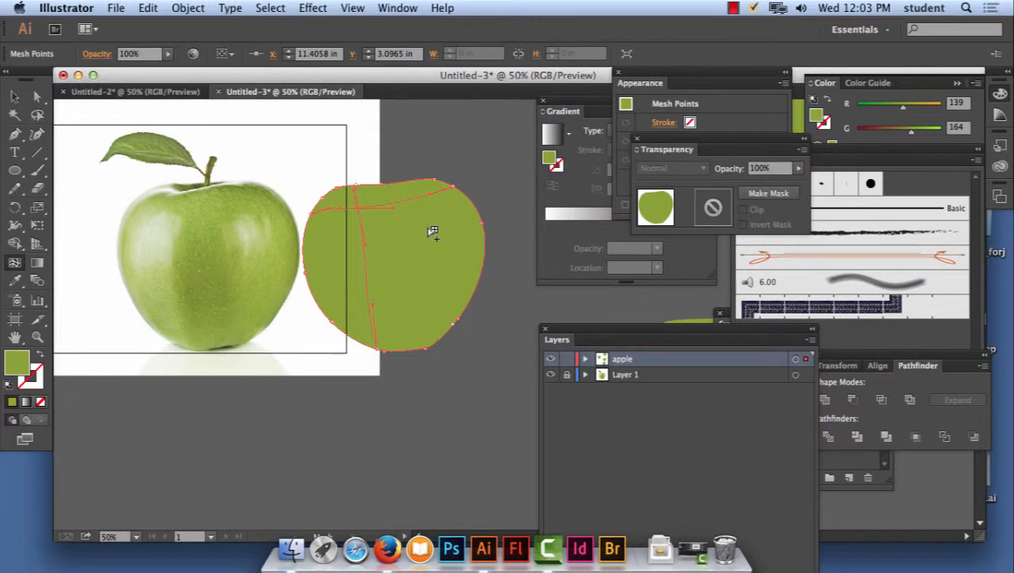
click(431, 231)
Examine the mesh lines and the upper right edge of the apple shape up close, comparing them with the edge of the photographed apple
key(super+equal)
key(super+equal)
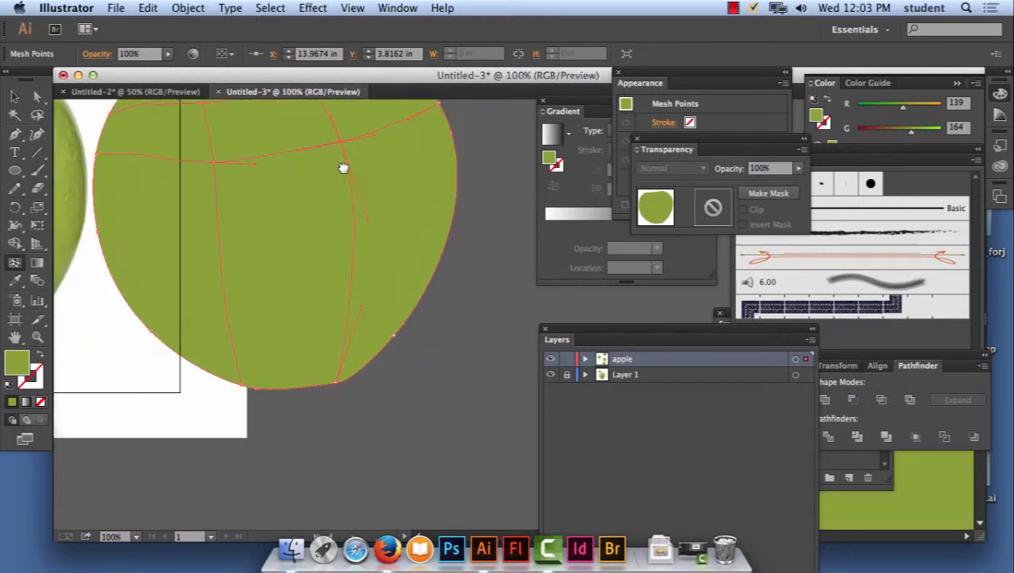
drag(343, 167, 392, 237)
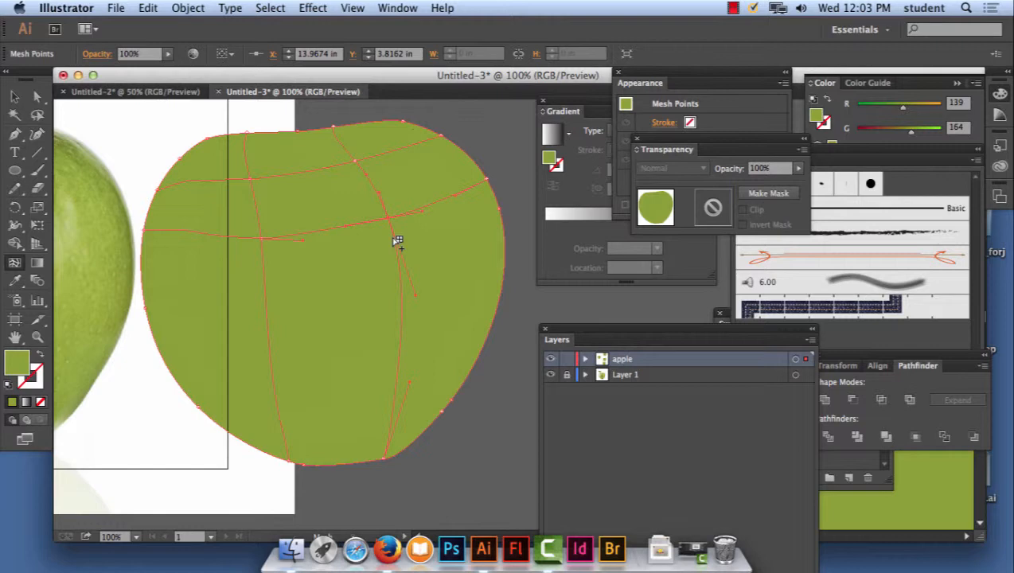
key(super+equal)
key(super+equal)
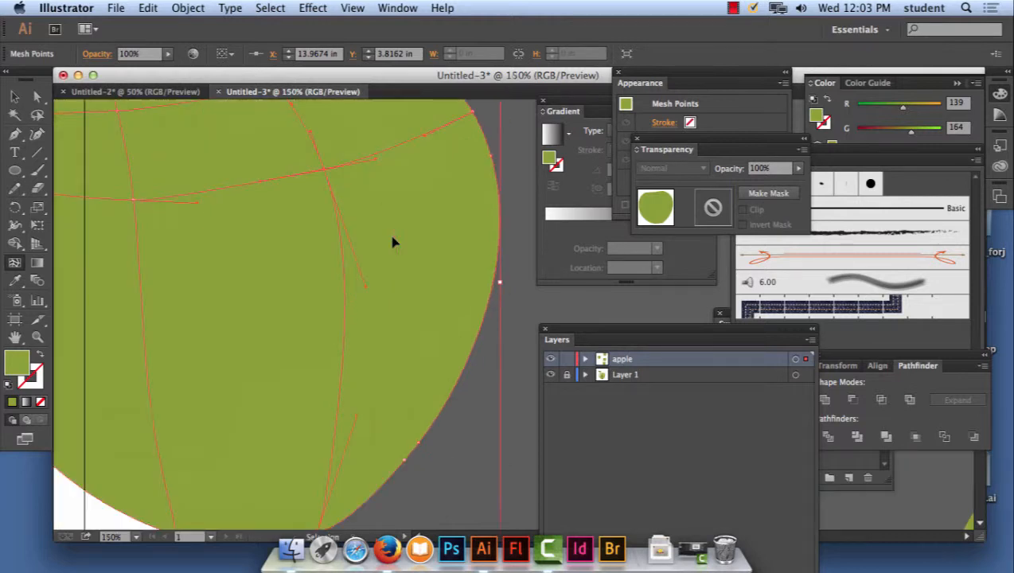
drag(342, 179, 429, 385)
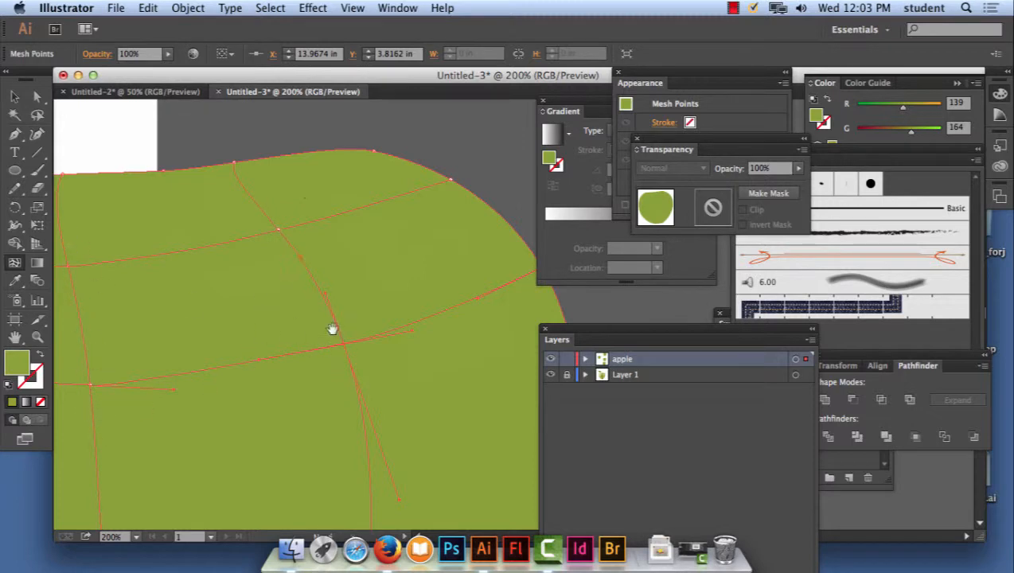
drag(333, 330, 254, 267)
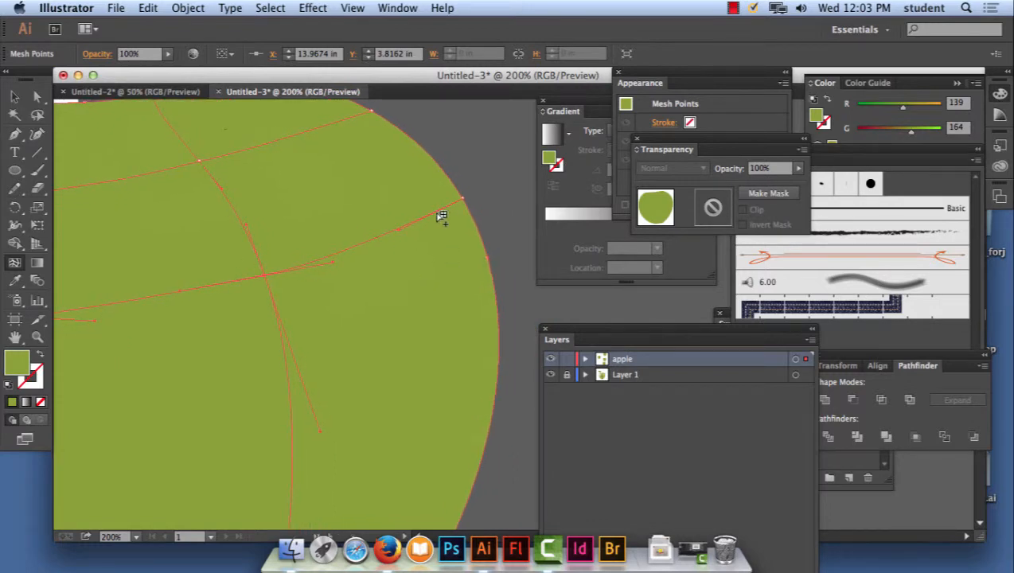
drag(473, 241, 350, 264)
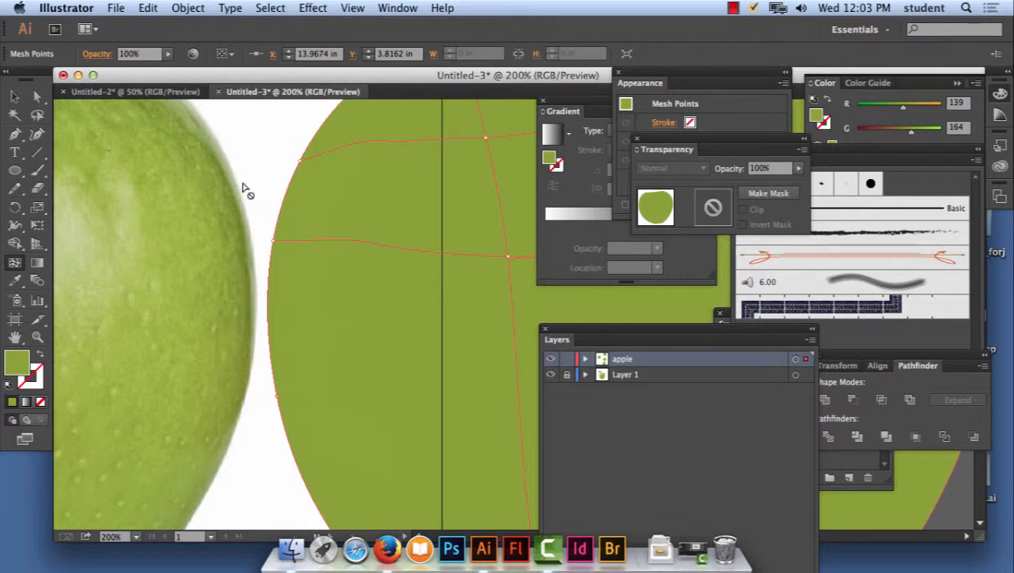
key(space)
drag(488, 171, 135, 237)
drag(426, 199, 171, 213)
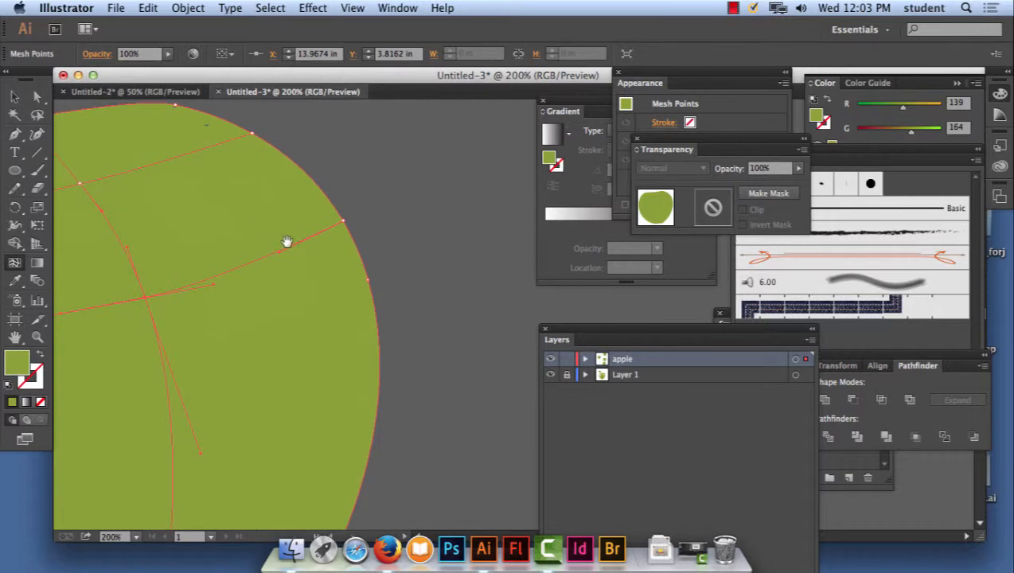
Try an extra mesh point near the apple shape's upper right edge and undo it
click(313, 194)
click(159, 8)
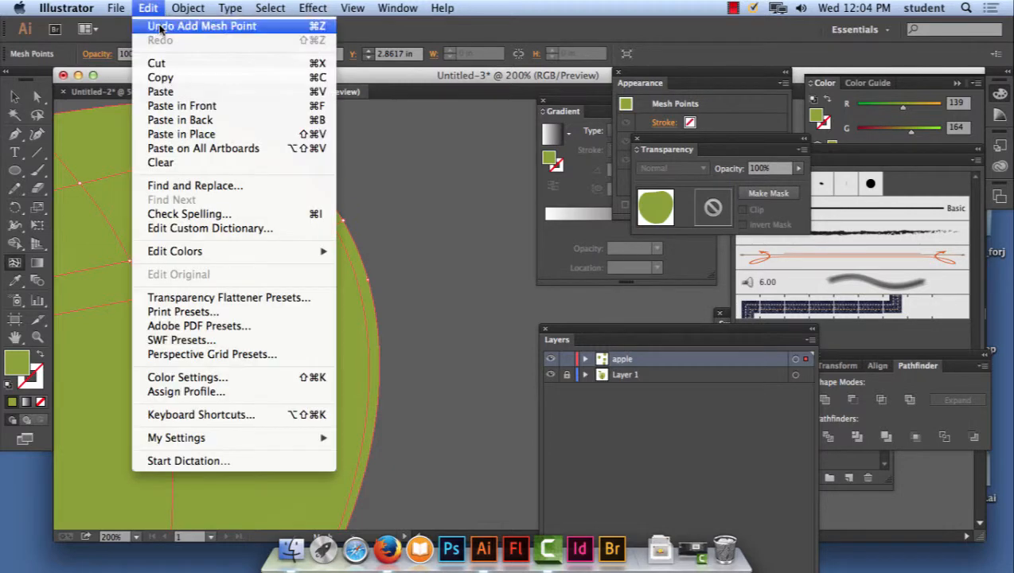
click(159, 30)
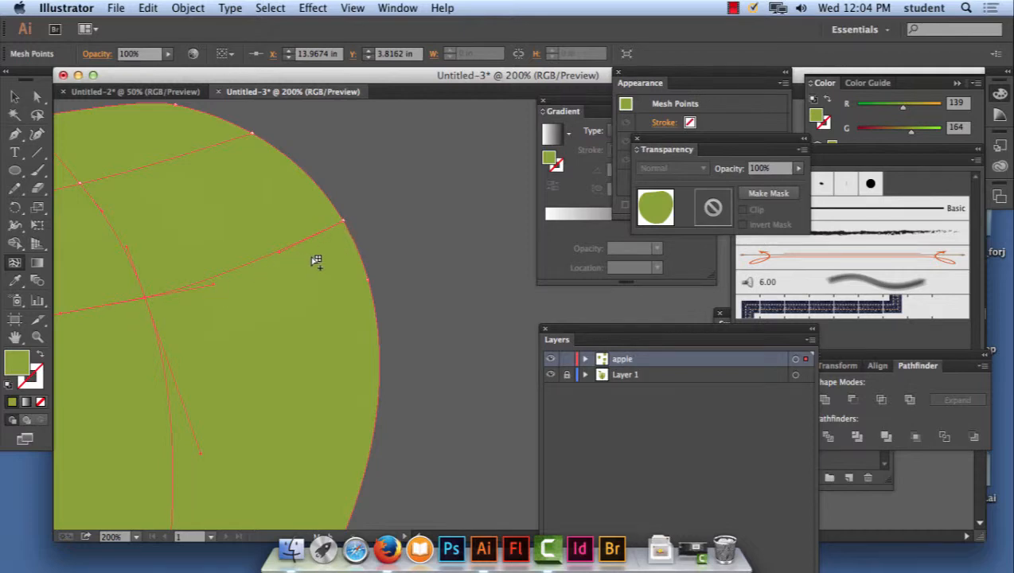
Add a mesh point just inside the apple shape's upper right edge and colour it with the dark green R=81 G=95 B=36 swatch
click(340, 227)
click(398, 7)
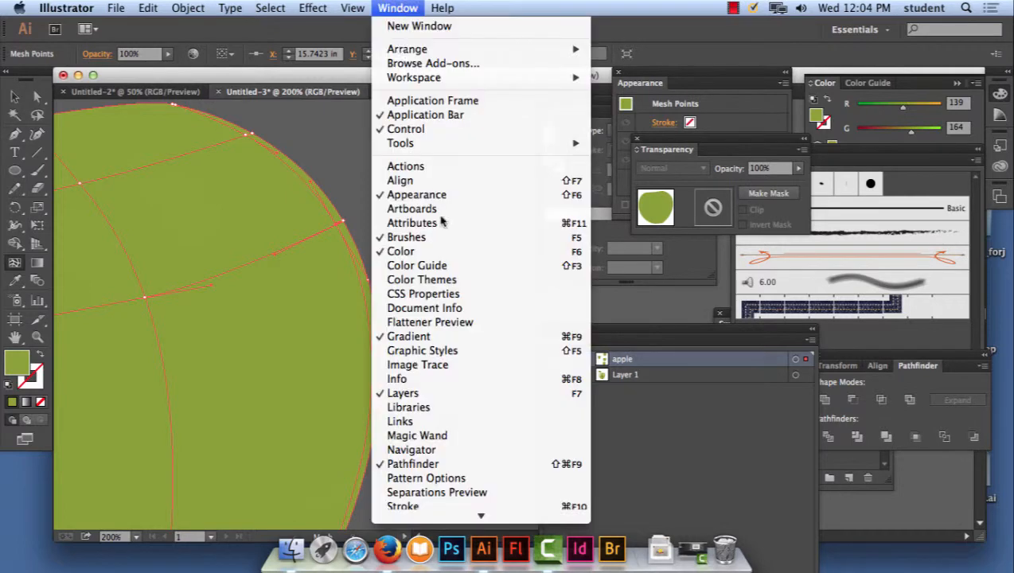
mouse_move(452, 517)
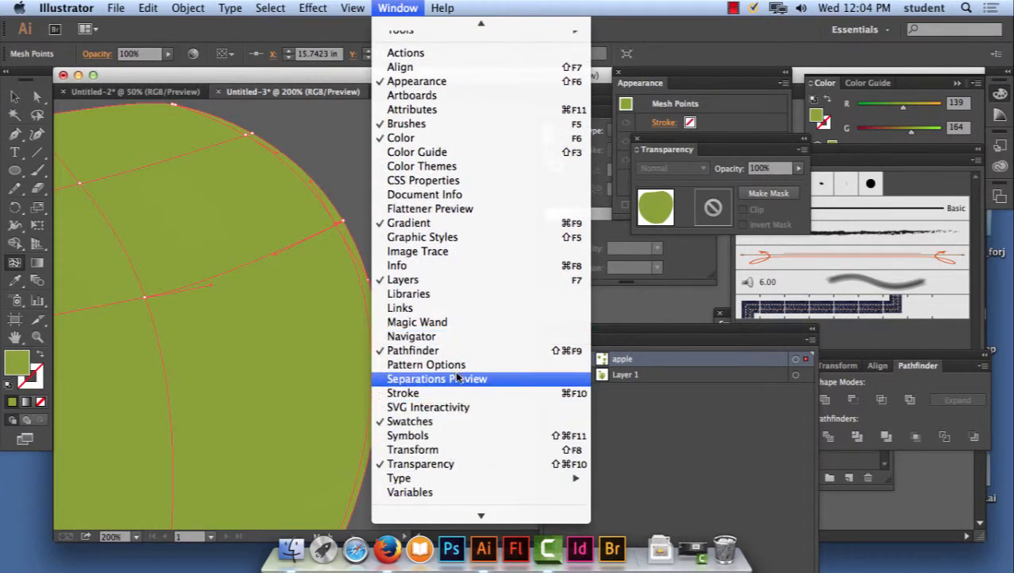
click(455, 420)
drag(754, 318, 446, 141)
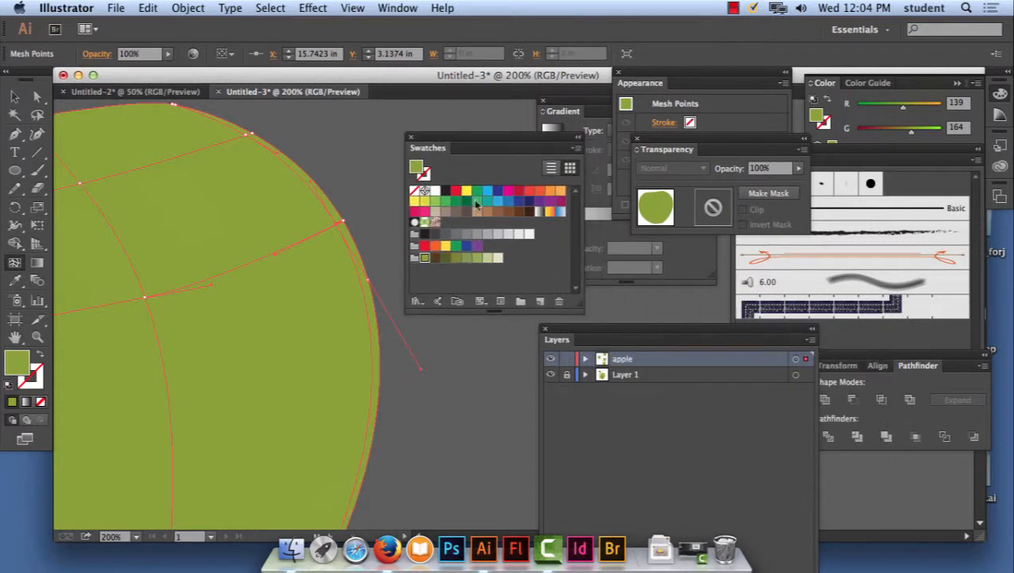
click(446, 259)
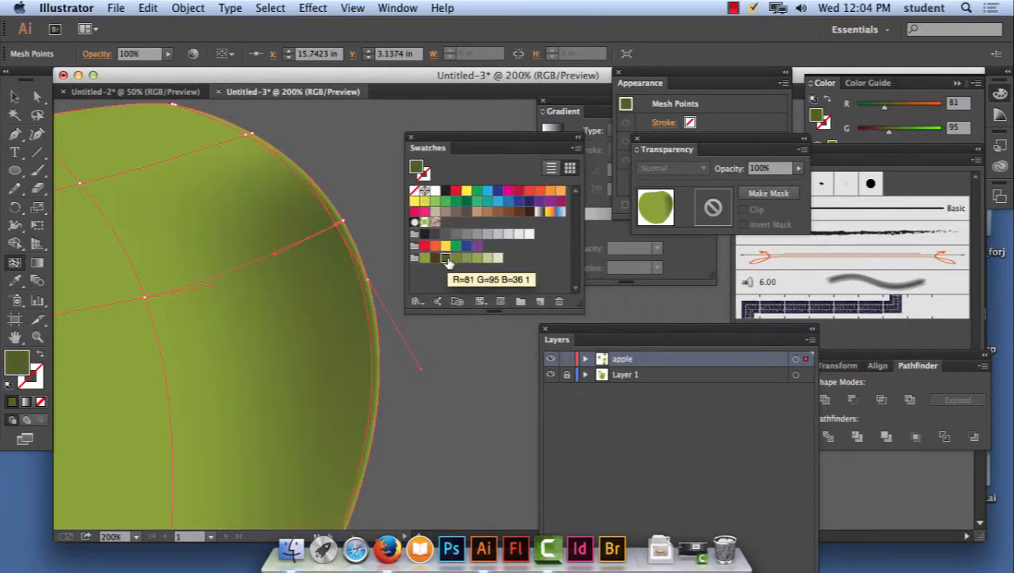
Colour the mesh point on the outline beside the dark upper right area with the pale R=220 G=227 B=197 swatch
click(347, 223)
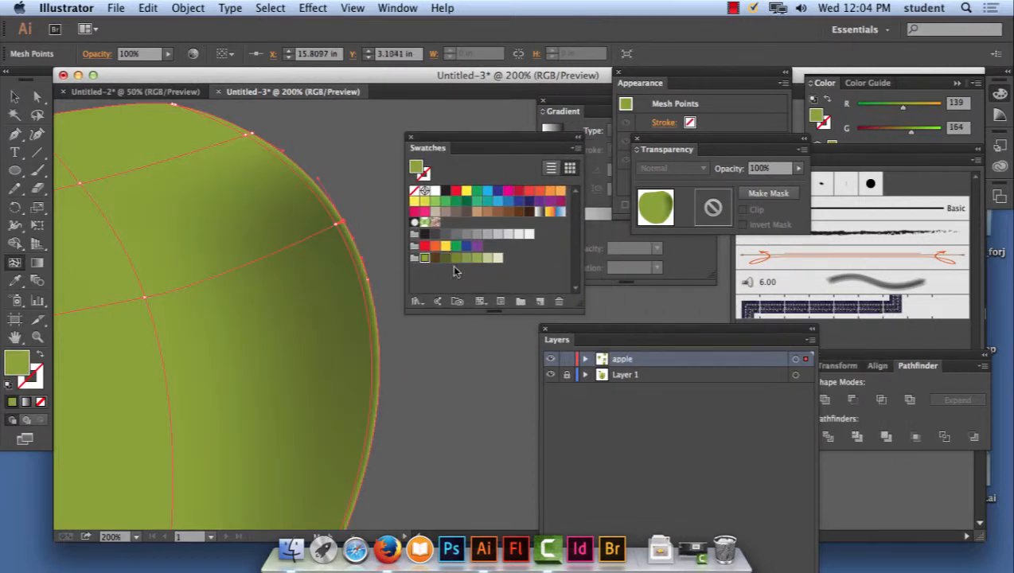
click(495, 259)
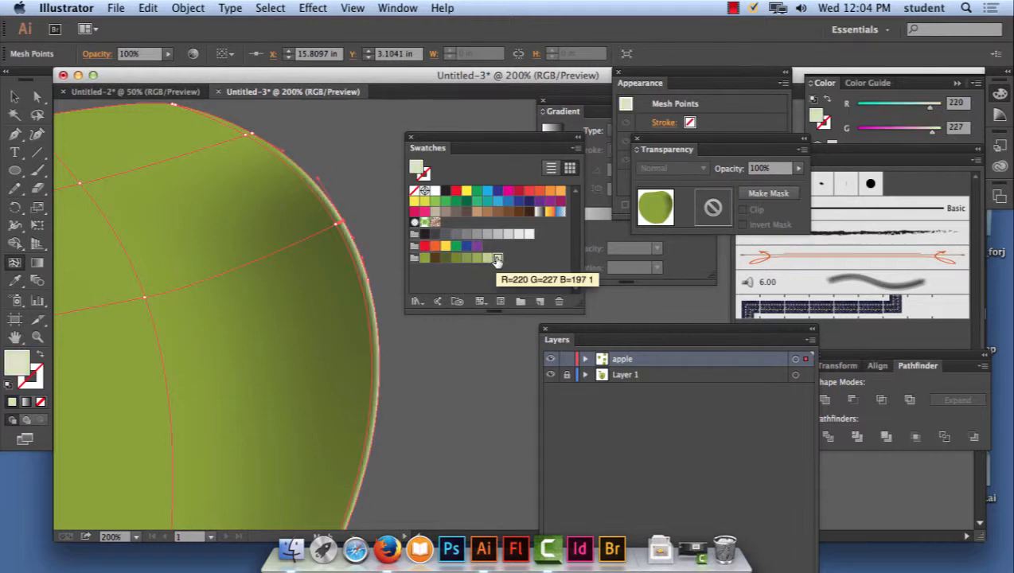
click(248, 137)
key(super+minus)
key(super+minus)
key(super+minus)
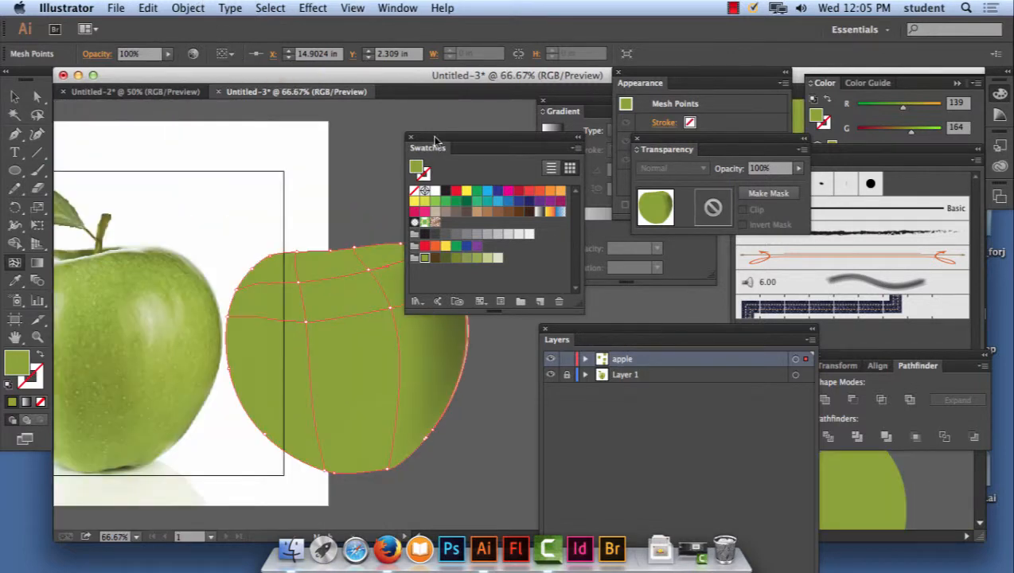
drag(435, 141, 591, 153)
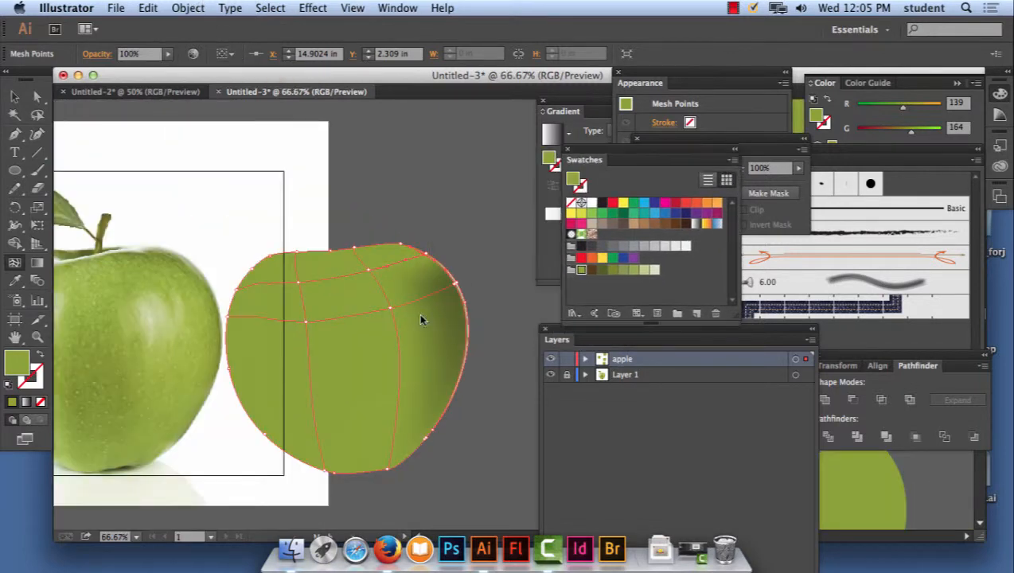
Add a dark green R=81 G=95 B=36 mesh point in the apple's lower middle and colour the upper right interior point pale R=220 G=227 B=197
click(356, 394)
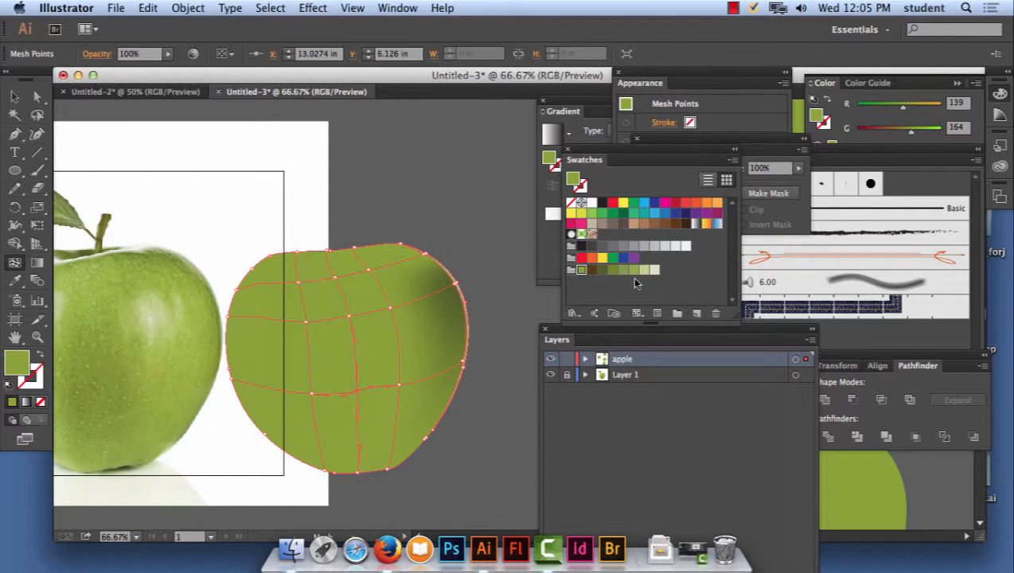
click(602, 270)
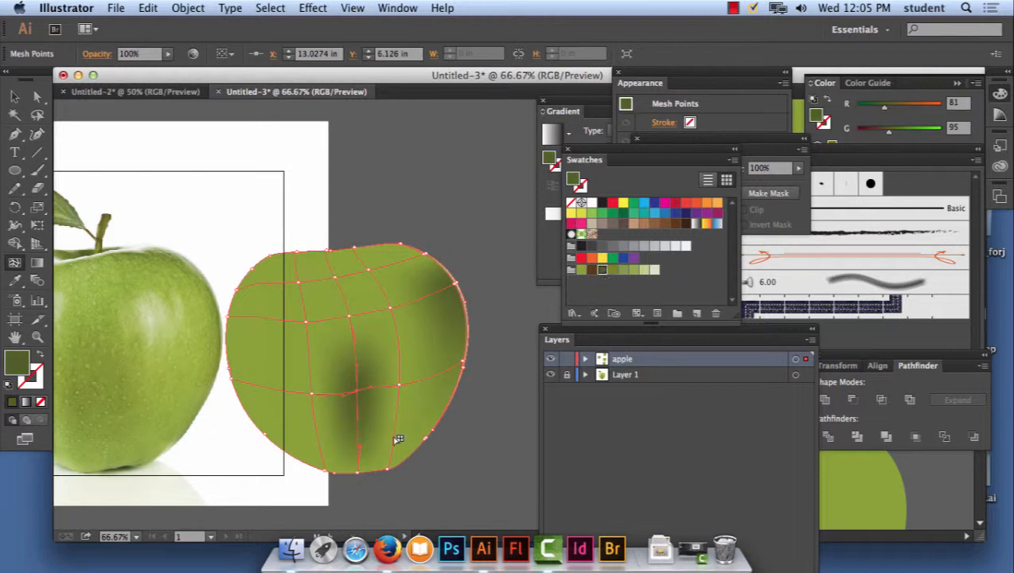
drag(456, 313, 471, 292)
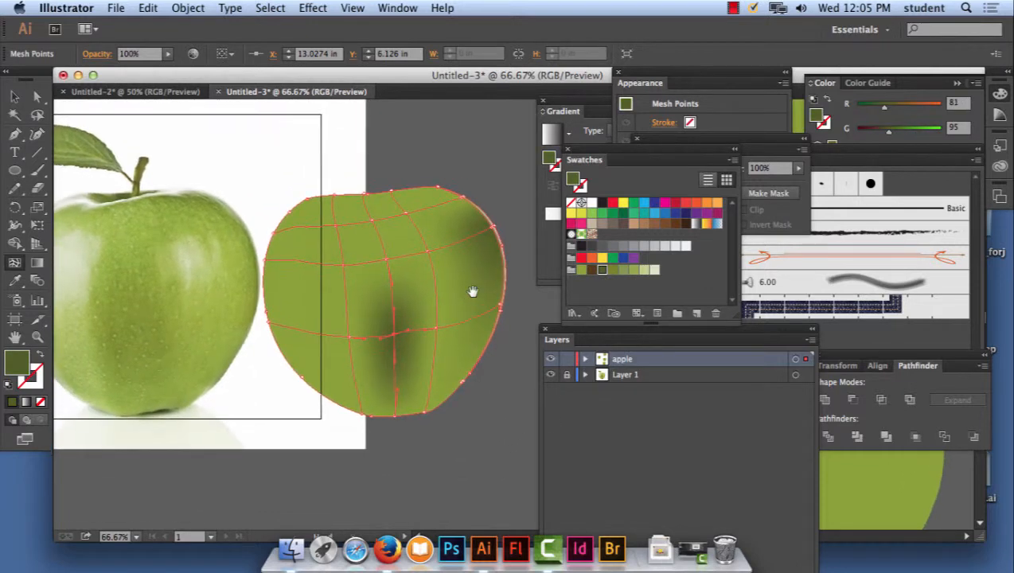
click(432, 253)
click(655, 271)
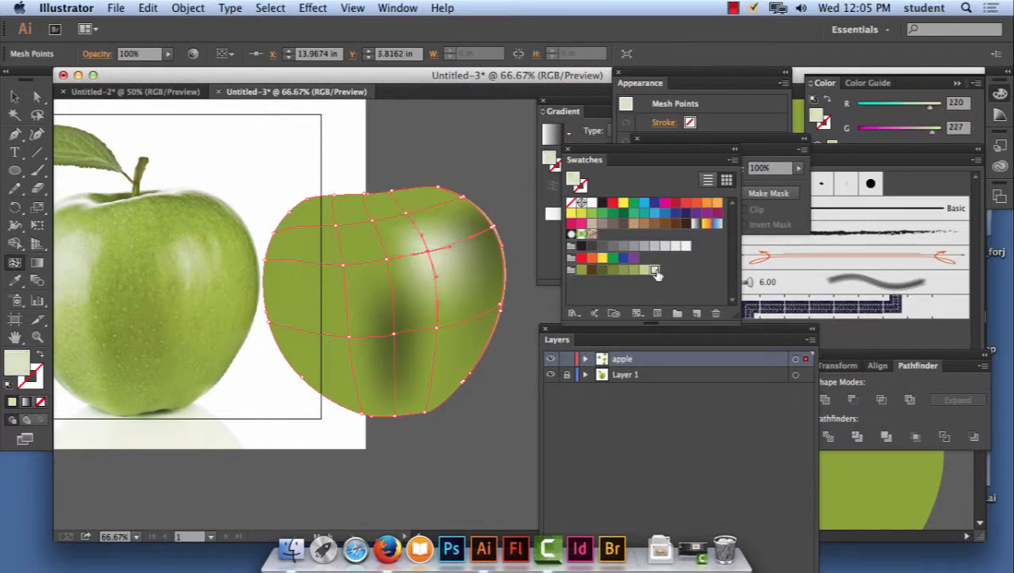
Colour the apple's upper left interior mesh point pale R=220 G=227 B=197 and shift it slightly towards the left edge
scroll(435, 289, left, 3)
scroll(435, 289, down, 1)
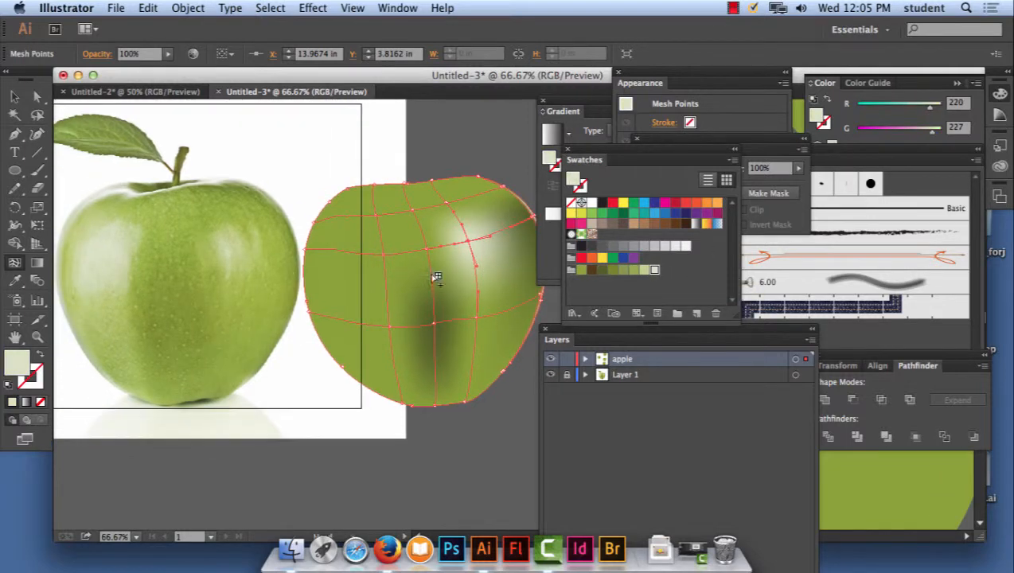
click(385, 260)
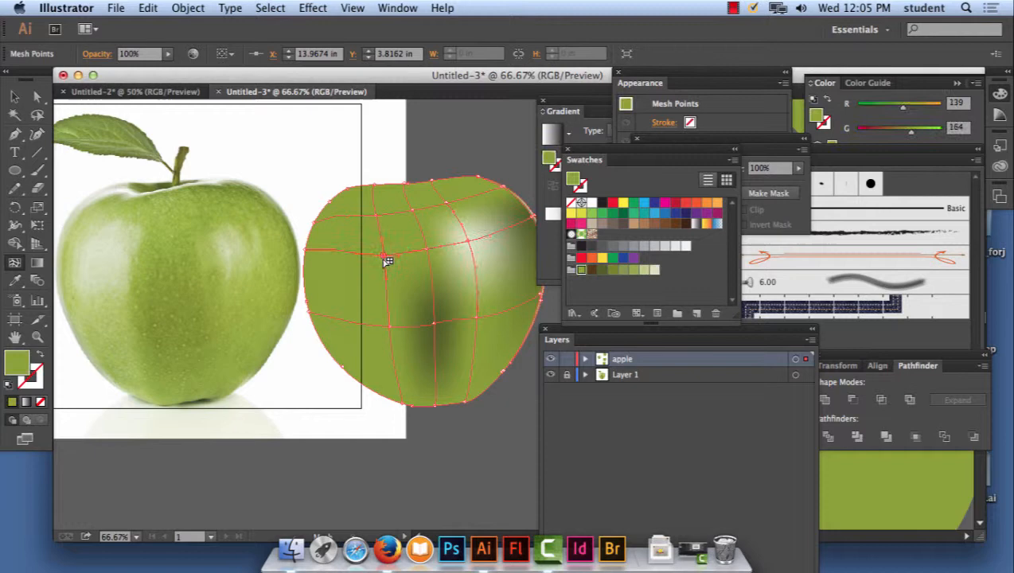
click(655, 270)
drag(385, 255, 375, 258)
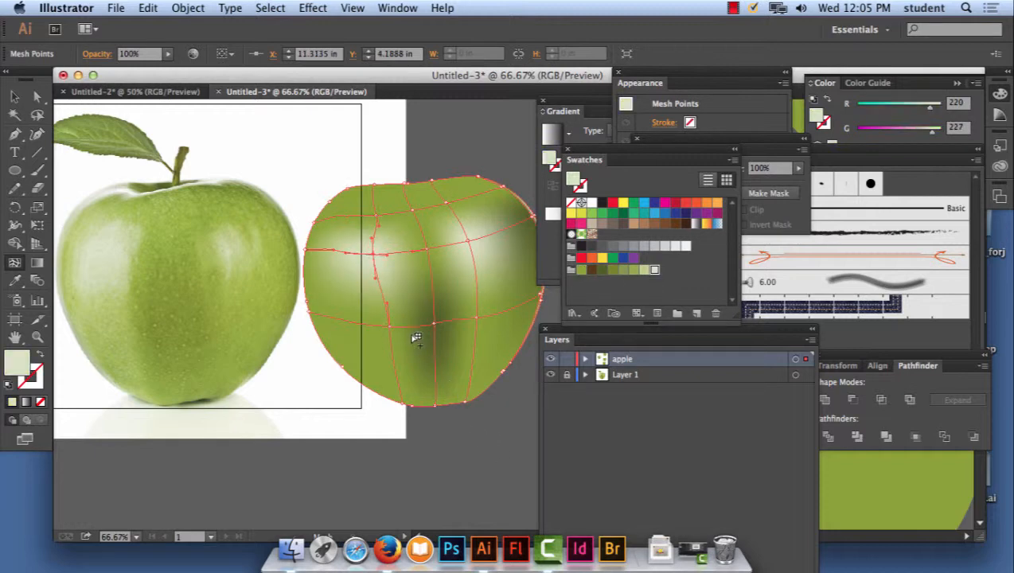
Move the two mesh points flanking the dark lower centre outward and colour the right outline point level with them dark green R=81 G=95 B=36
click(387, 329)
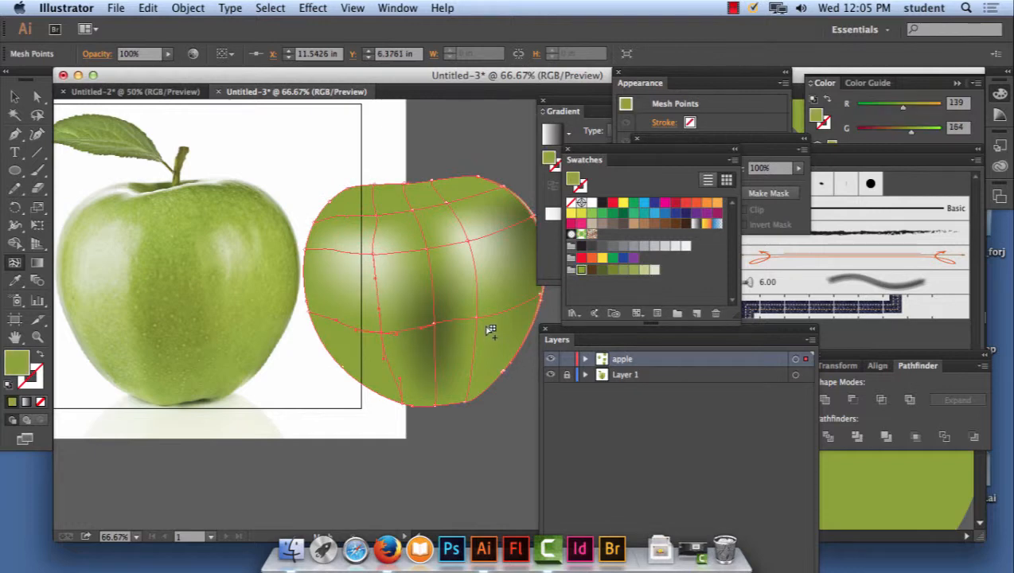
mouse_move(478, 317)
mouse_down()
mouse_move(493, 330)
mouse_move(486, 333)
mouse_up()
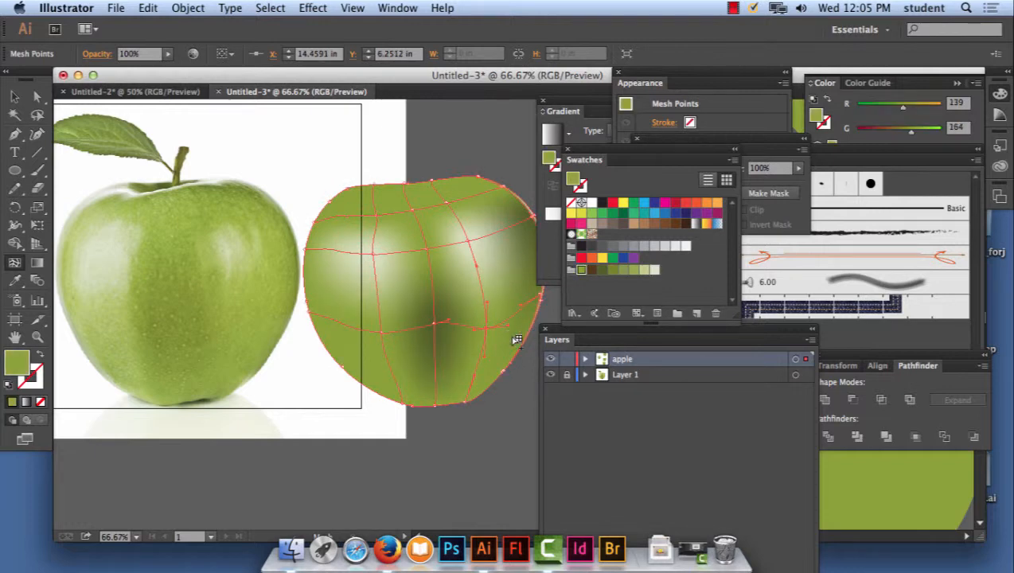
scroll(482, 299, right, 3)
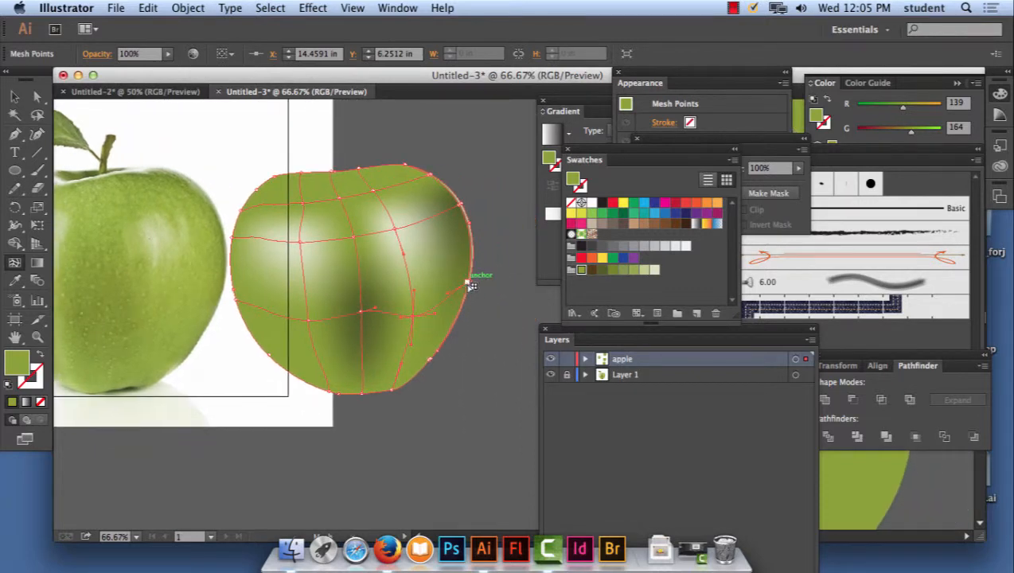
click(470, 285)
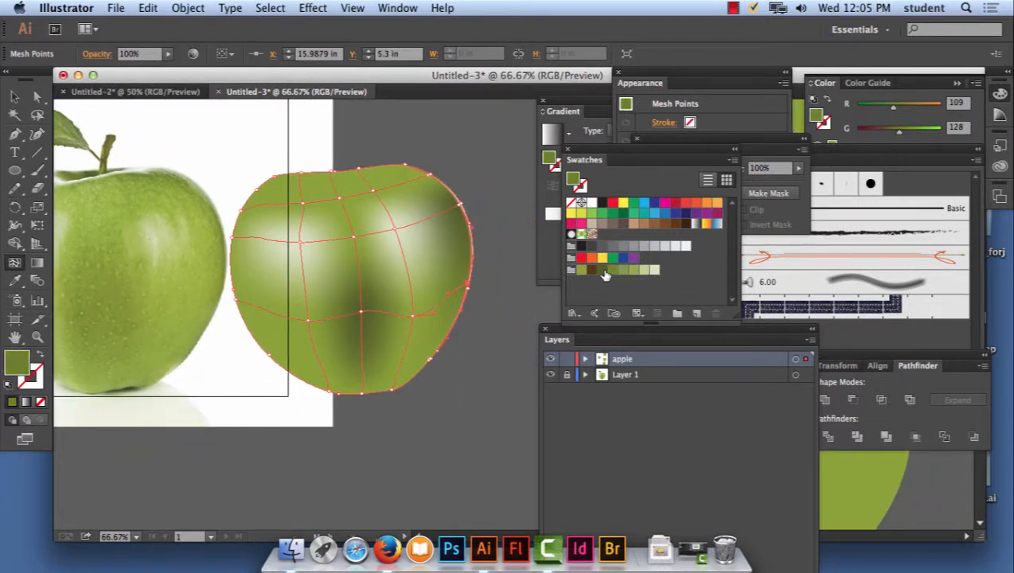
click(603, 272)
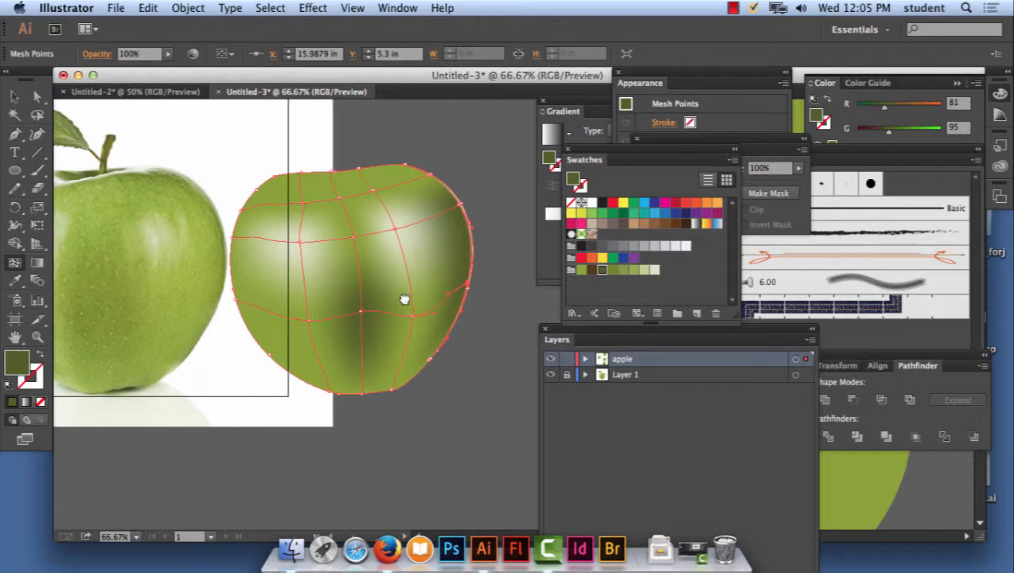
Compare the mesh apple's lower shading and mesh points with the light and dark areas of the photographed apple
scroll(404, 299, left, 5)
scroll(404, 299, down, 2)
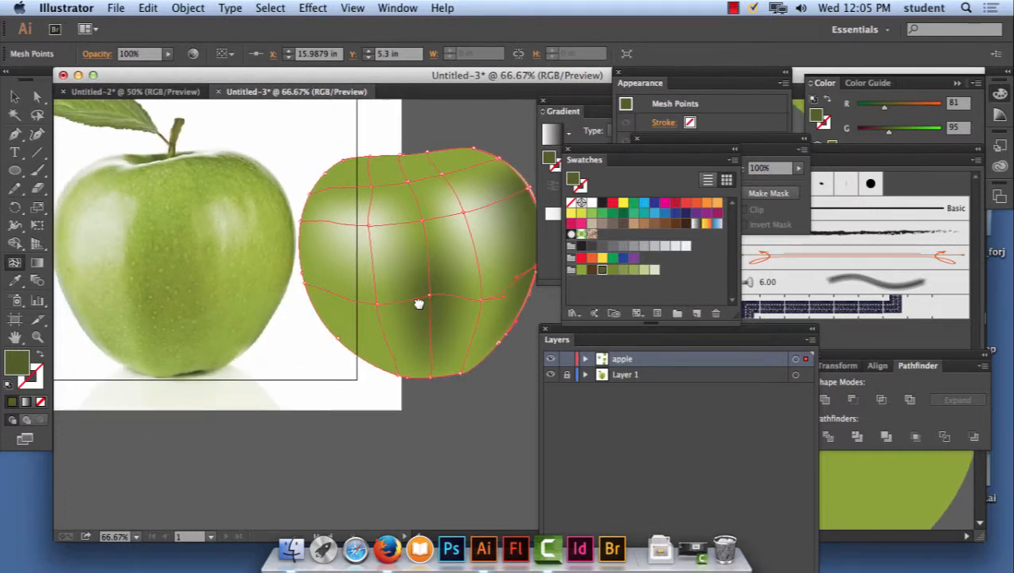
scroll(415, 299, right, 2)
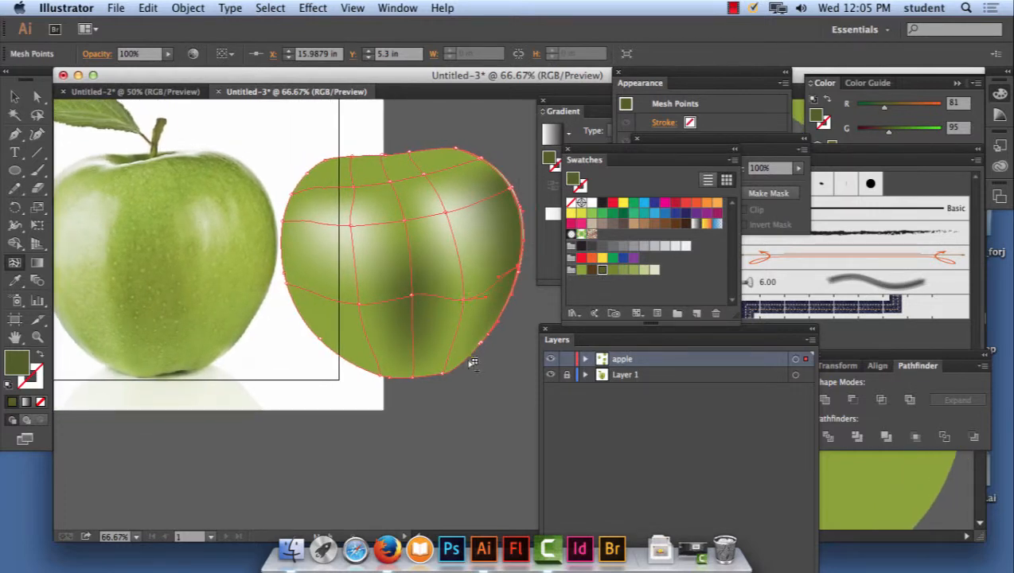
click(445, 377)
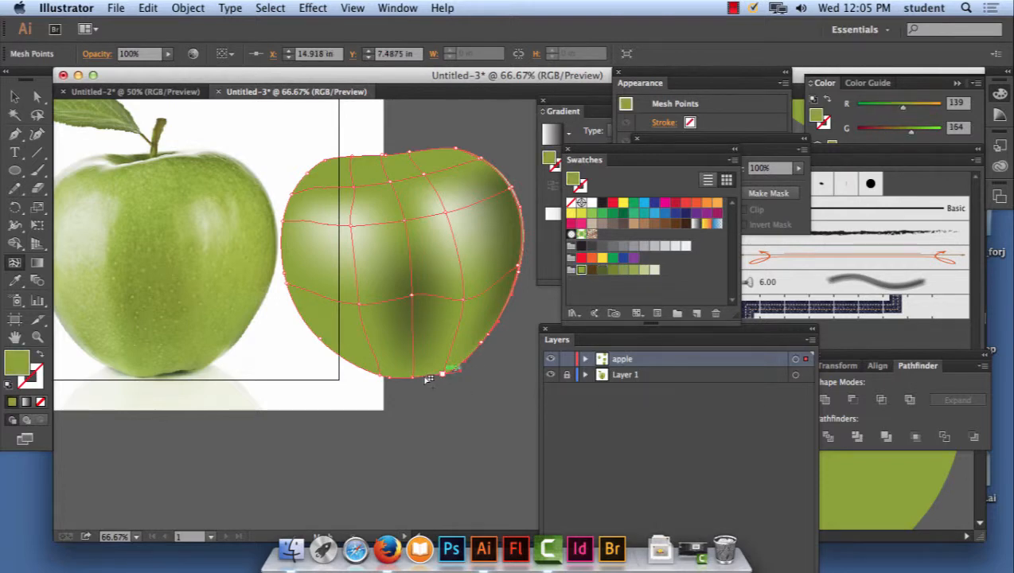
scroll(413, 250, up, 1)
scroll(413, 251, left, 1)
scroll(414, 251, left, 2)
scroll(414, 251, down, 1)
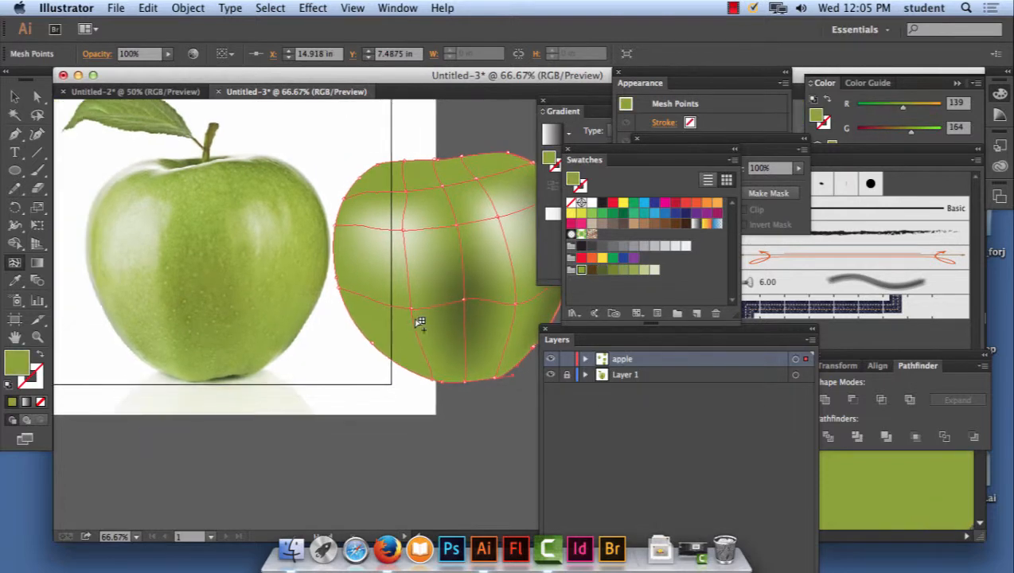
click(415, 310)
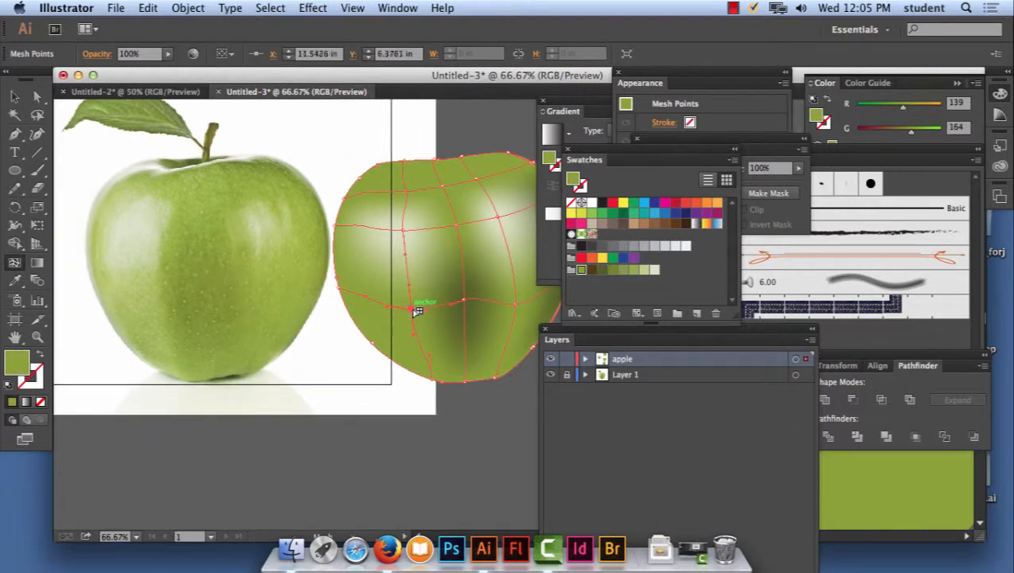
Add a mesh point just inside the apple's lower left edge and colour it with the medium green R=149 G=172 swatch
click(346, 289)
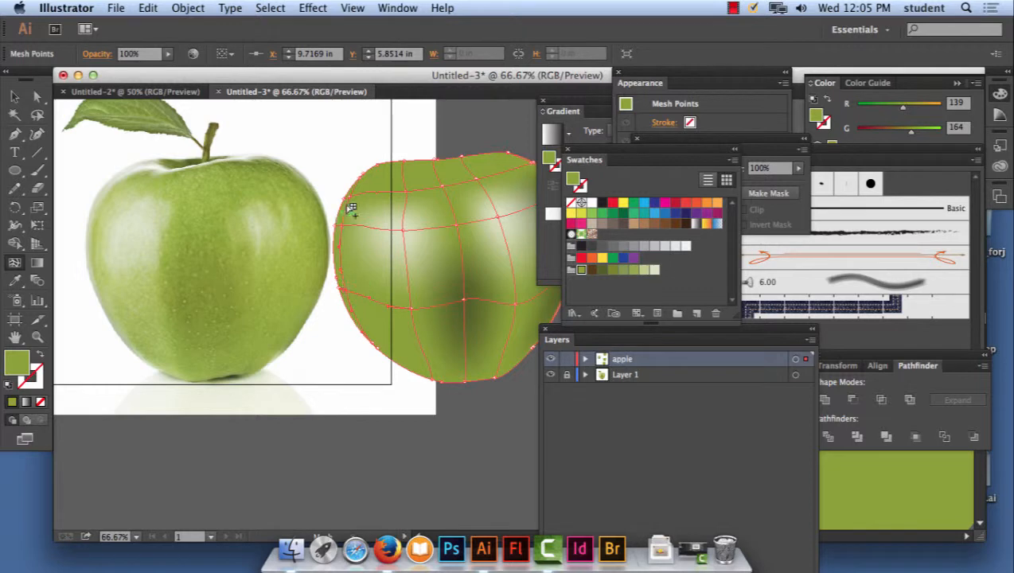
click(653, 270)
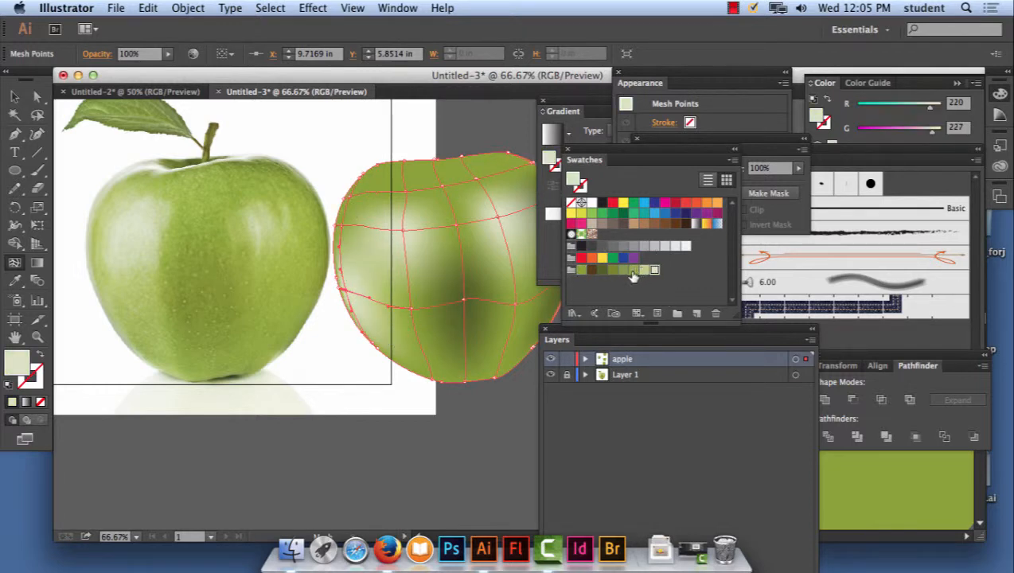
click(633, 270)
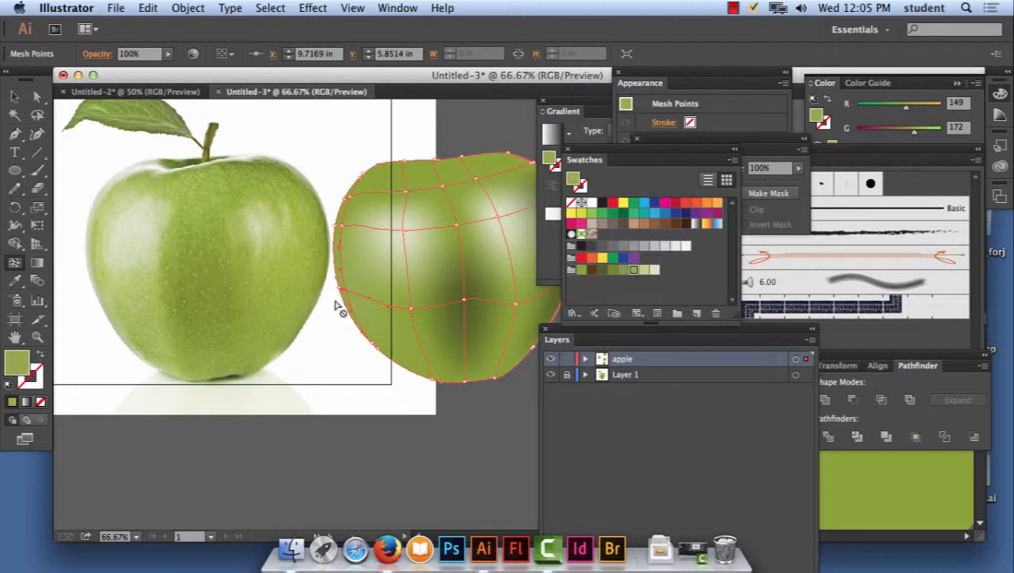
Colour three mesh points along the apple's left outline with the pale R=220 G=227 B=197 swatch and deselect the apple
click(654, 269)
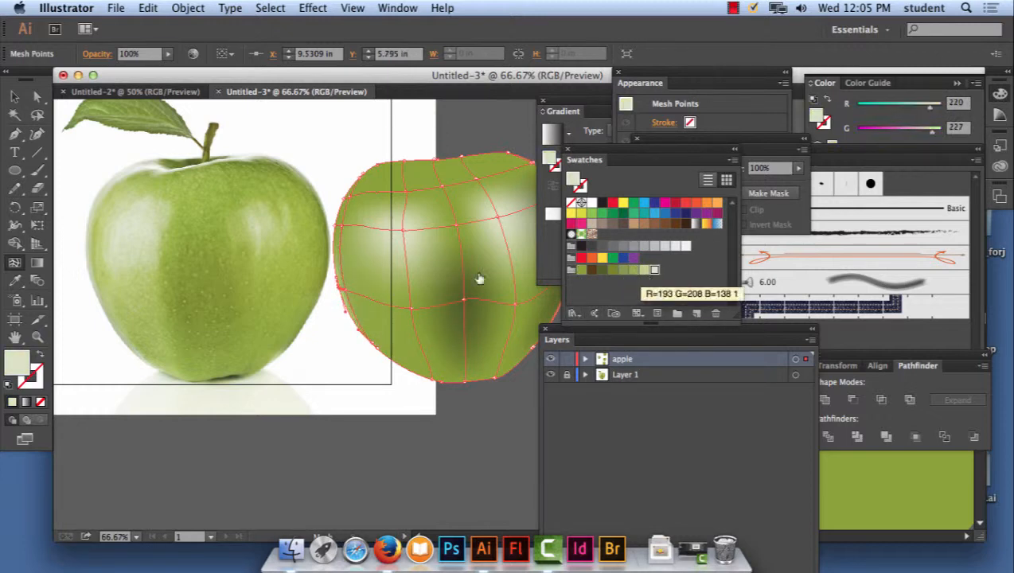
click(340, 231)
click(653, 270)
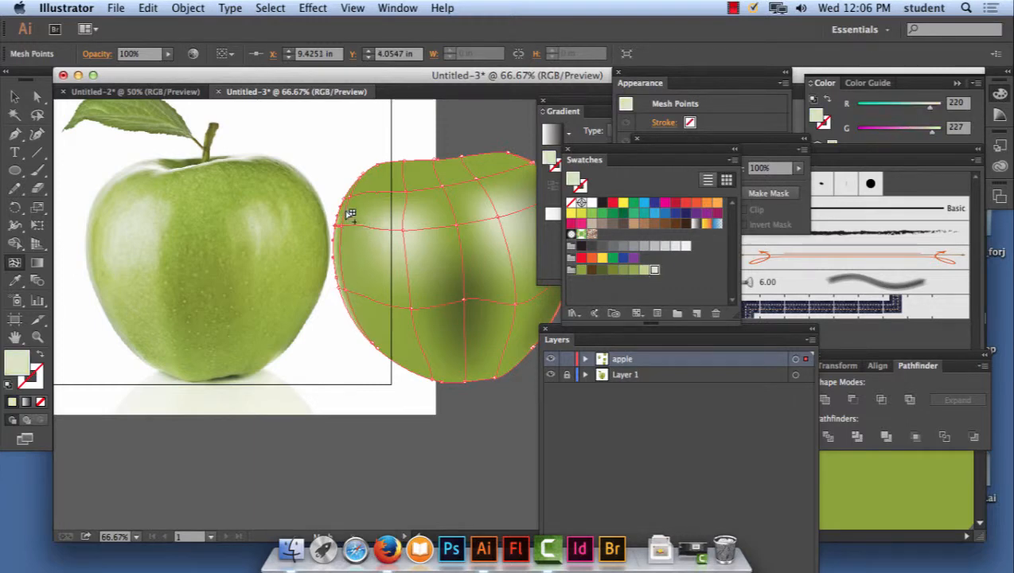
click(348, 198)
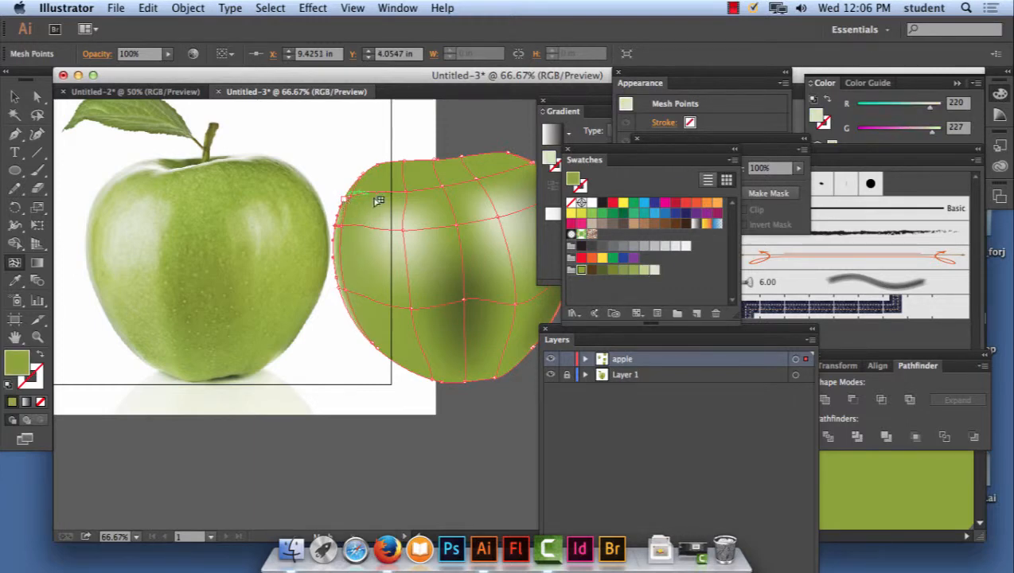
click(654, 271)
drag(453, 229, 394, 234)
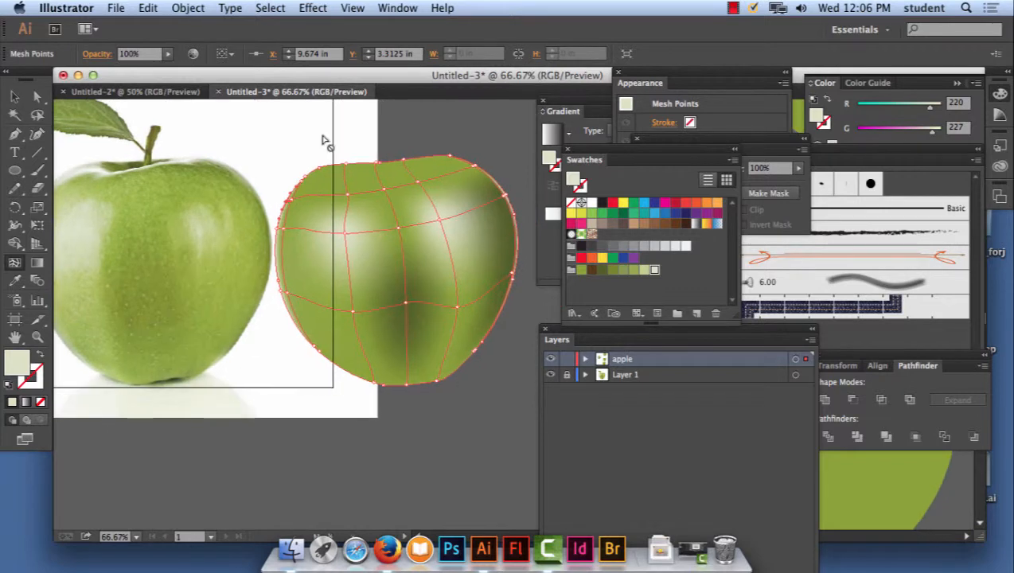
key(v)
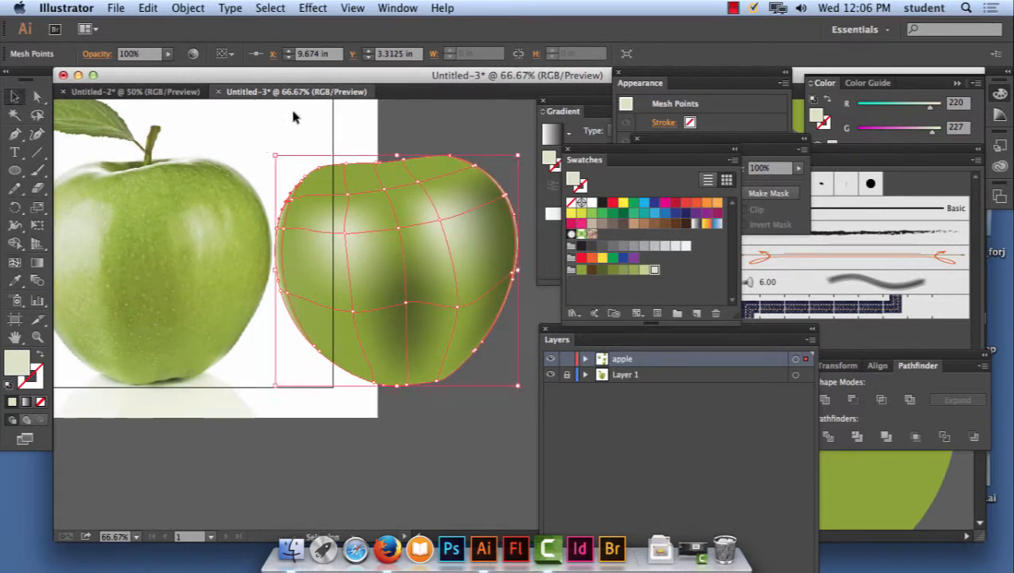
click(292, 118)
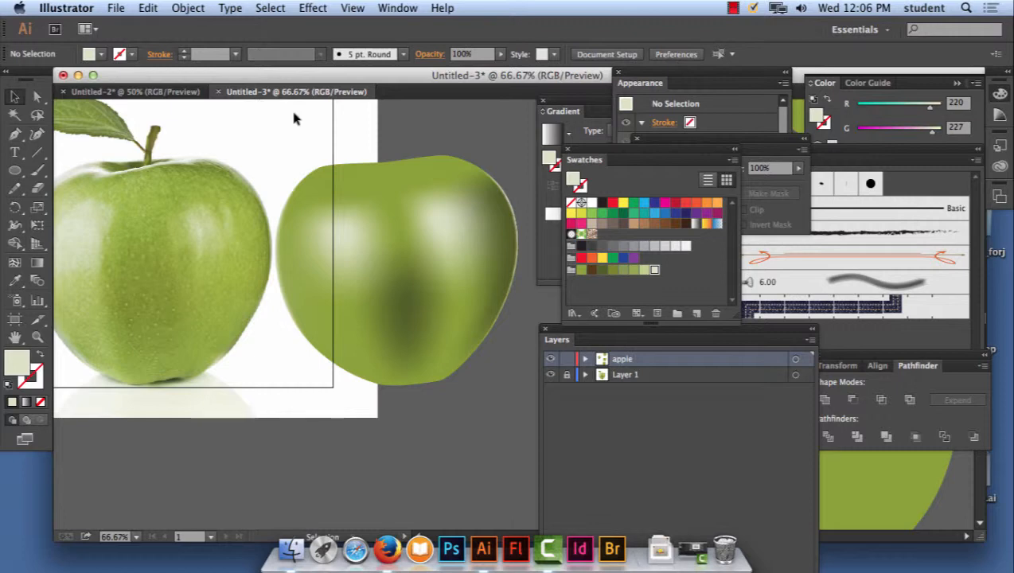
click(732, 8)
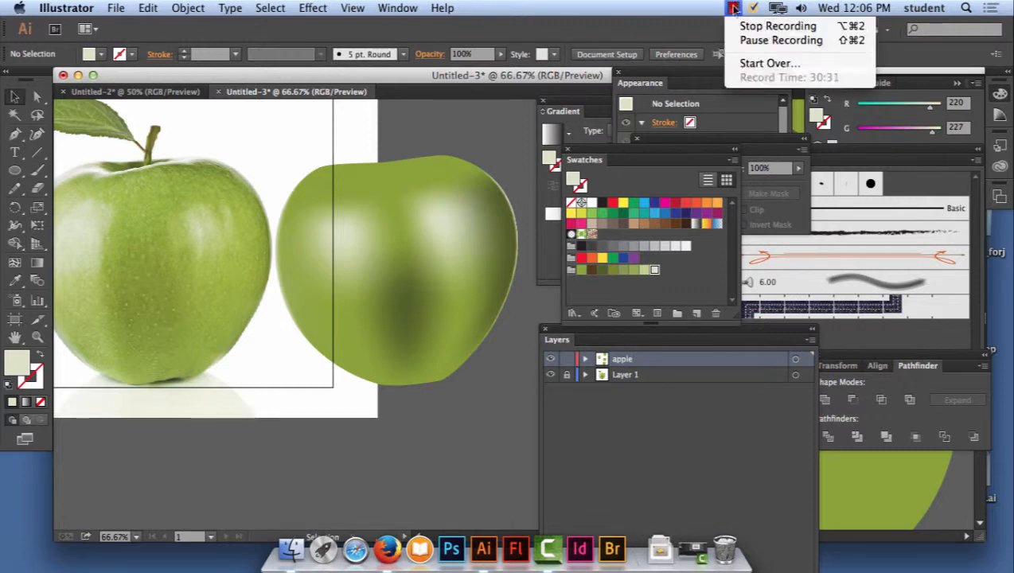